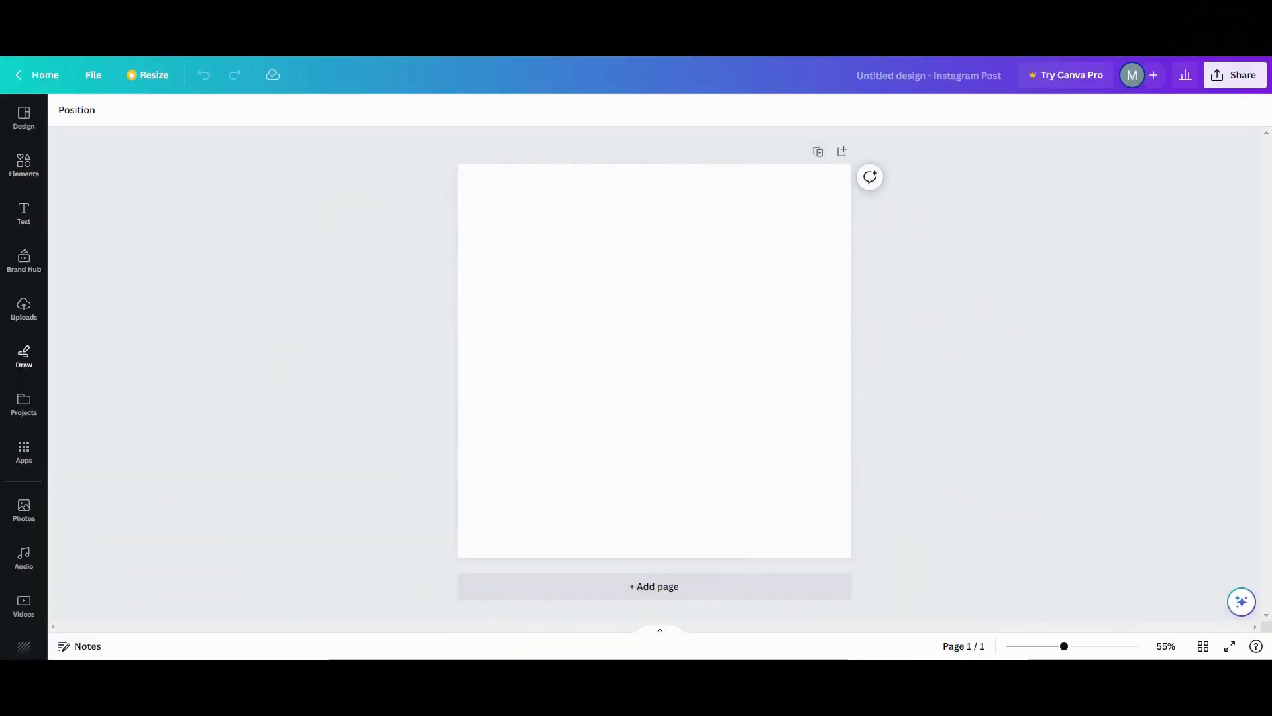
# Step: Show all recently used photos in the photo library
pyautogui.click(23, 514)
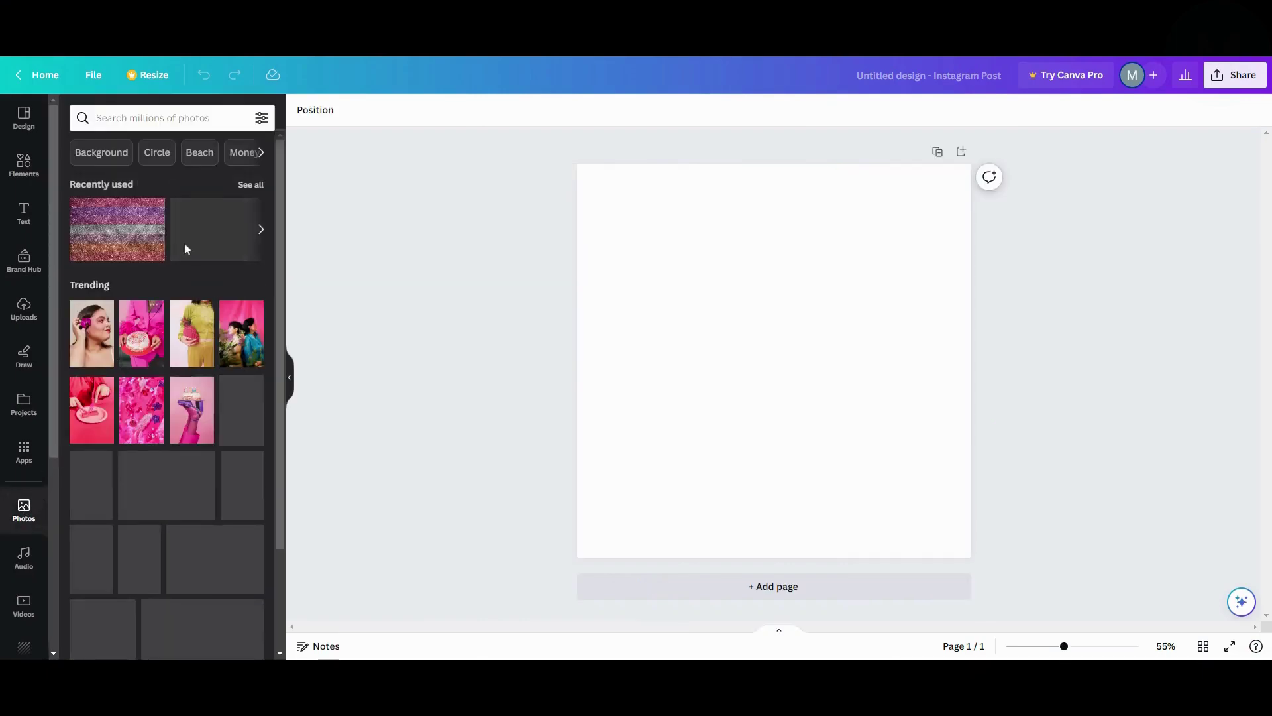
pyautogui.click(250, 185)
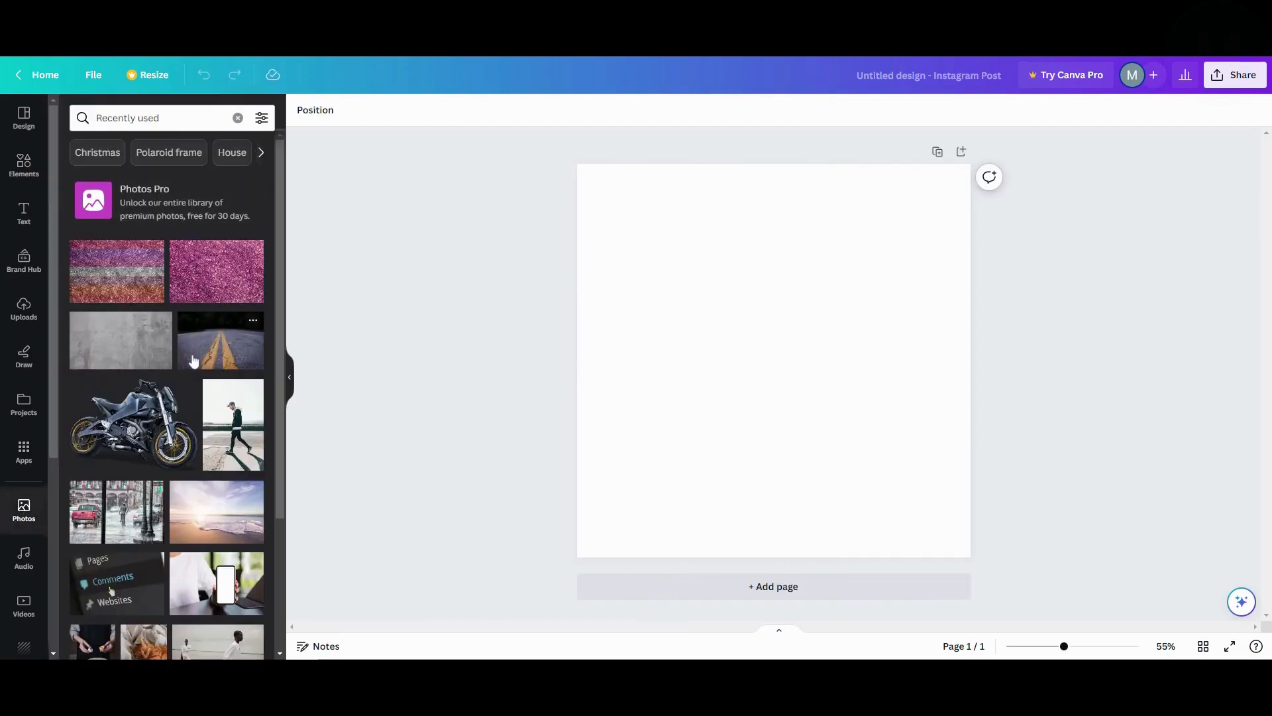
pyautogui.scroll(-1, 194, 361)
pyautogui.click(232, 364)
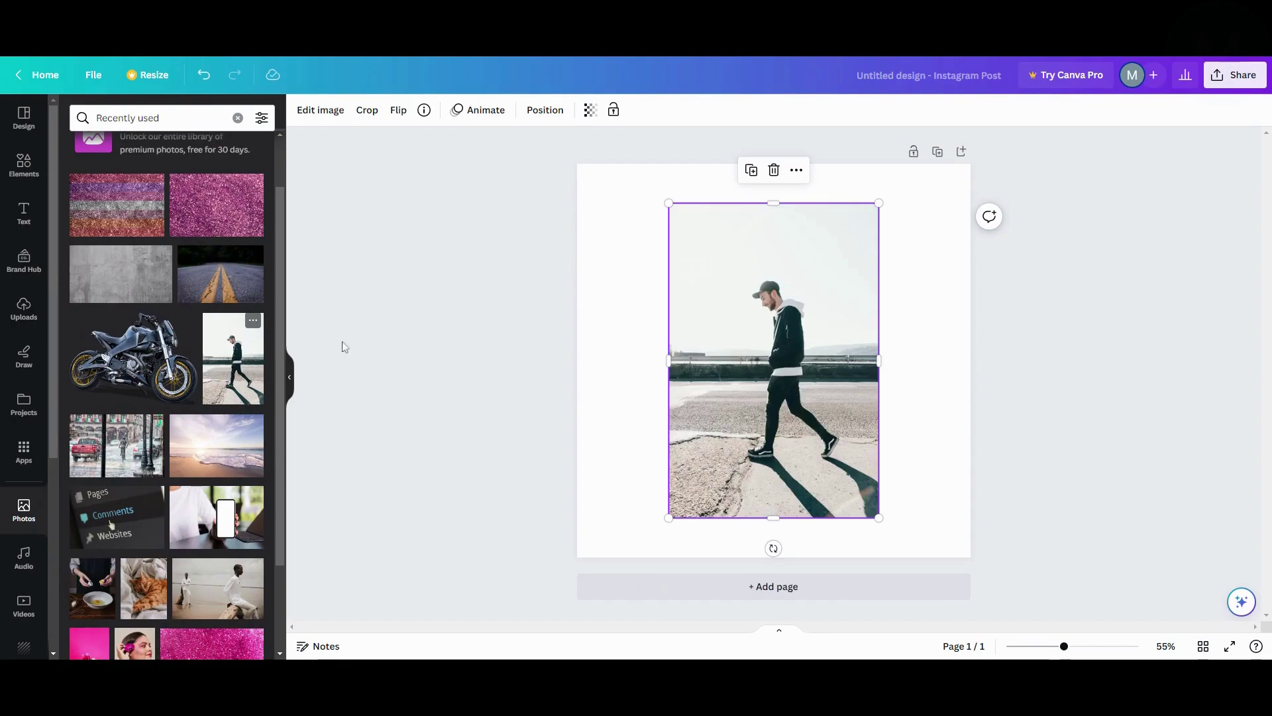
pyautogui.click(254, 321)
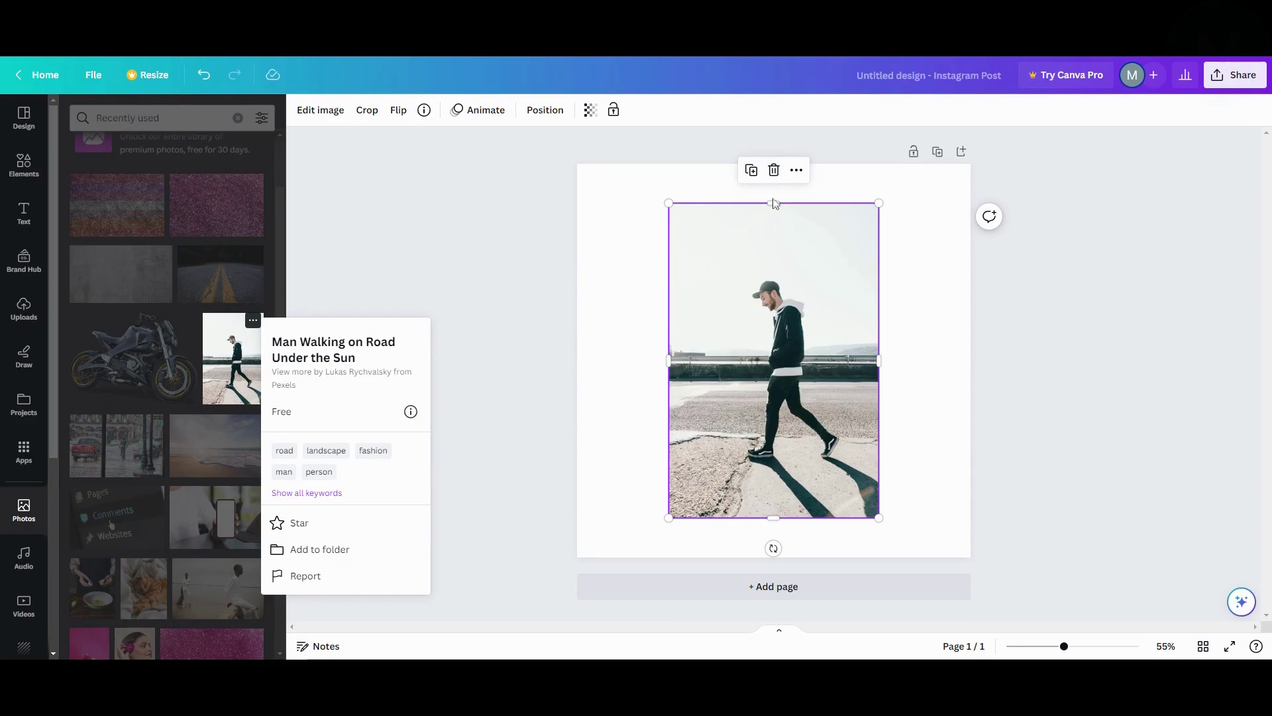
pyautogui.click(773, 170)
# Step: Add the recently used photo "Person Riding a Bicycle during Rainy Day" to the page and view its details
pyautogui.scroll(-1, 209, 394)
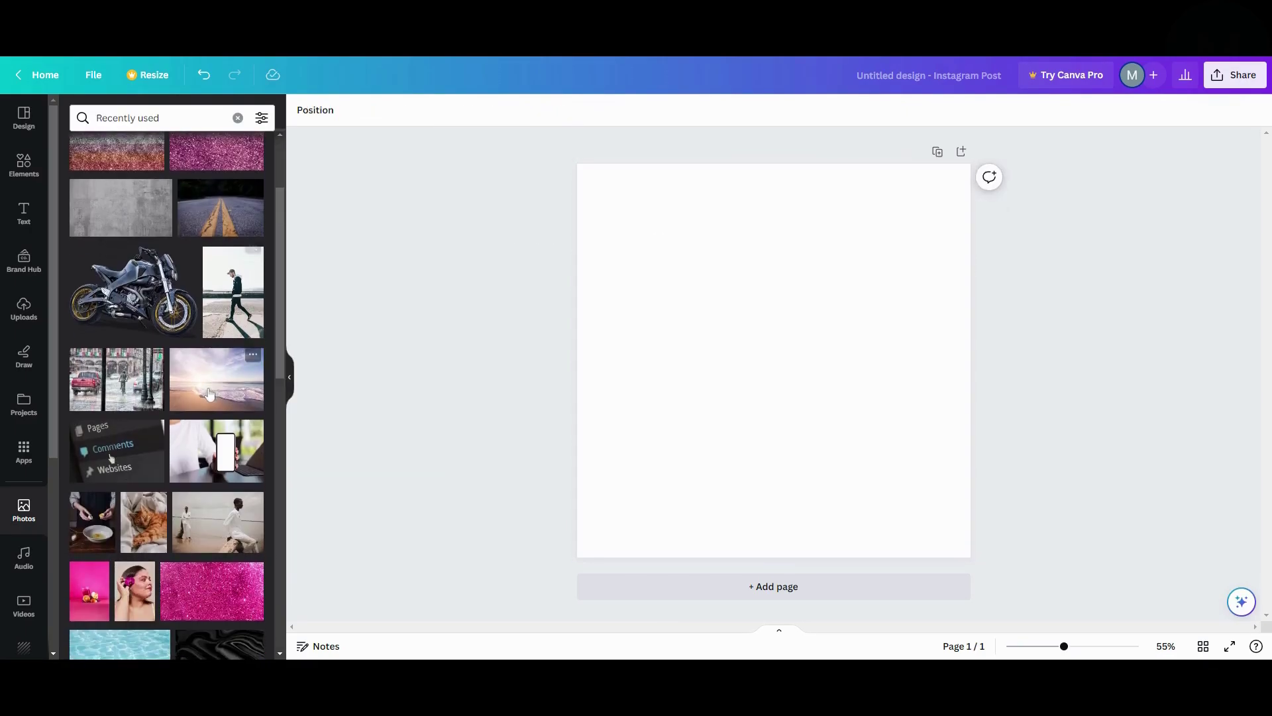
pyautogui.click(131, 384)
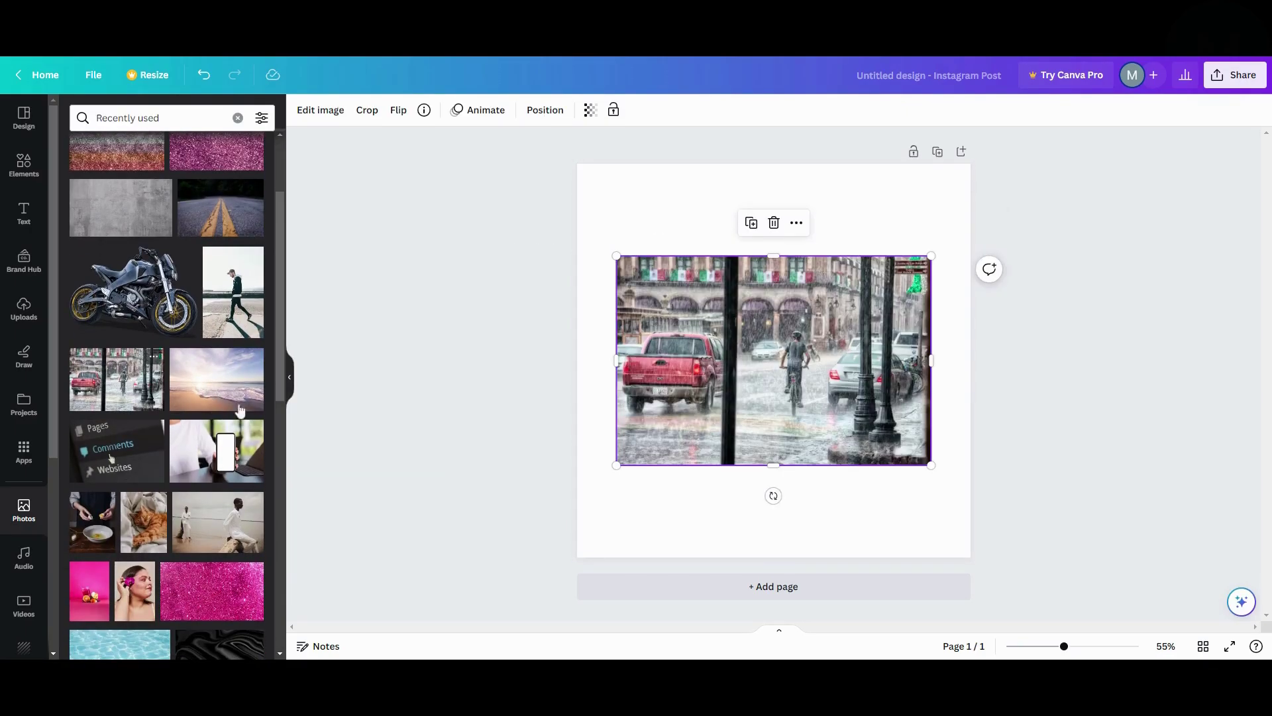
pyautogui.click(154, 359)
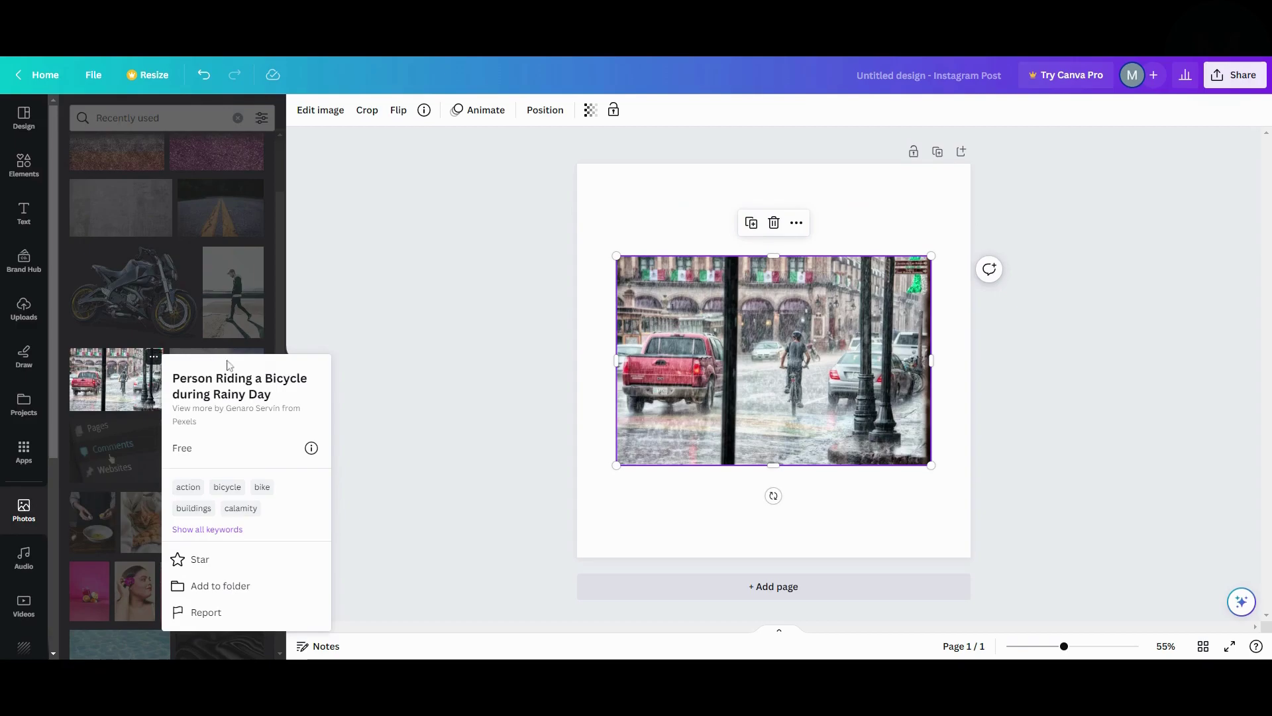
pyautogui.click(382, 360)
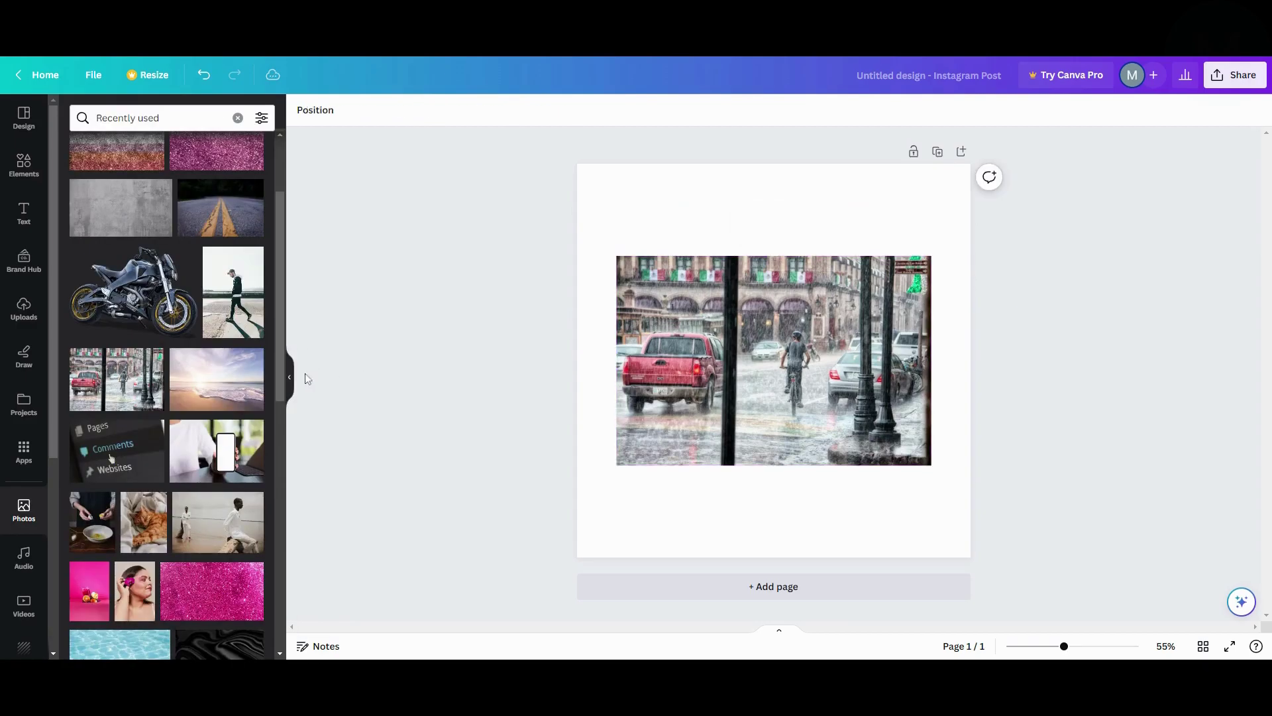
# Step: Add the recently used photo "Beautiful Beach Landscape" to the page and view its details
pyautogui.click(231, 386)
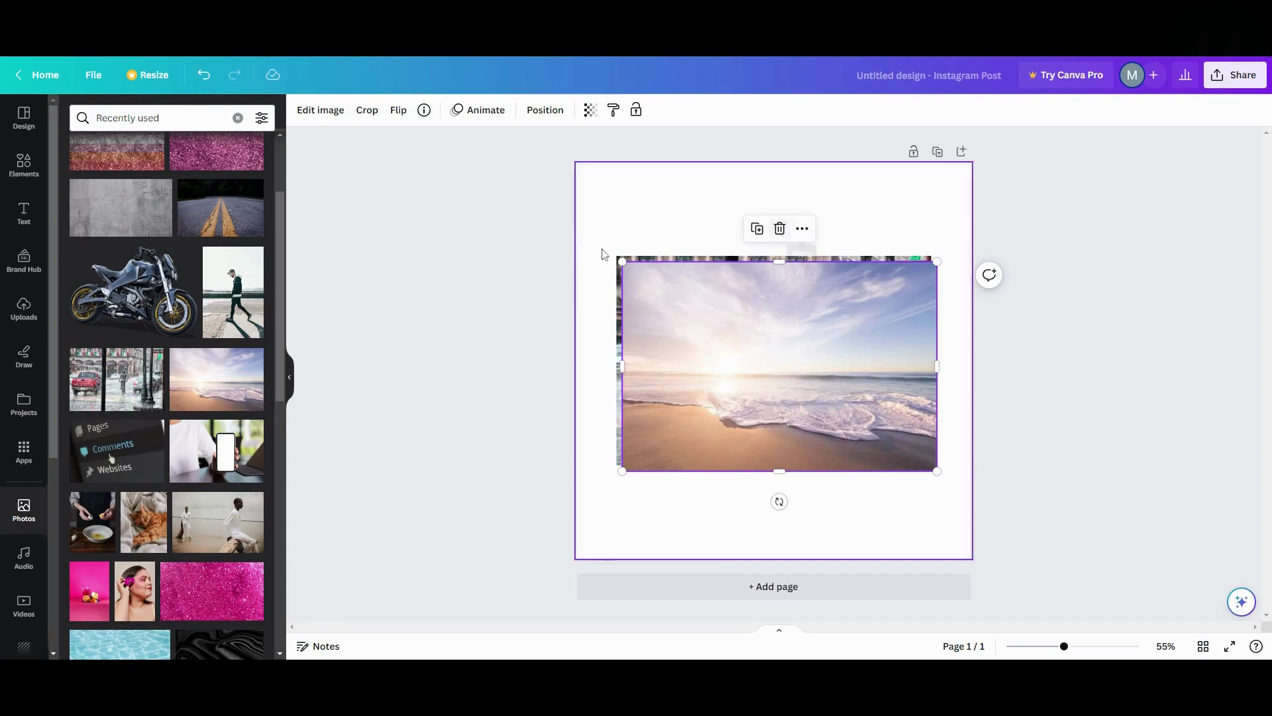
pyautogui.click(254, 361)
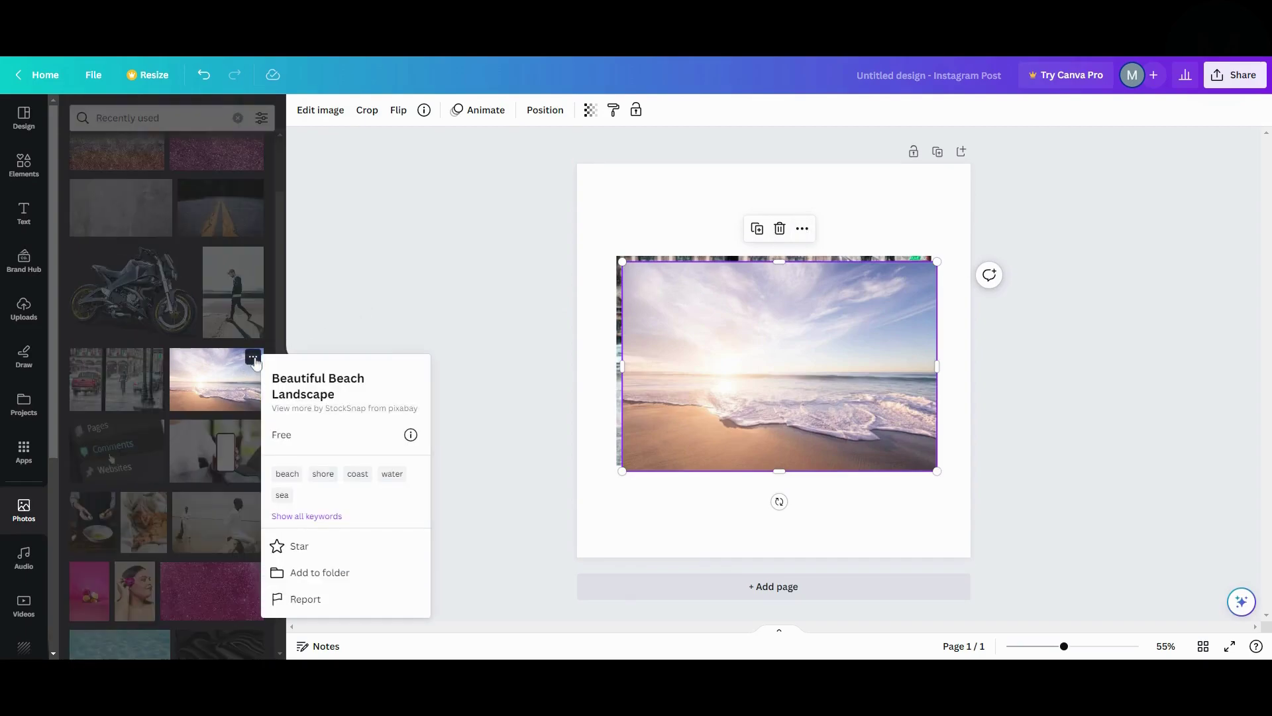
pyautogui.click(375, 324)
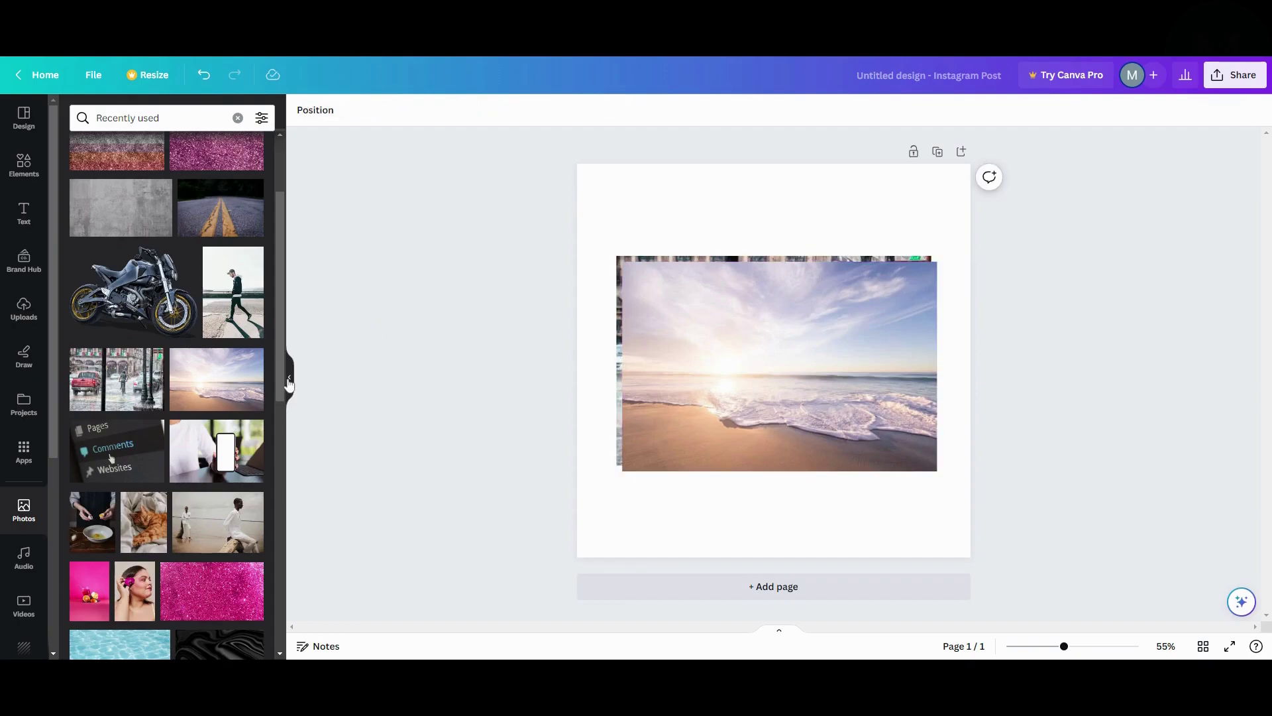
# Step: Set the beach photo as the page background
pyautogui.click(289, 377)
pyautogui.click(632, 364)
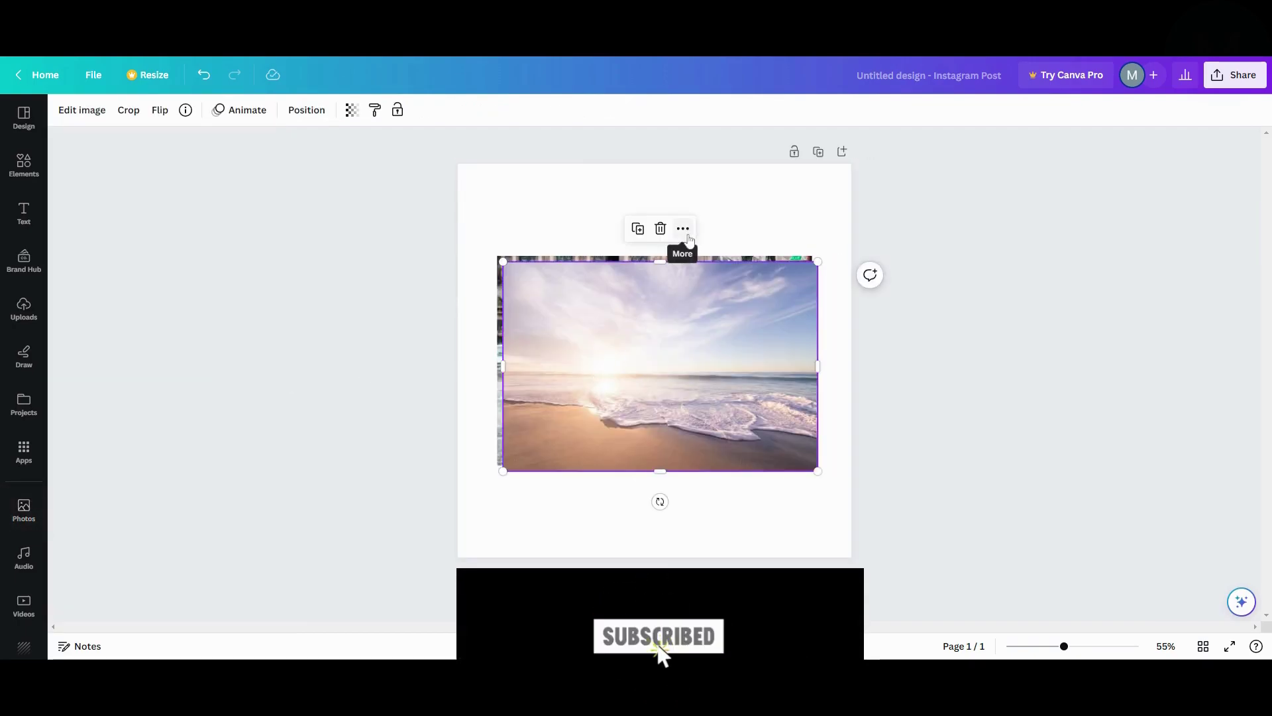
pyautogui.click(683, 229)
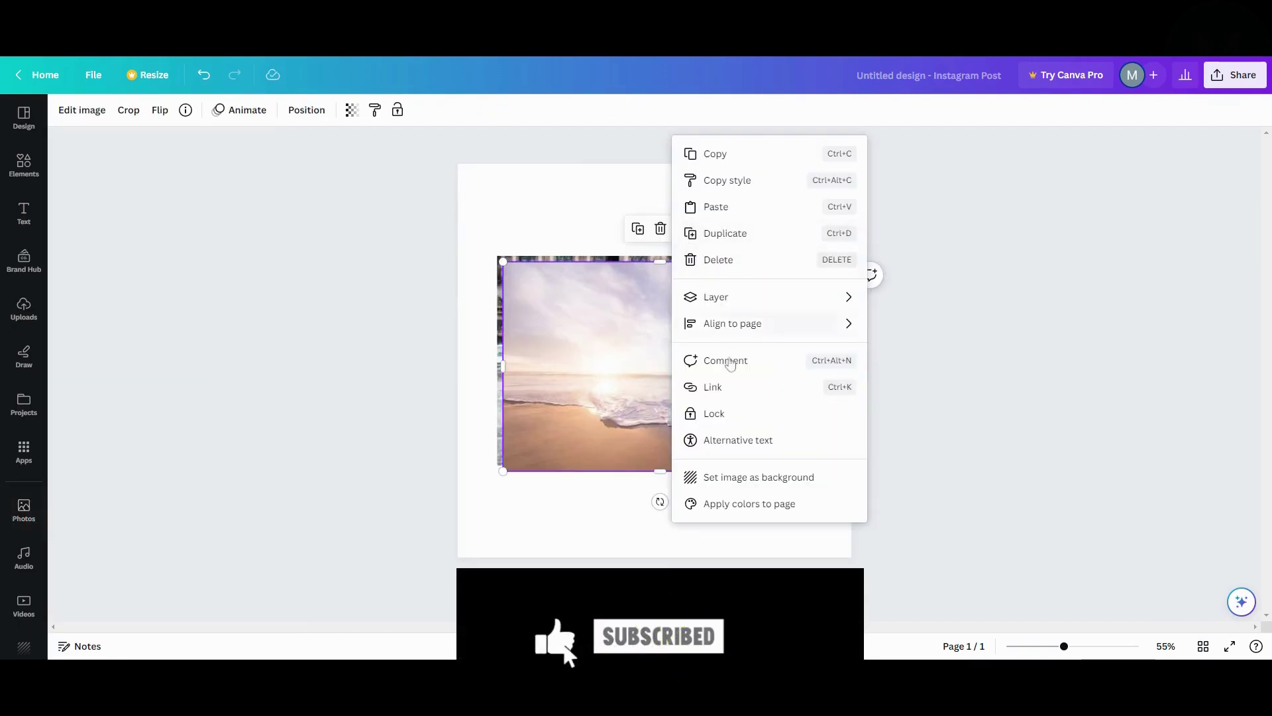
pyautogui.click(778, 472)
# Step: Crop the rainy street photo to a tall, narrow strip around the red truck and place it in the left part of the page
pyautogui.moveTo(663, 345); pyautogui.dragTo(607, 325)
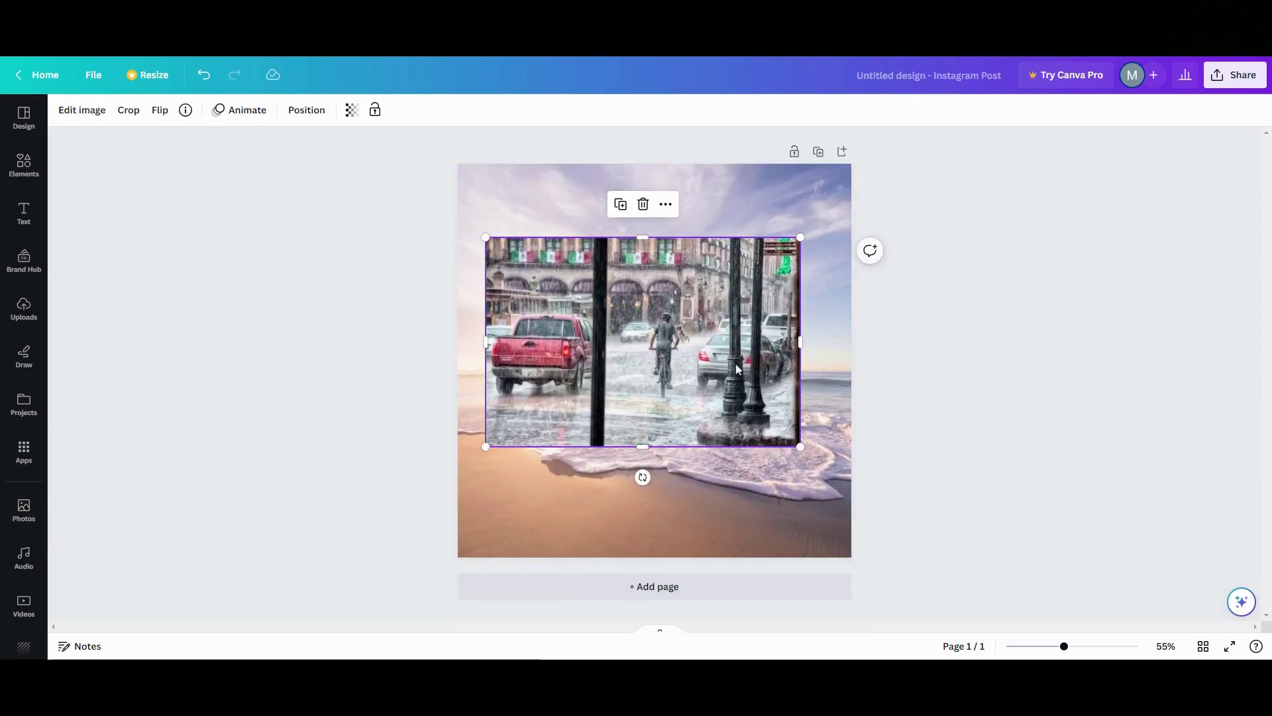
pyautogui.moveTo(799, 341); pyautogui.dragTo(559, 367)
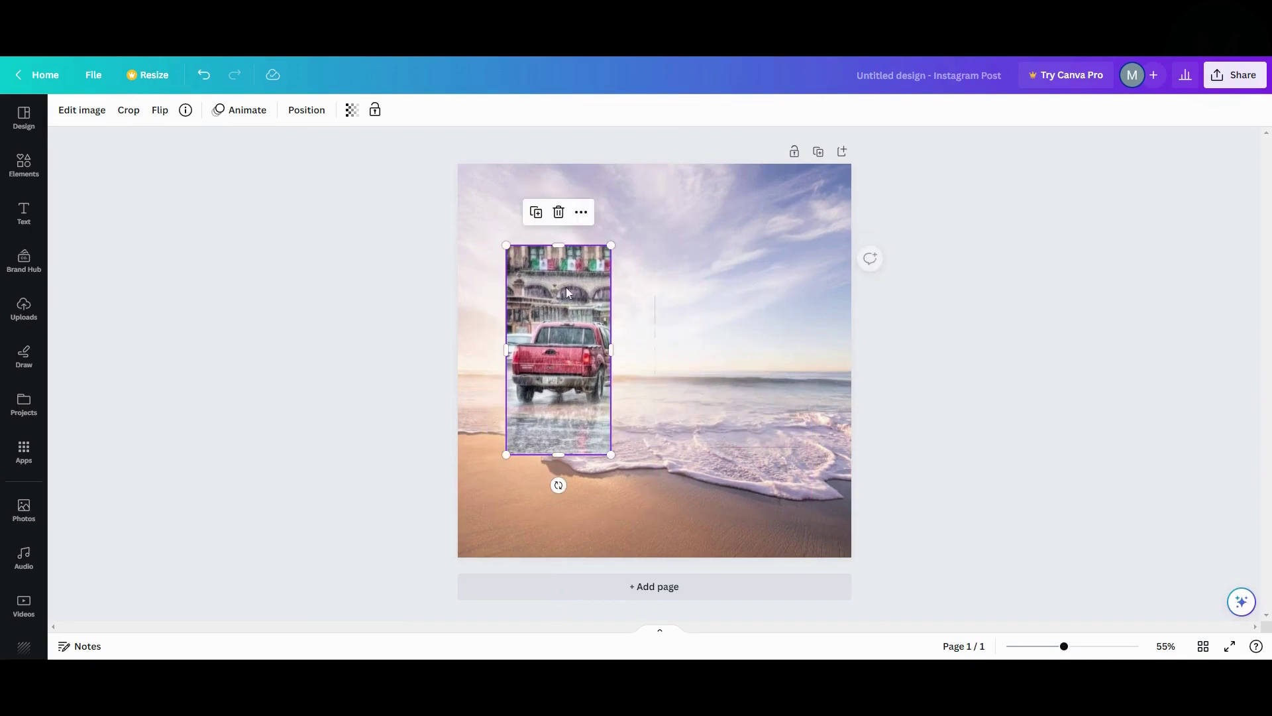
pyautogui.moveTo(556, 250); pyautogui.dragTo(556, 222)
pyautogui.moveTo(546, 356); pyautogui.dragTo(524, 377)
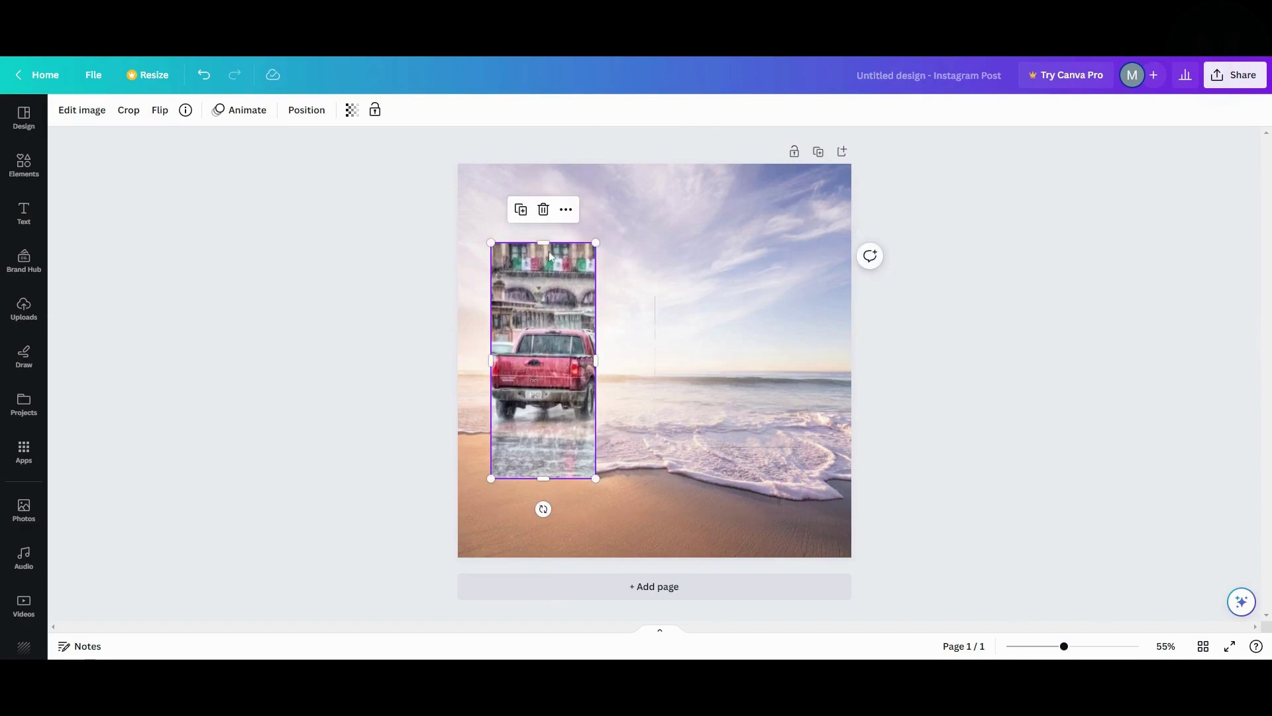
pyautogui.moveTo(545, 243); pyautogui.dragTo(546, 222)
pyautogui.moveTo(534, 320); pyautogui.dragTo(544, 319)
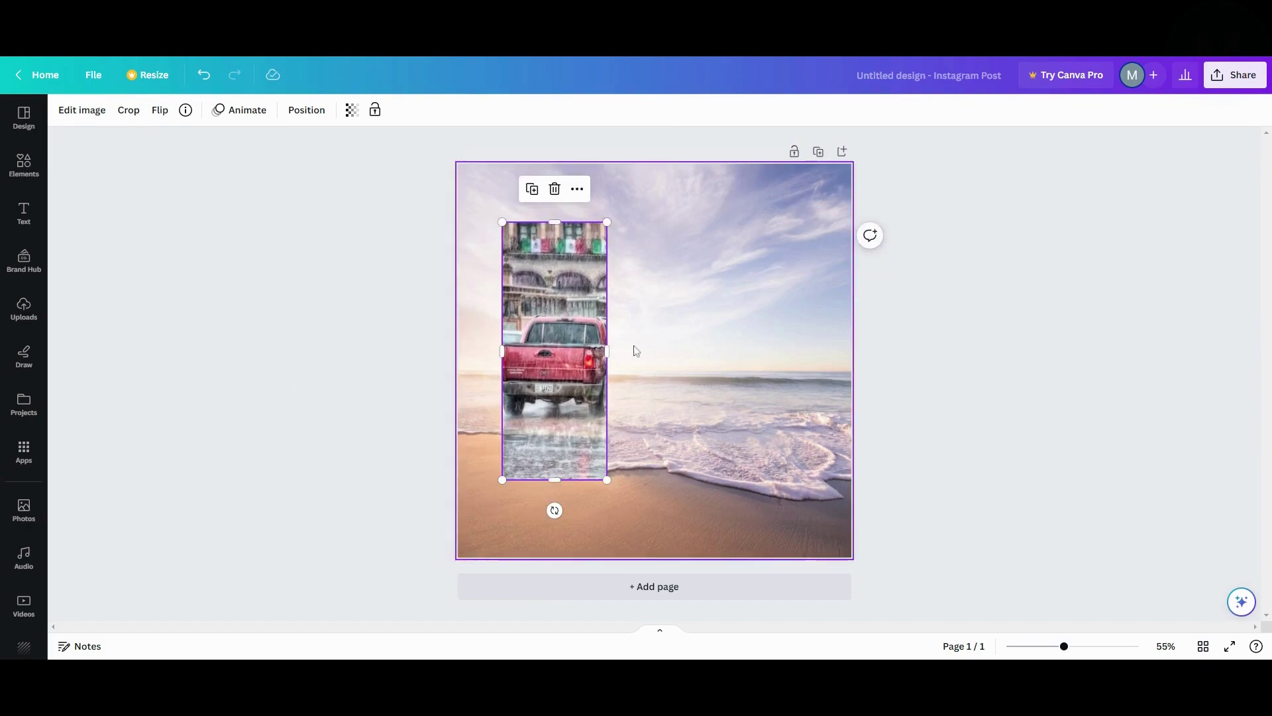
pyautogui.moveTo(567, 375); pyautogui.dragTo(562, 385)
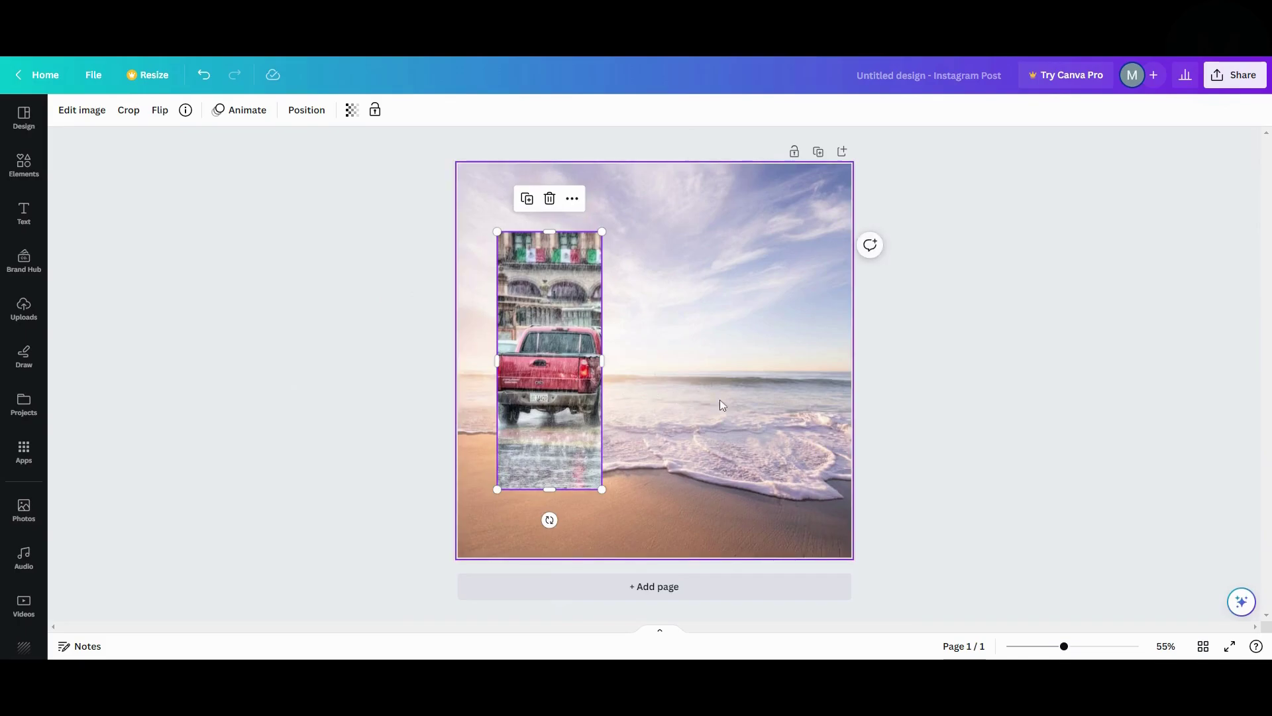
# Step: Add the background-free cut-out of the walking man from the uploaded images to the page
pyautogui.click(23, 307)
pyautogui.scroll(-10, 154, 348)
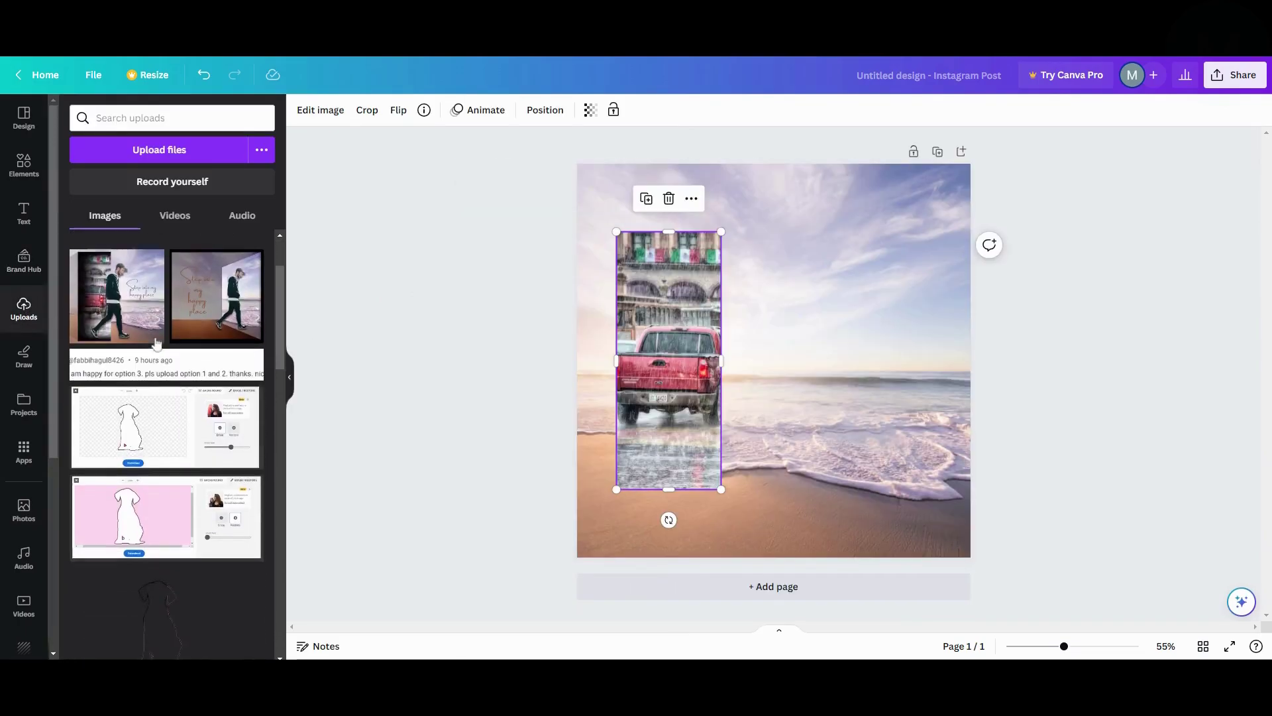
pyautogui.scroll(-10, 153, 348)
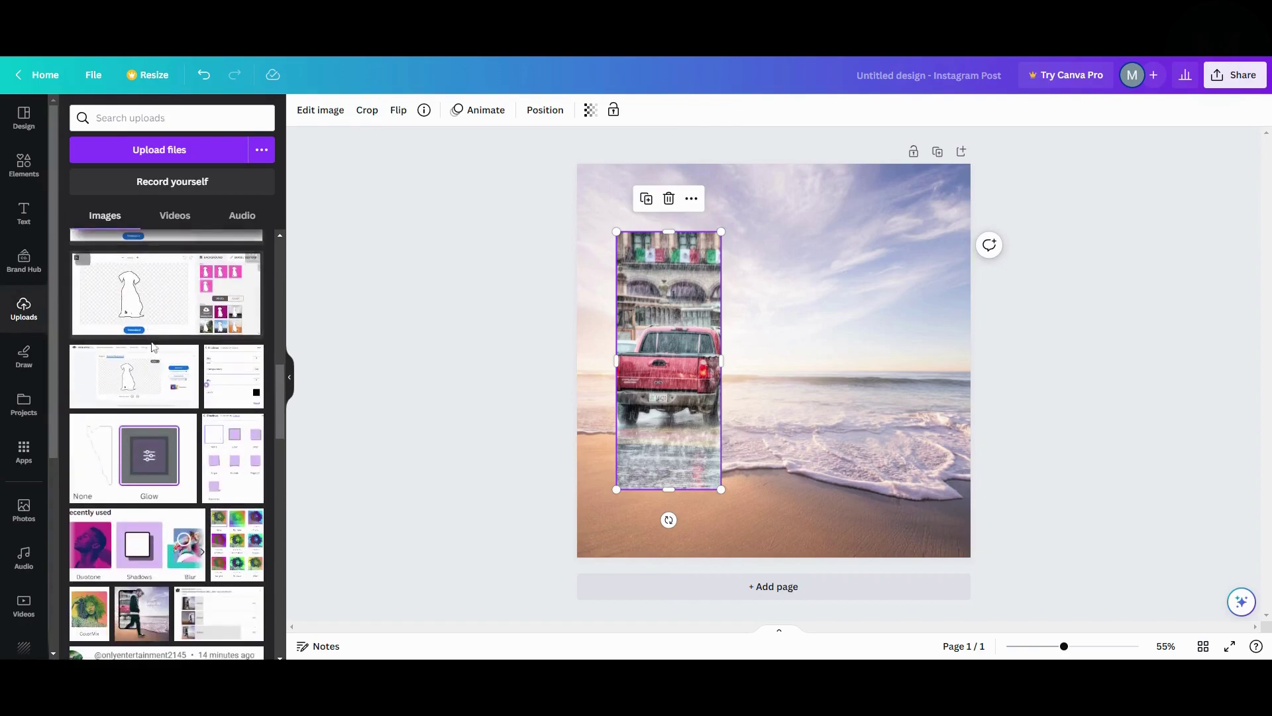
pyautogui.scroll(-2, 153, 348)
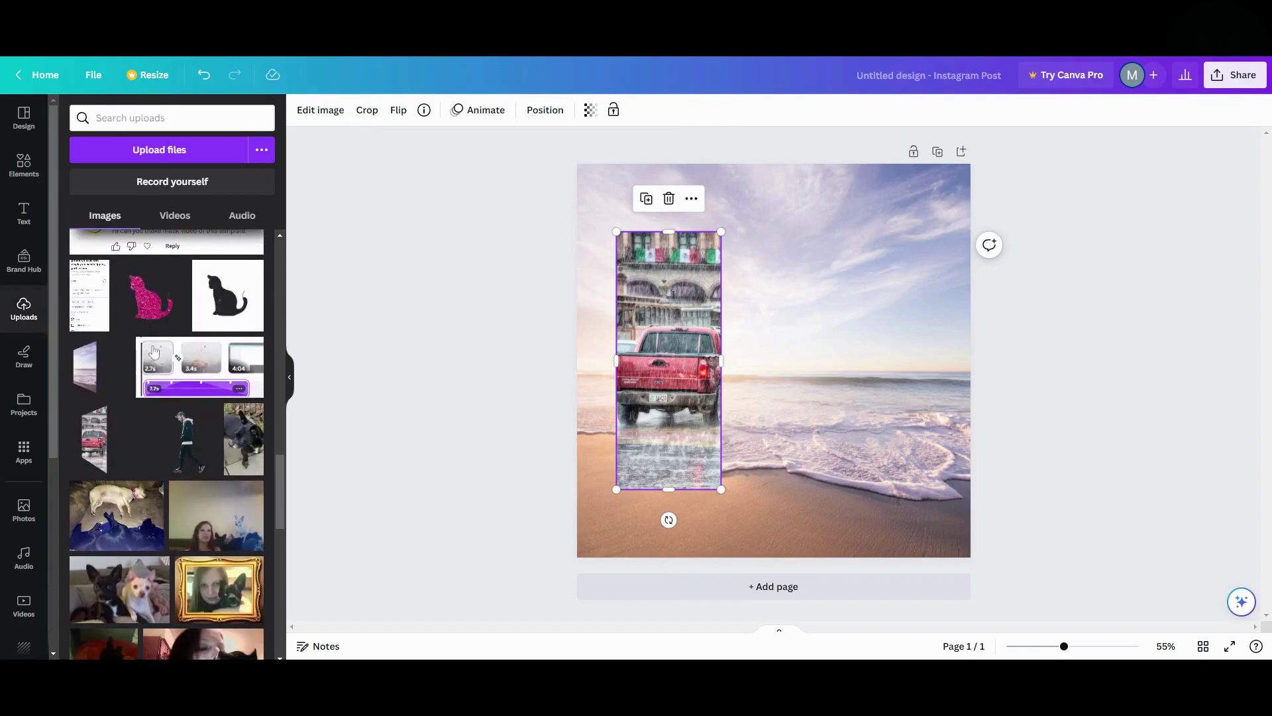
pyautogui.click(194, 448)
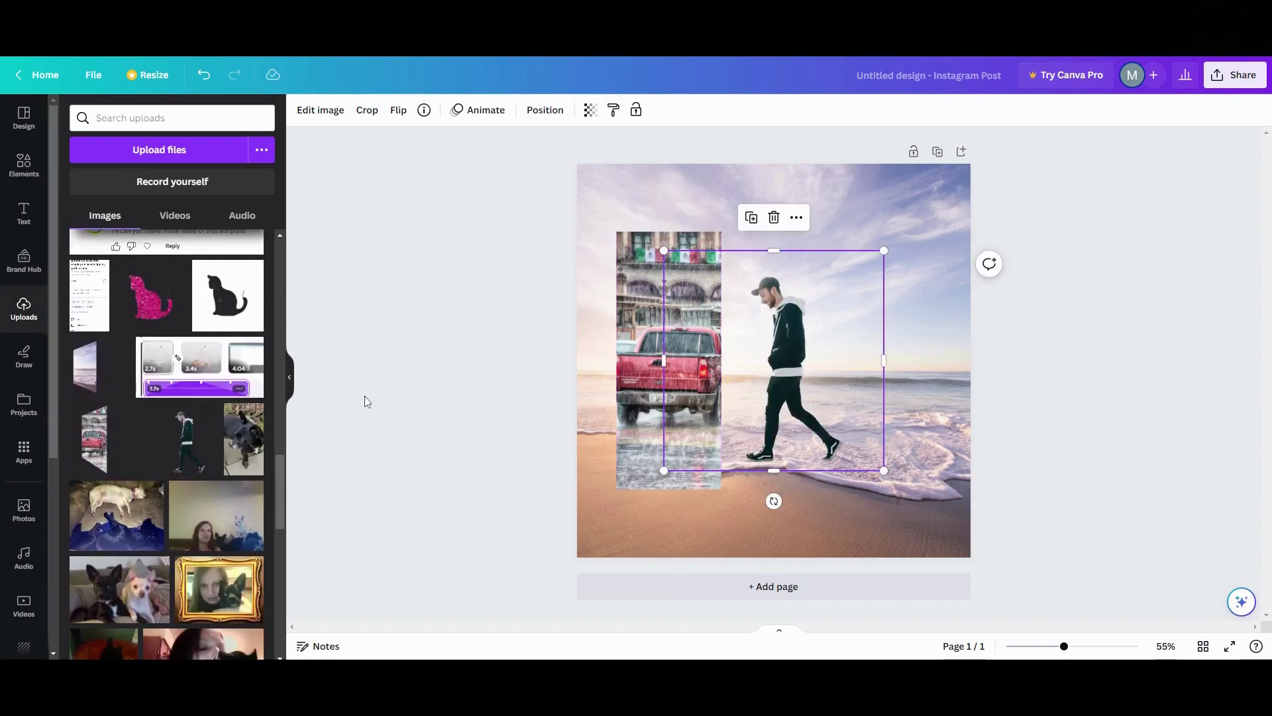
# Step: Move the walking man cut-out towards the street strip and flip it horizontally
pyautogui.click(290, 385)
pyautogui.moveTo(648, 393); pyautogui.dragTo(617, 402)
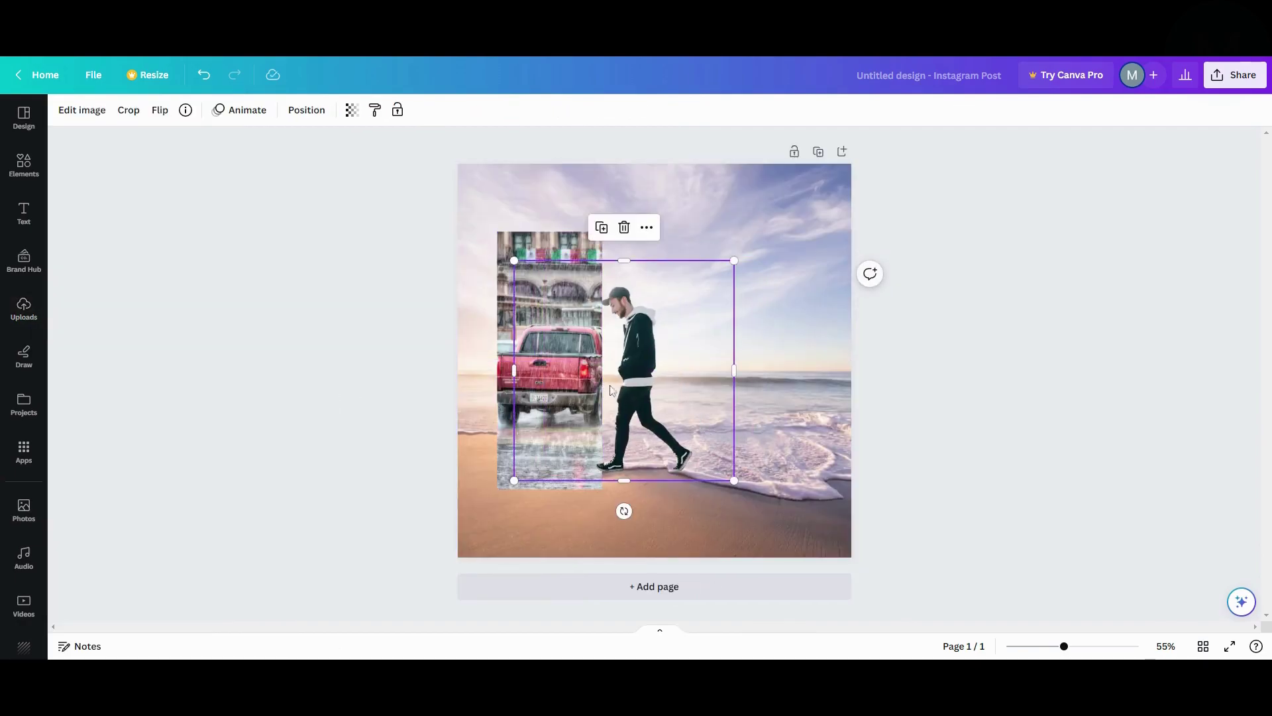
pyautogui.click(167, 116)
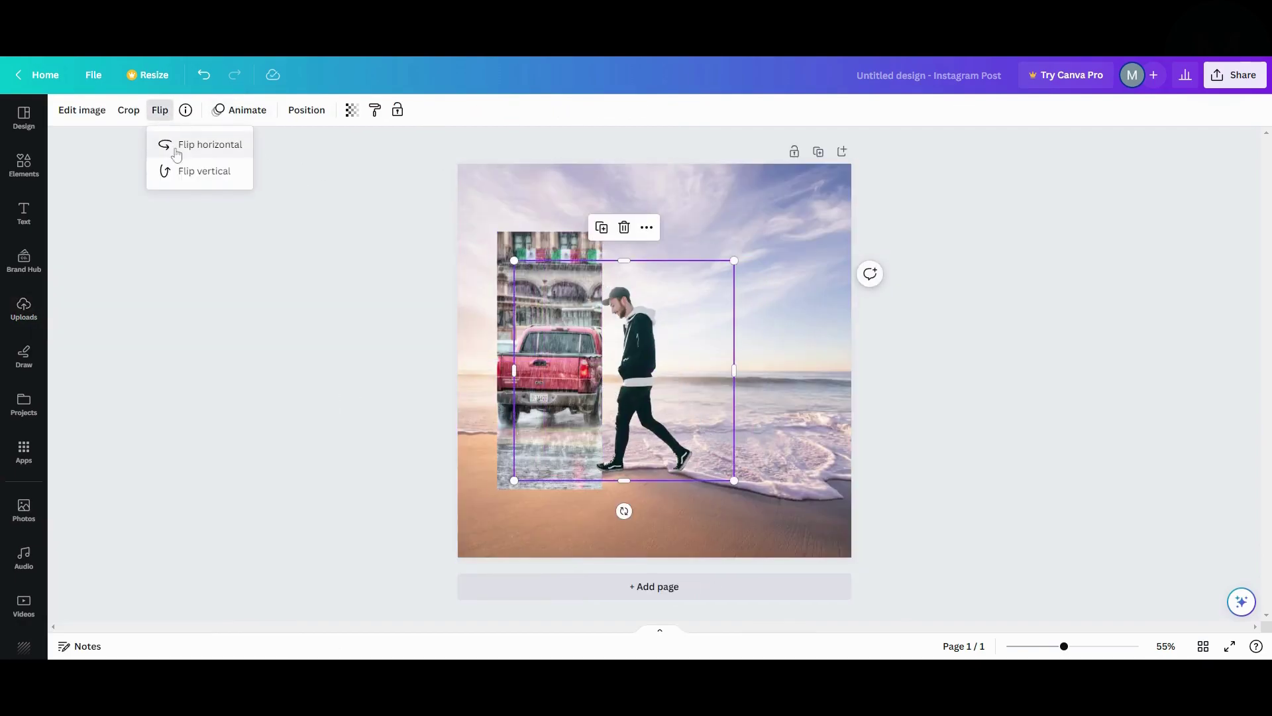
pyautogui.click(184, 152)
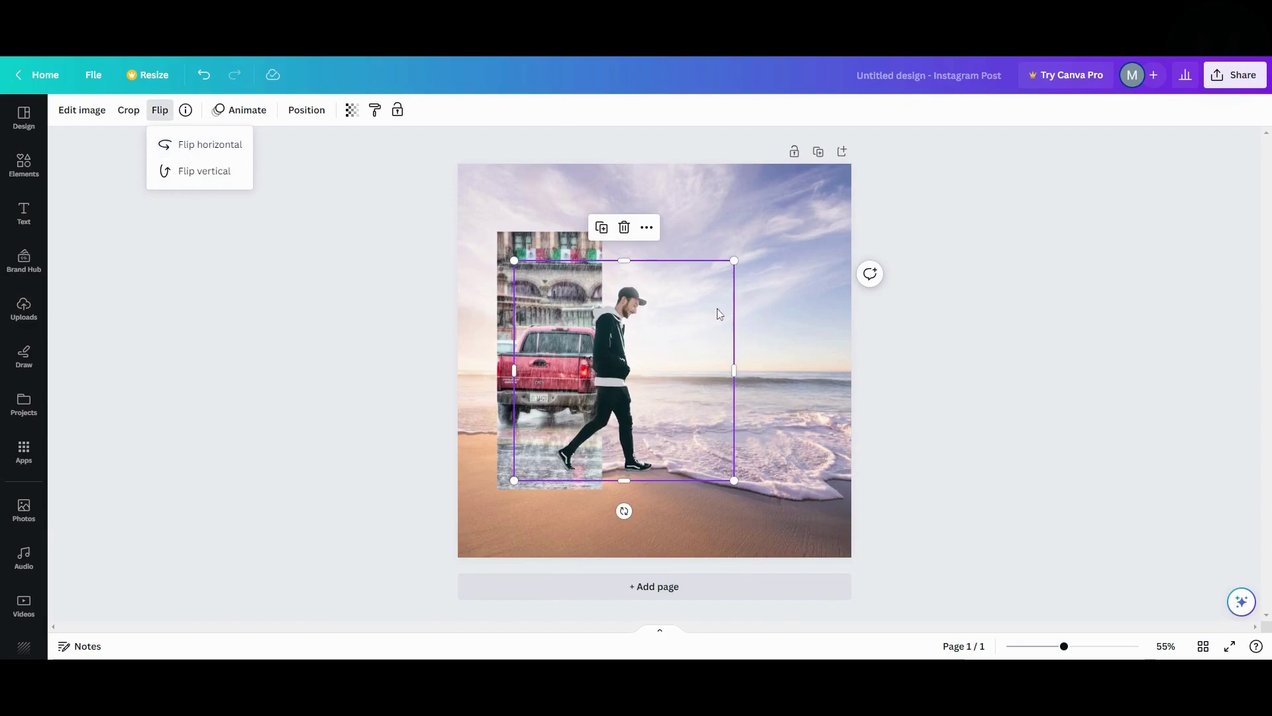
# Step: Enlarge the walking man and position him so his back foot overlaps the street strip while his body is over the beach
pyautogui.moveTo(736, 261); pyautogui.dragTo(798, 195)
pyautogui.moveTo(635, 338); pyautogui.dragTo(626, 354)
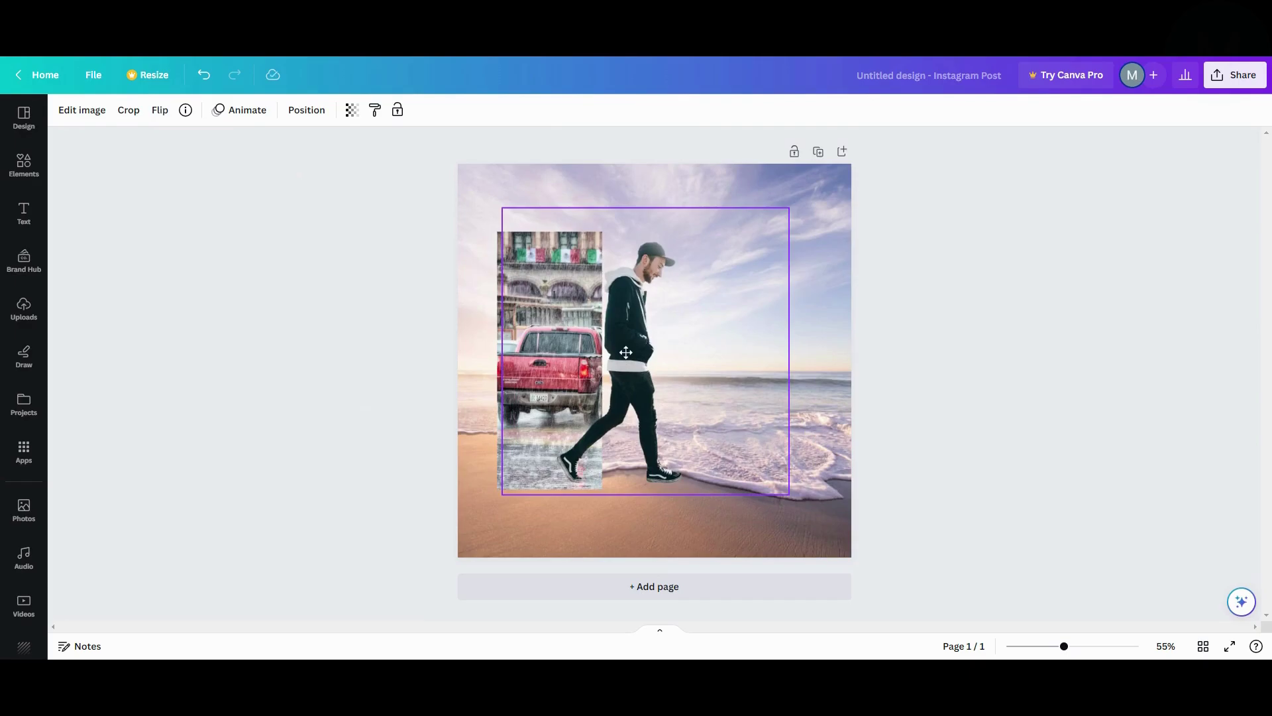
pyautogui.click(404, 299)
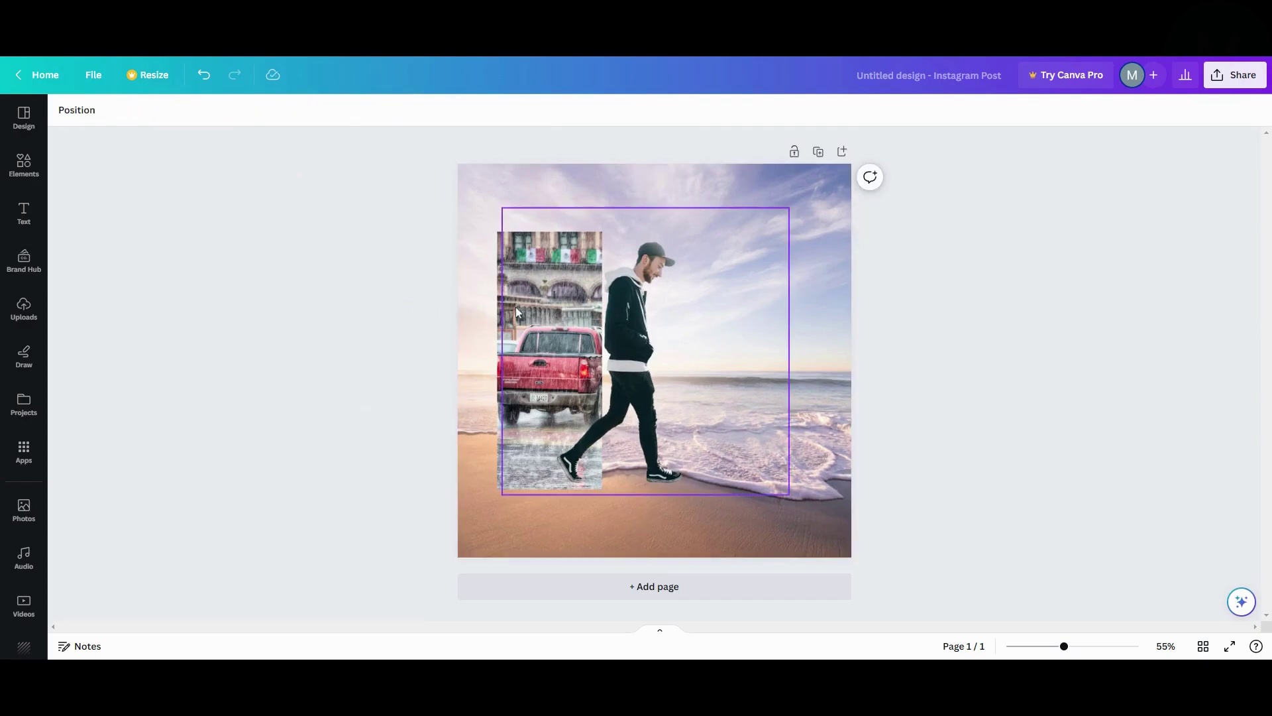
# Step: Add the starred Black Gradient Rectangle graphic to the page
pyautogui.scroll(-5, 10, 537)
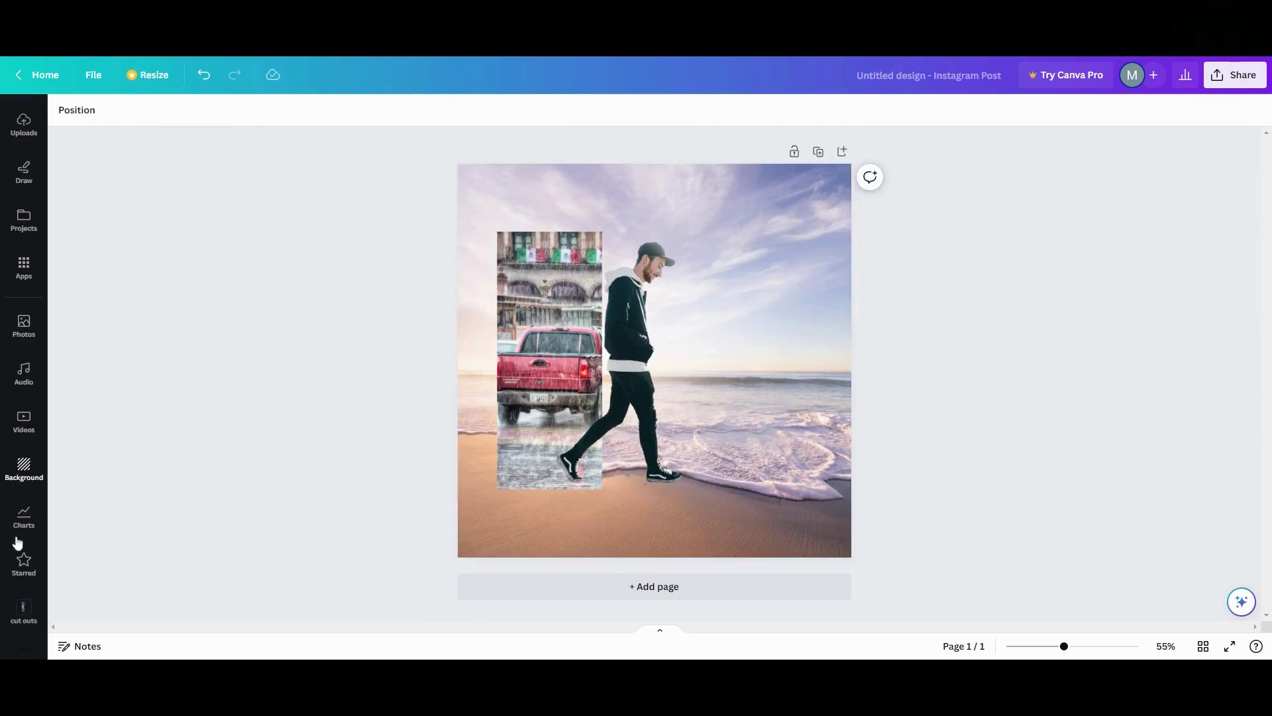
pyautogui.click(23, 555)
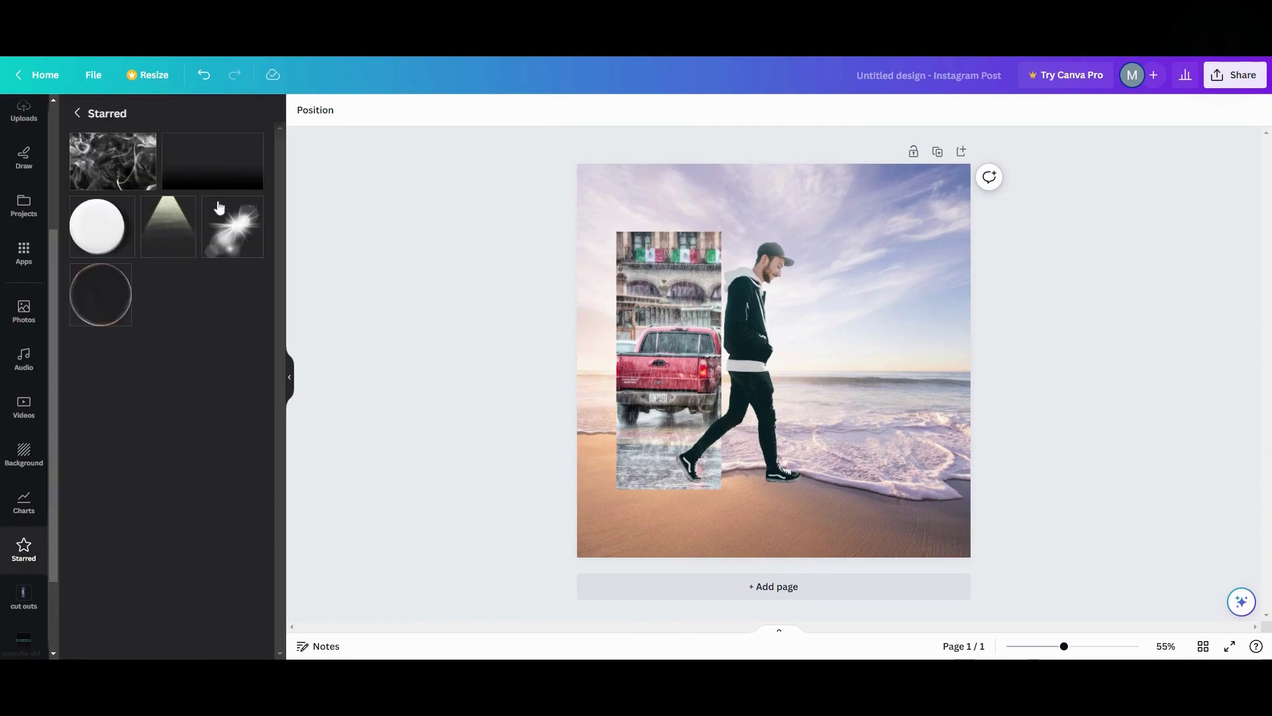
pyautogui.click(252, 148)
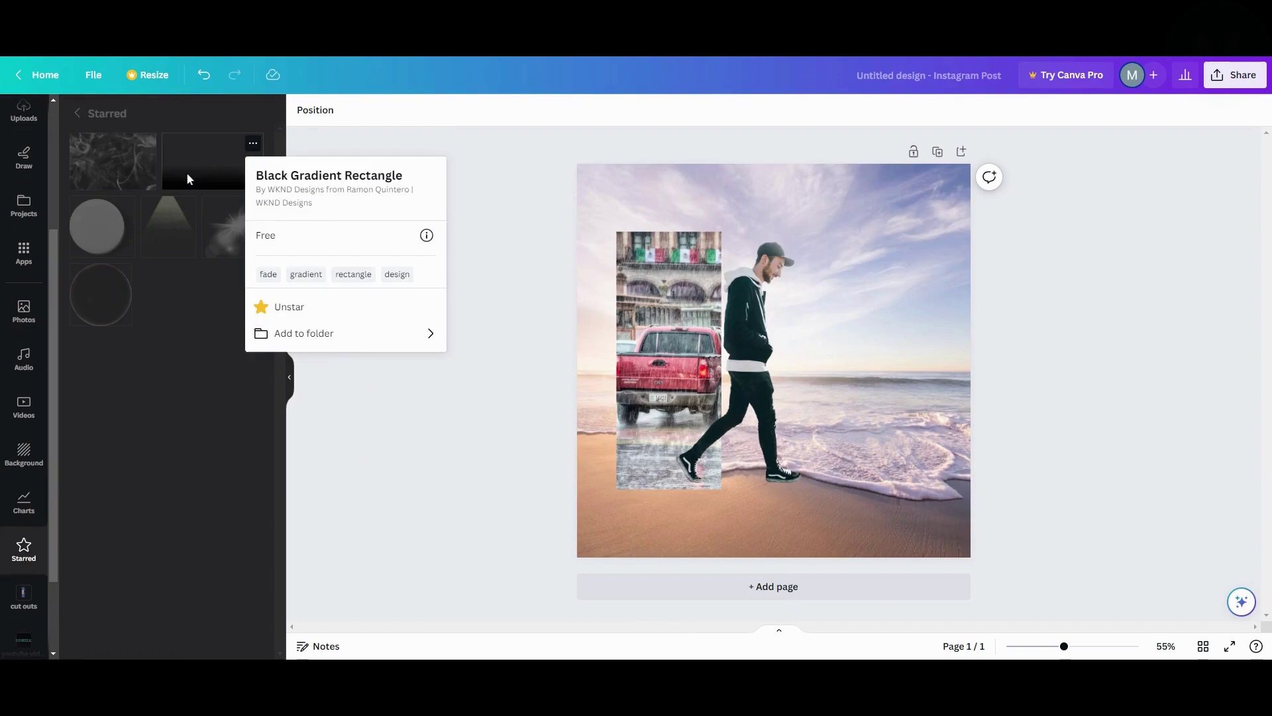
pyautogui.click(183, 182)
pyautogui.click(219, 177)
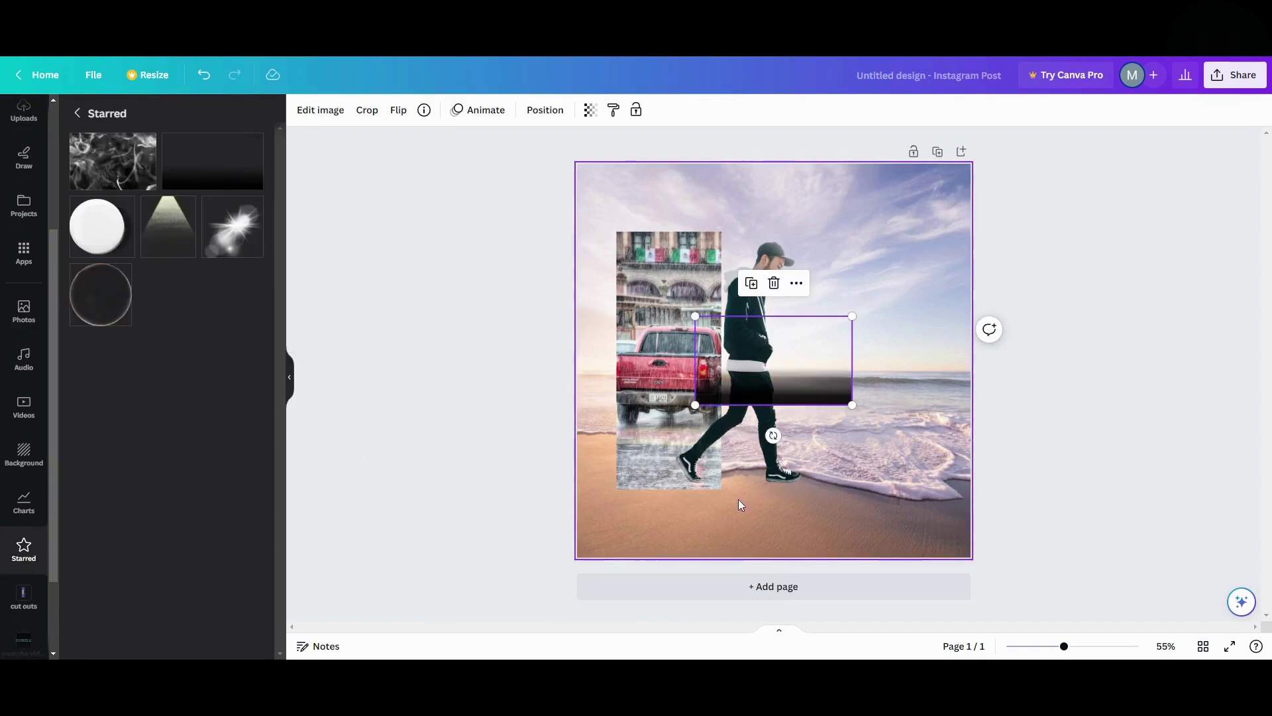
# Step: Rotate the gradient 90° clockwise and fit it at about 707 × 399 along the street strip's left edge, matching the strip's full height
pyautogui.moveTo(773, 435); pyautogui.dragTo(605, 362)
pyautogui.moveTo(749, 379); pyautogui.dragTo(633, 331)
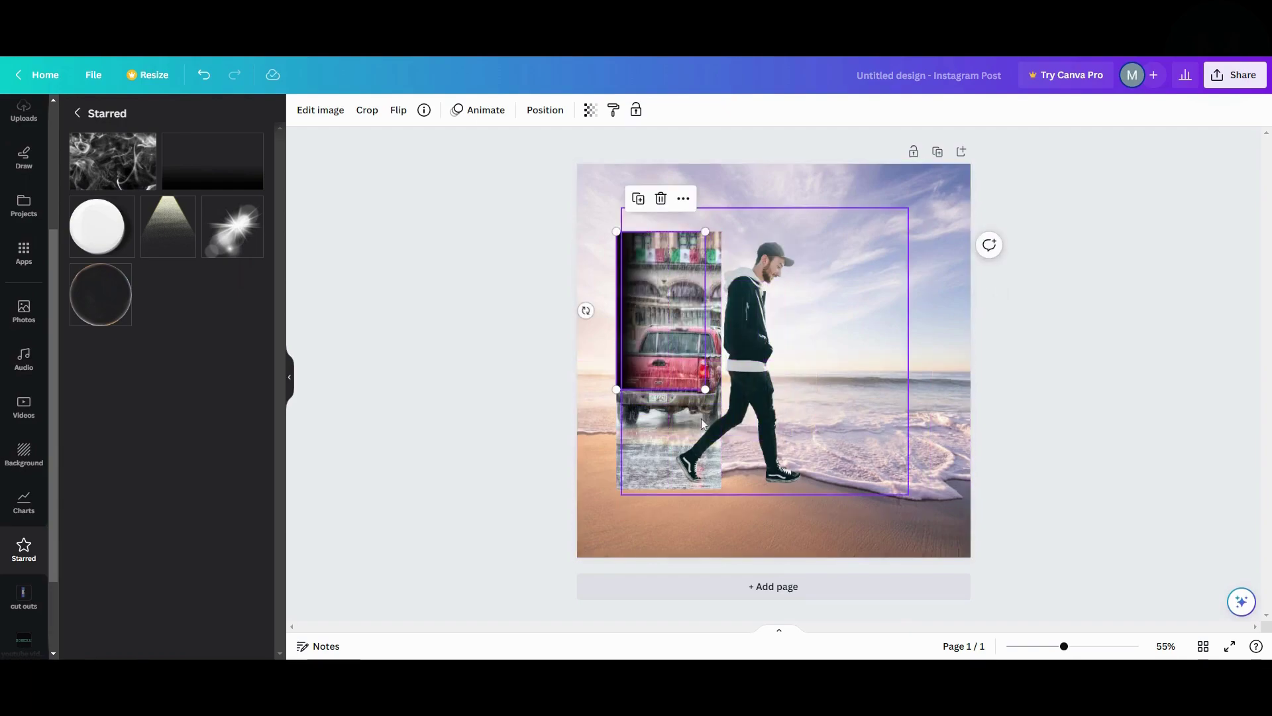
pyautogui.moveTo(706, 388); pyautogui.dragTo(722, 497)
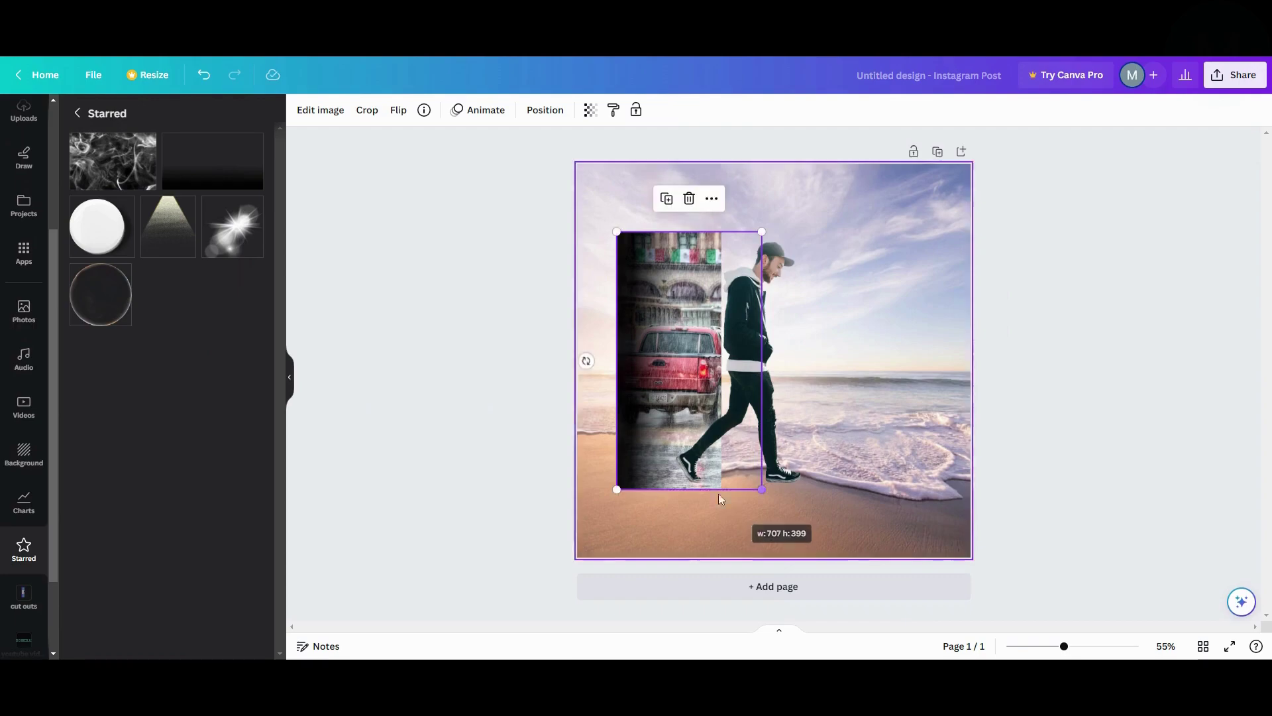
# Step: Add a second Black Gradient Rectangle along the street strip's bottom edge and scale it to the strip's width
pyautogui.click(225, 185)
pyautogui.moveTo(665, 415); pyautogui.dragTo(643, 471)
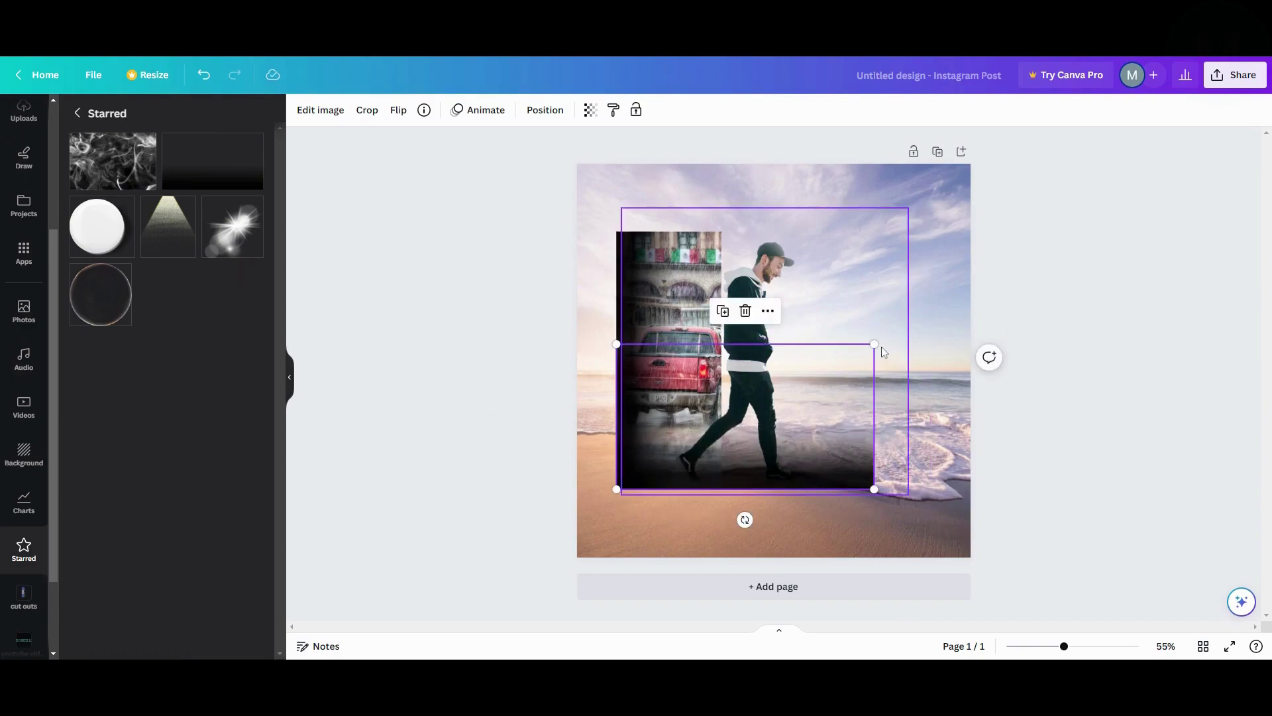
pyautogui.moveTo(882, 348); pyautogui.dragTo(708, 395)
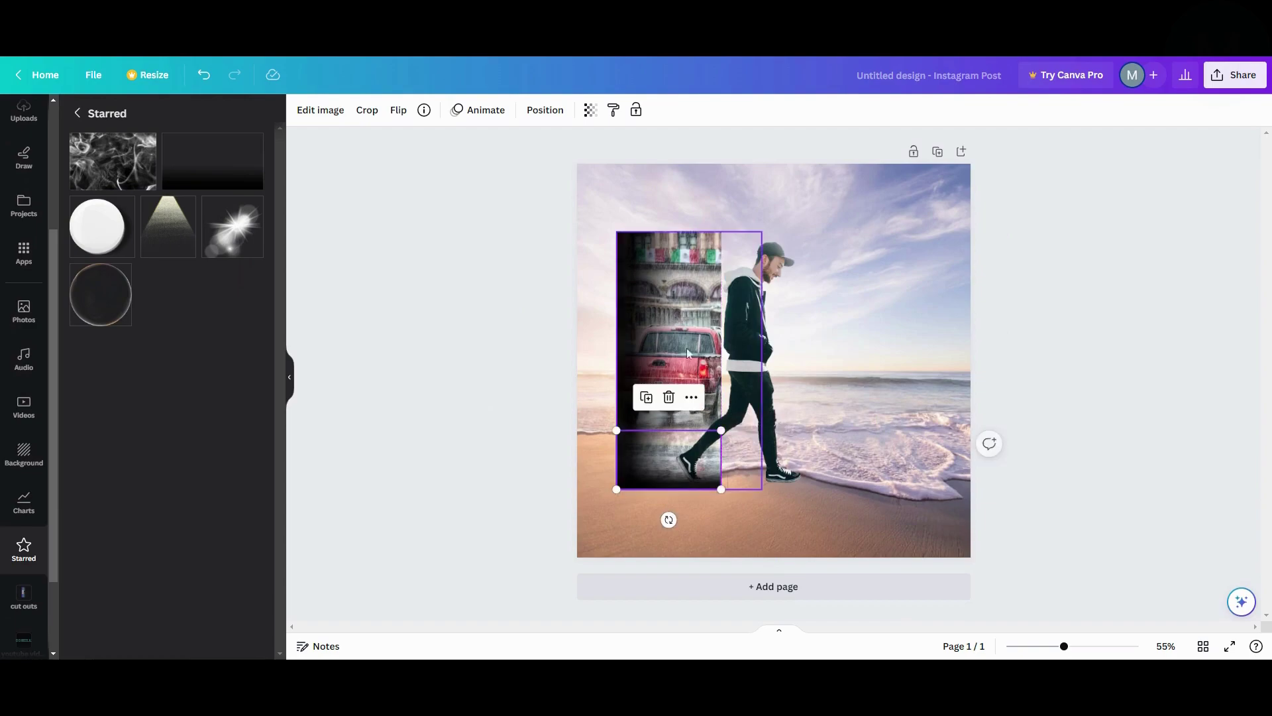
# Step: Place a third Black Gradient Rectangle, rotated 180°, along the street strip's top edge and scale it to fit the strip's width
pyautogui.moveTo(669, 464); pyautogui.dragTo(774, 364)
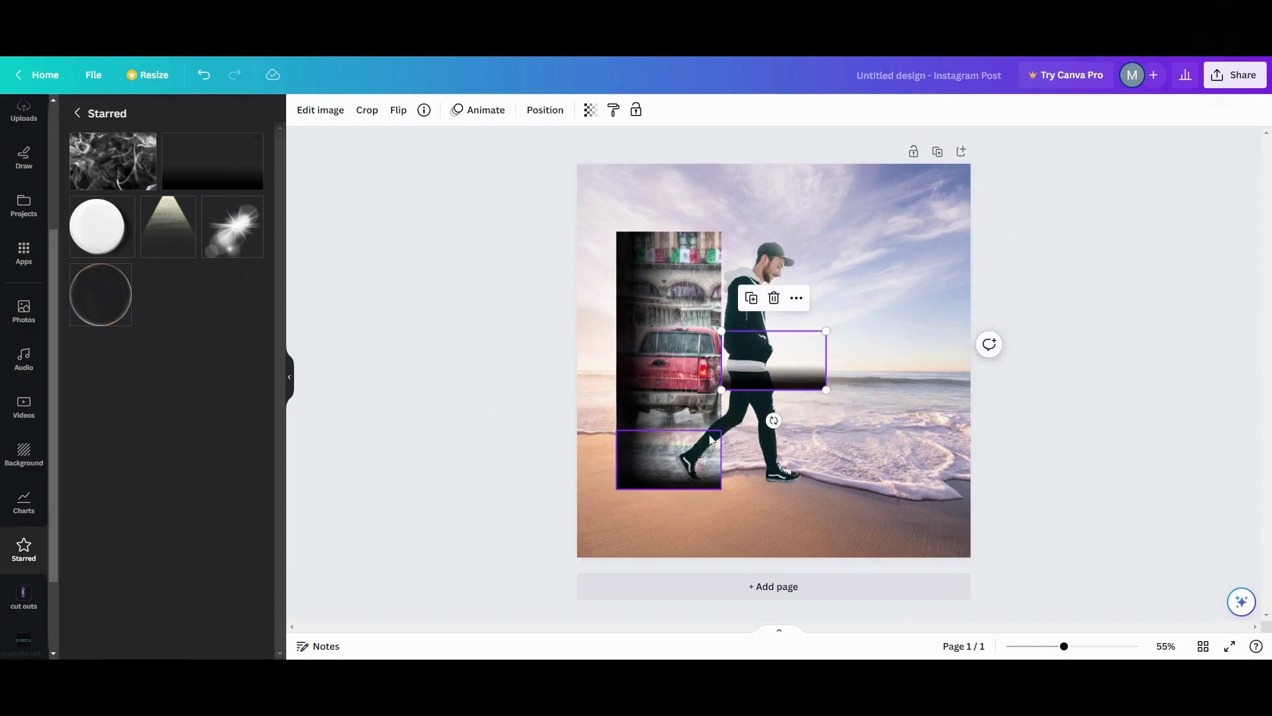
pyautogui.moveTo(773, 421); pyautogui.dragTo(773, 256)
pyautogui.moveTo(777, 337); pyautogui.dragTo(726, 231)
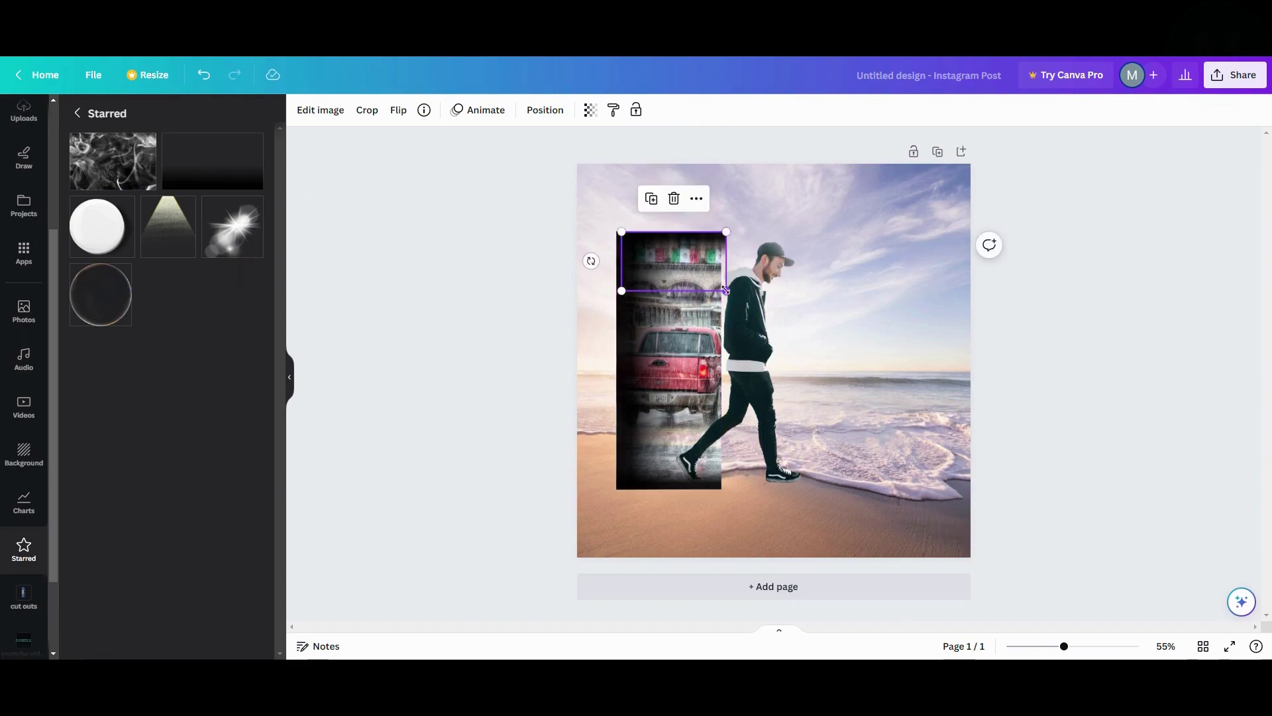
pyautogui.moveTo(724, 289); pyautogui.dragTo(721, 288)
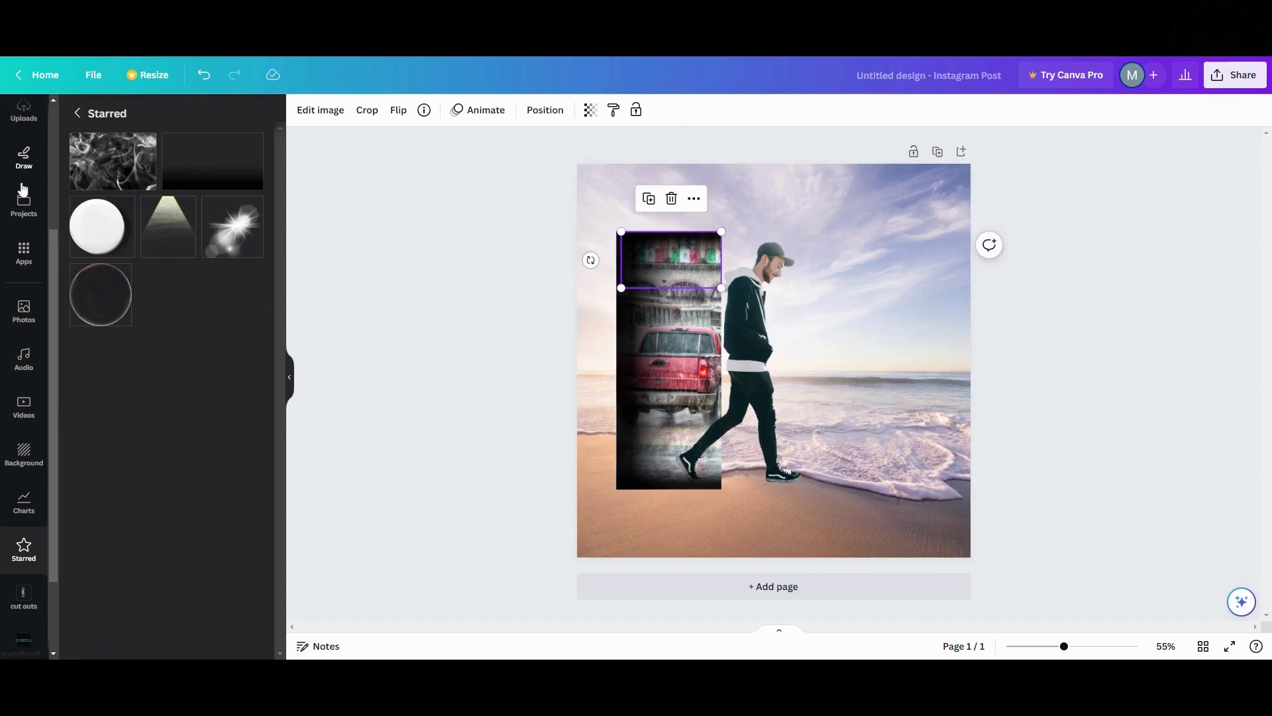
# Step: Add a triangle shape to the page and colour it black
pyautogui.scroll(3, 22, 192)
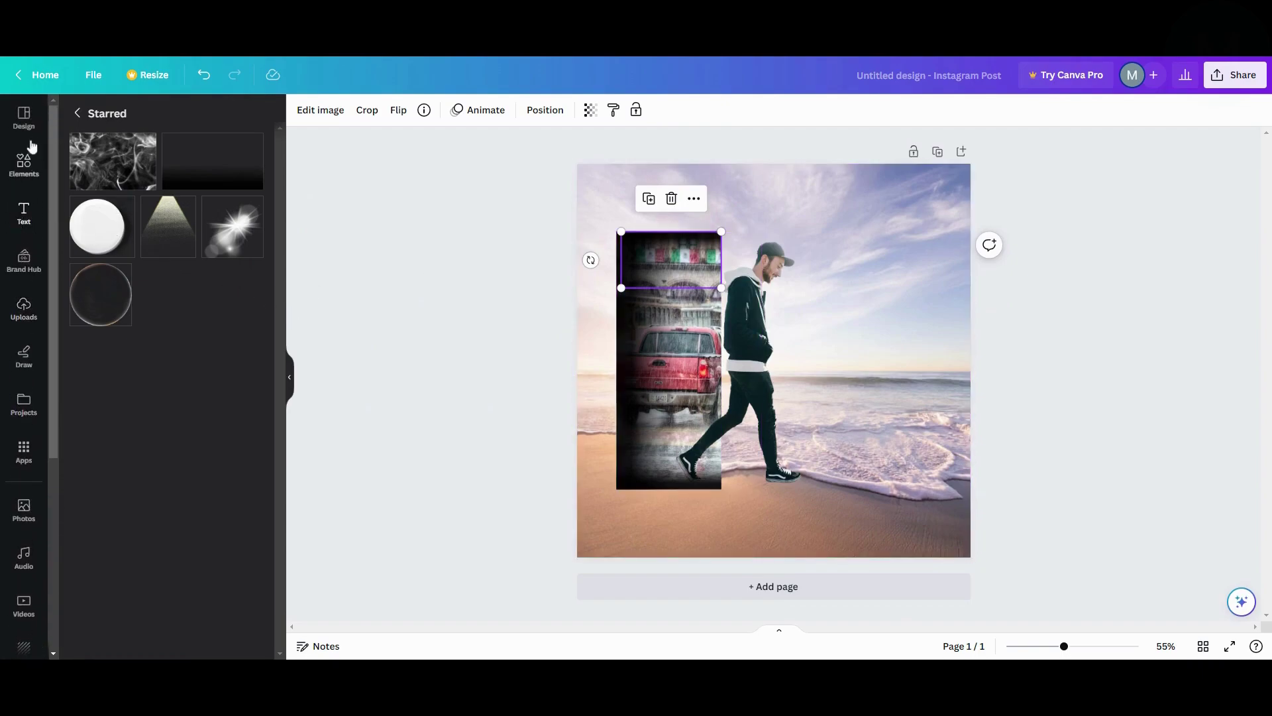
pyautogui.click(24, 165)
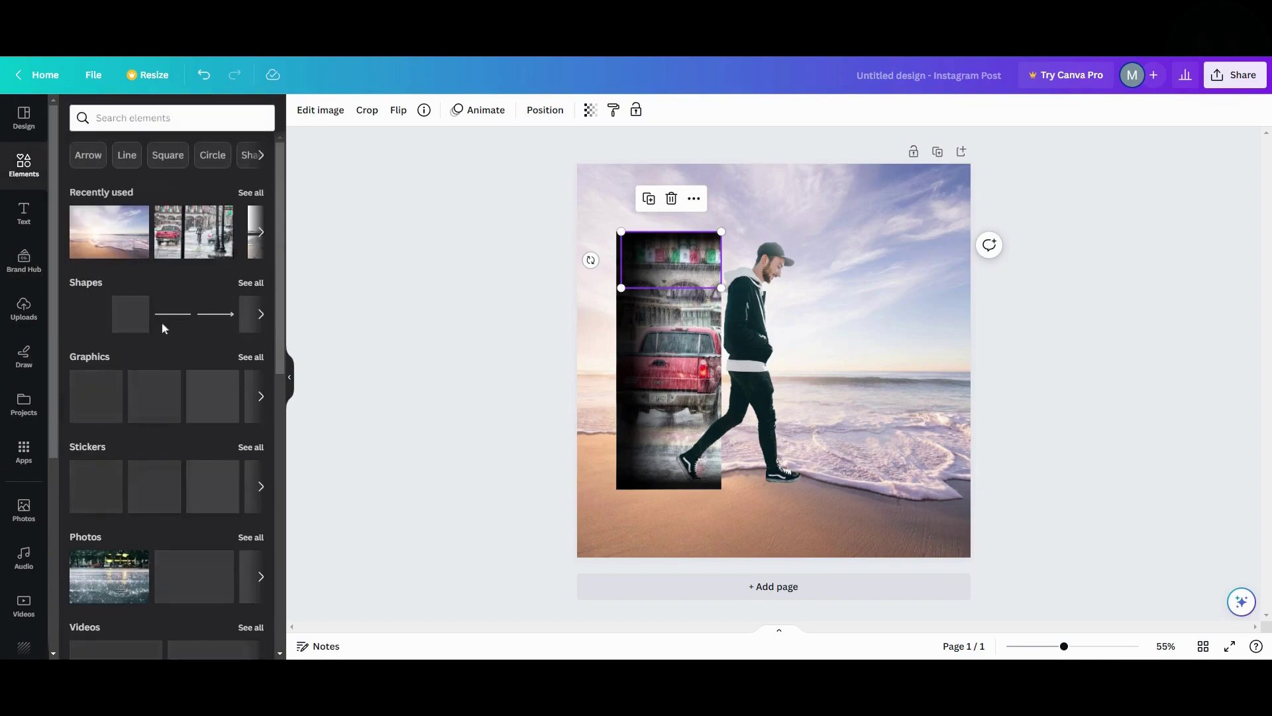
pyautogui.click(251, 282)
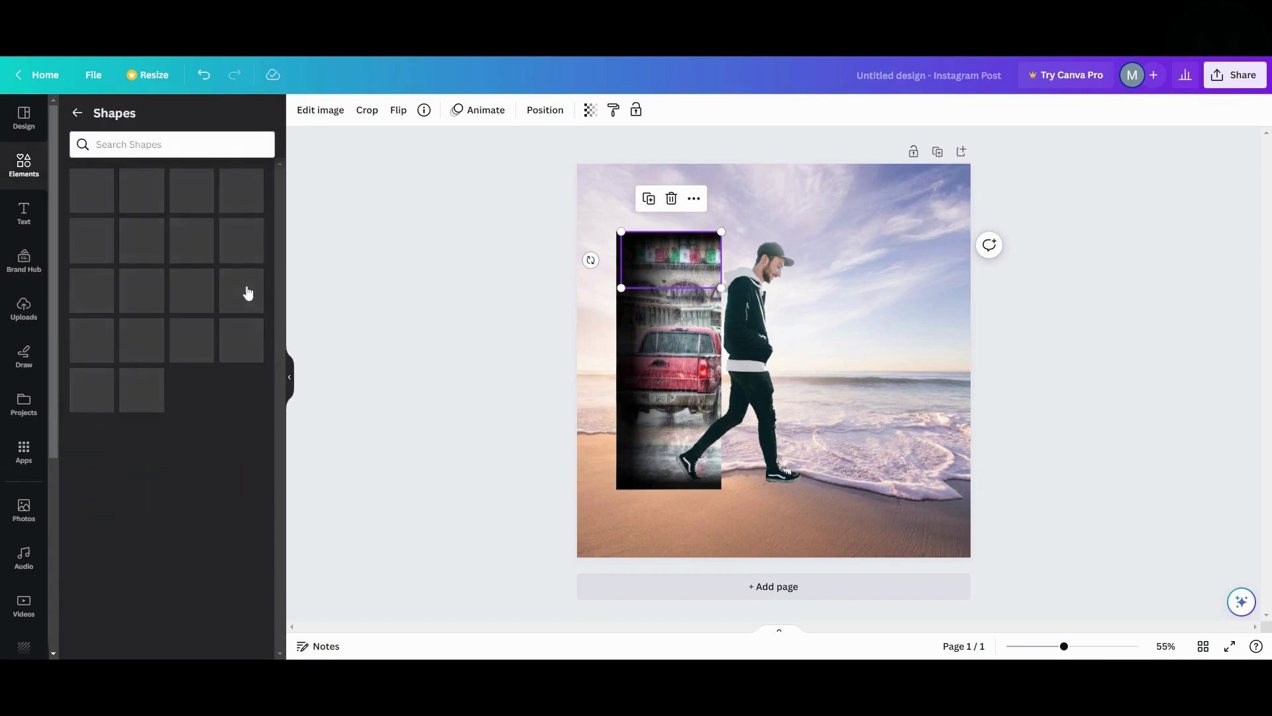
pyautogui.click(254, 458)
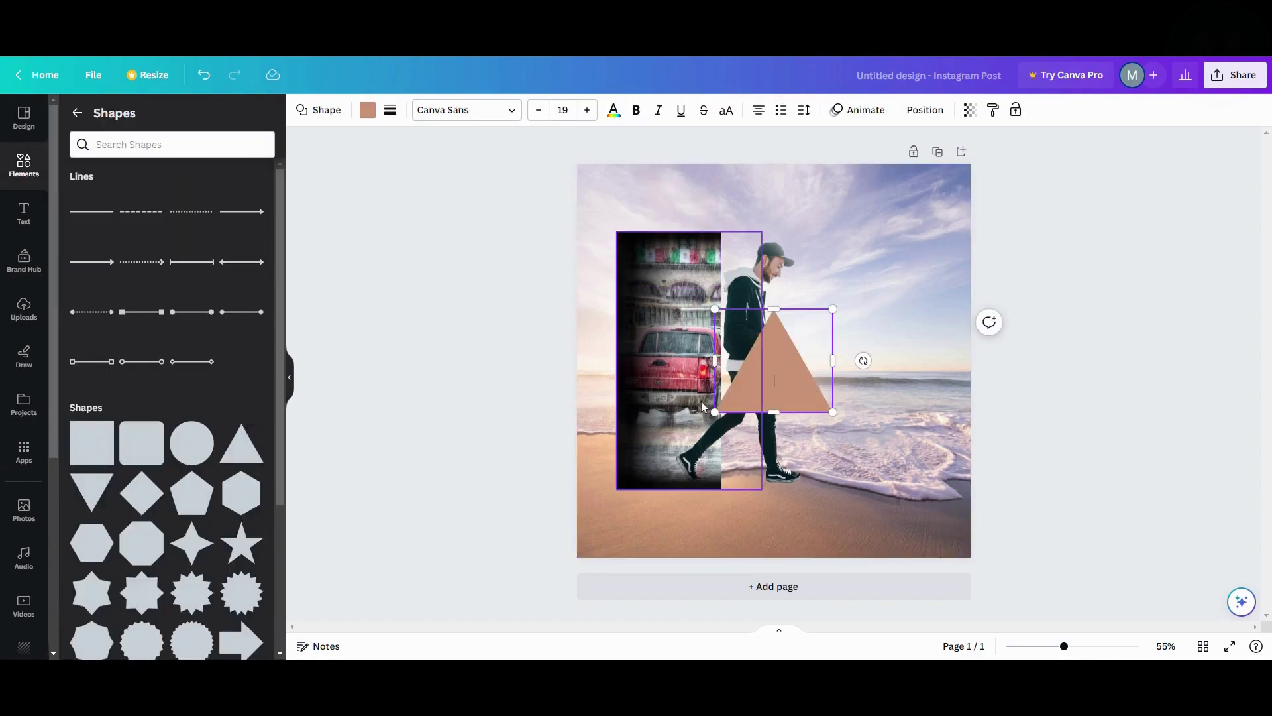
pyautogui.click(367, 111)
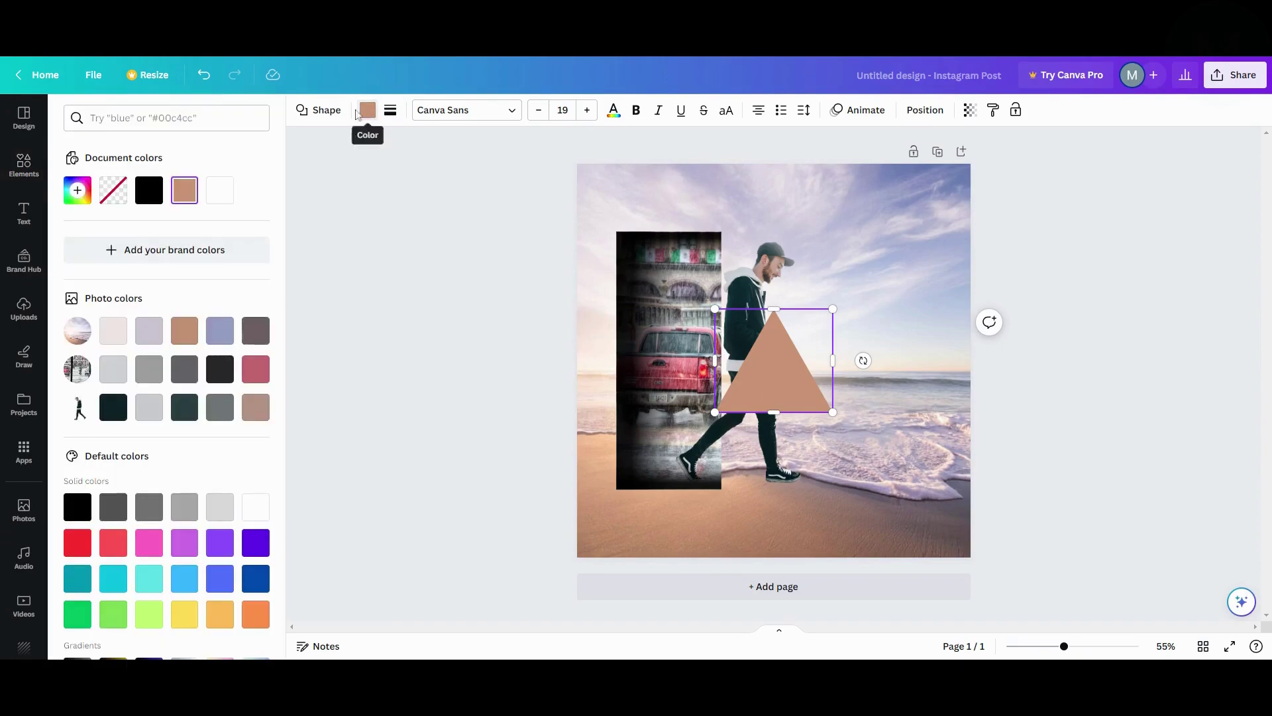
pyautogui.click(149, 190)
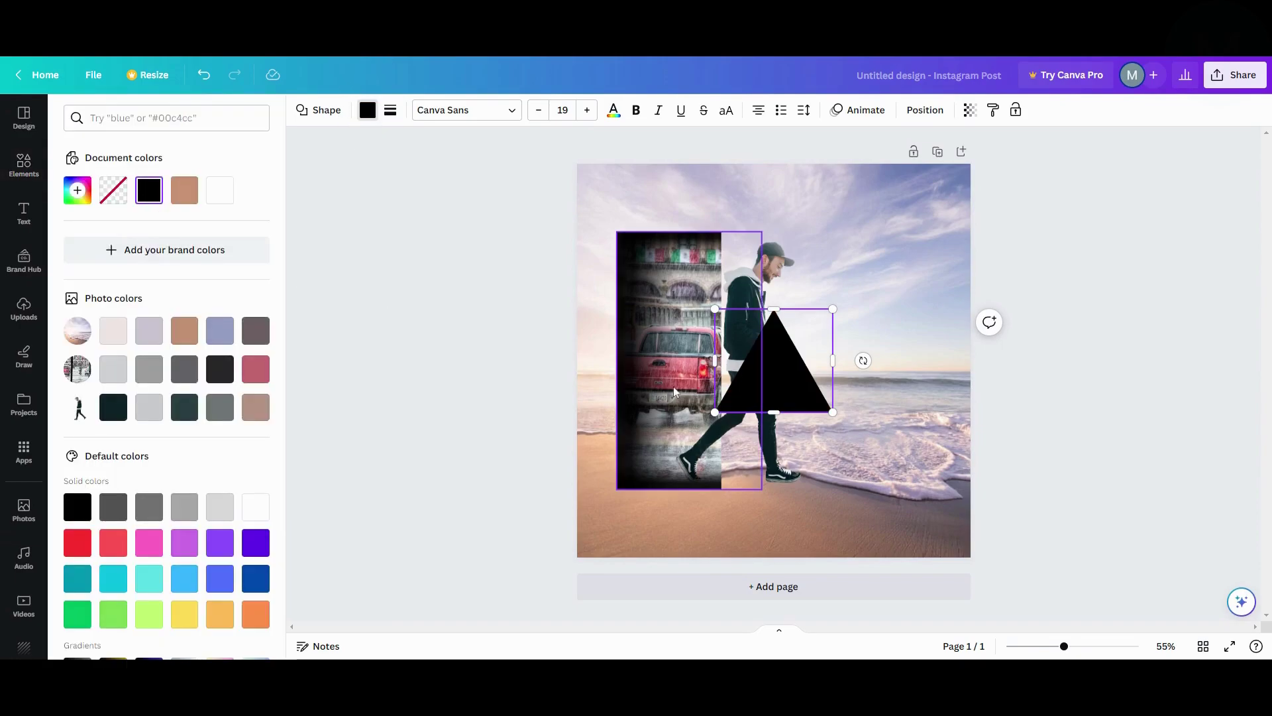
pyautogui.click(848, 265)
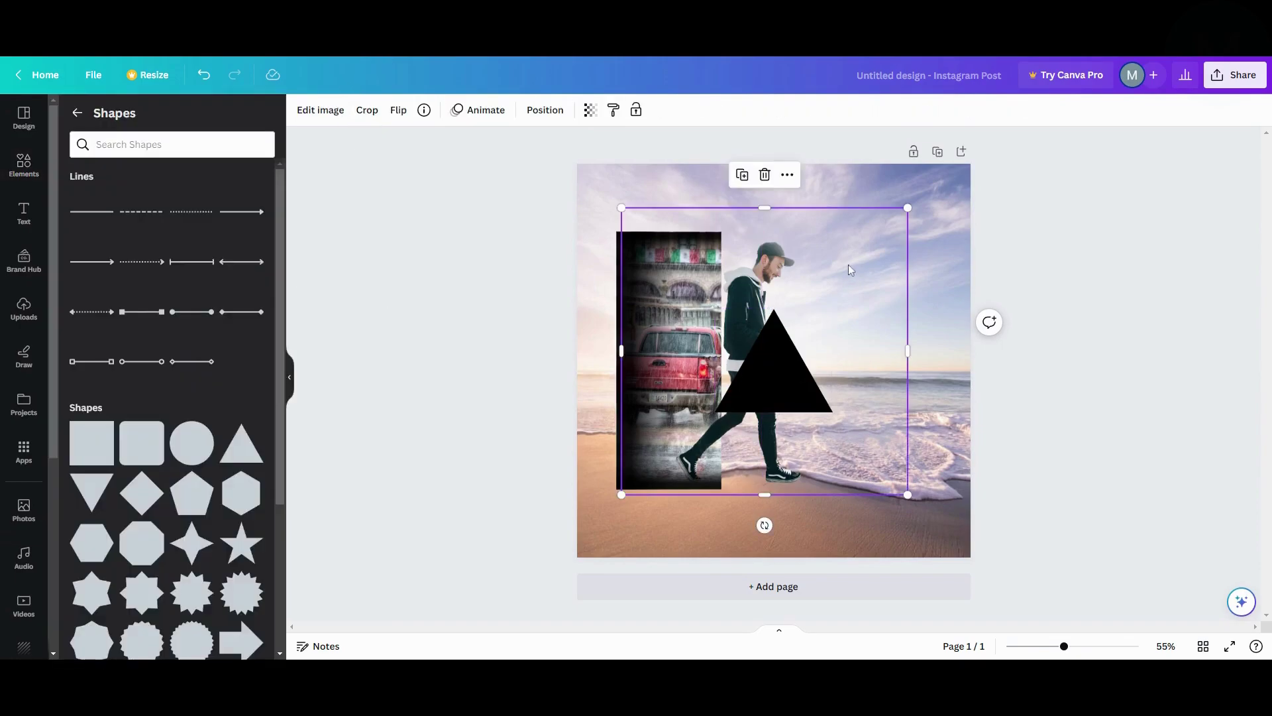
# Step: Rotate the triangle to point left, enlarge it to about 704 × 616 and align its base with the street strip's left edge
pyautogui.click(778, 380)
pyautogui.moveTo(772, 442); pyautogui.dragTo(591, 295)
pyautogui.moveTo(514, 352); pyautogui.dragTo(407, 503)
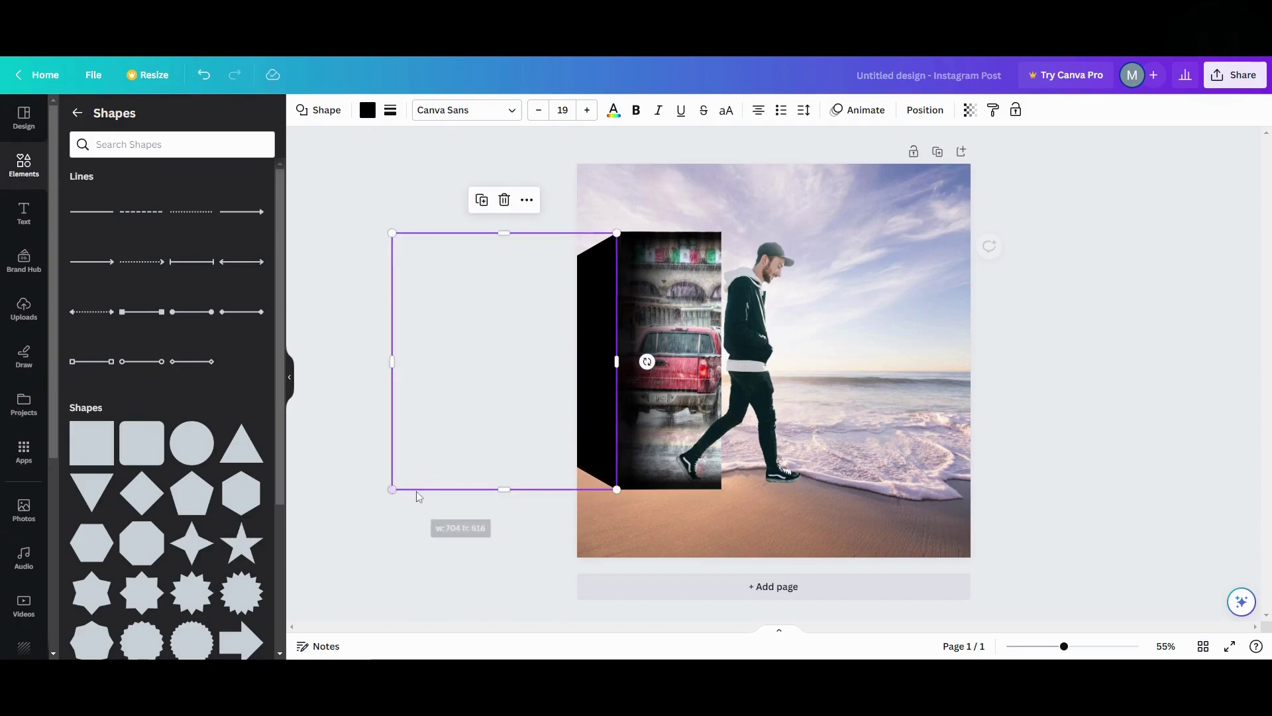
pyautogui.click(750, 197)
pyautogui.click(605, 341)
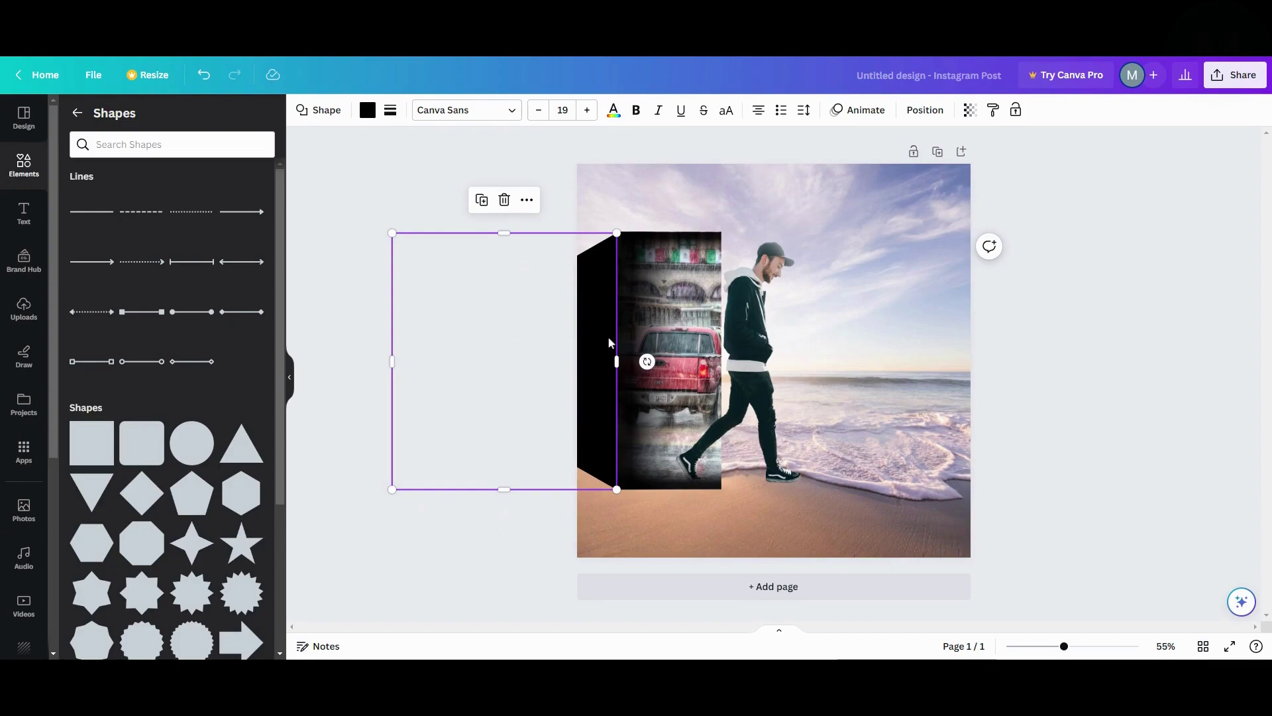
pyautogui.press('Right')
pyautogui.press('Right')
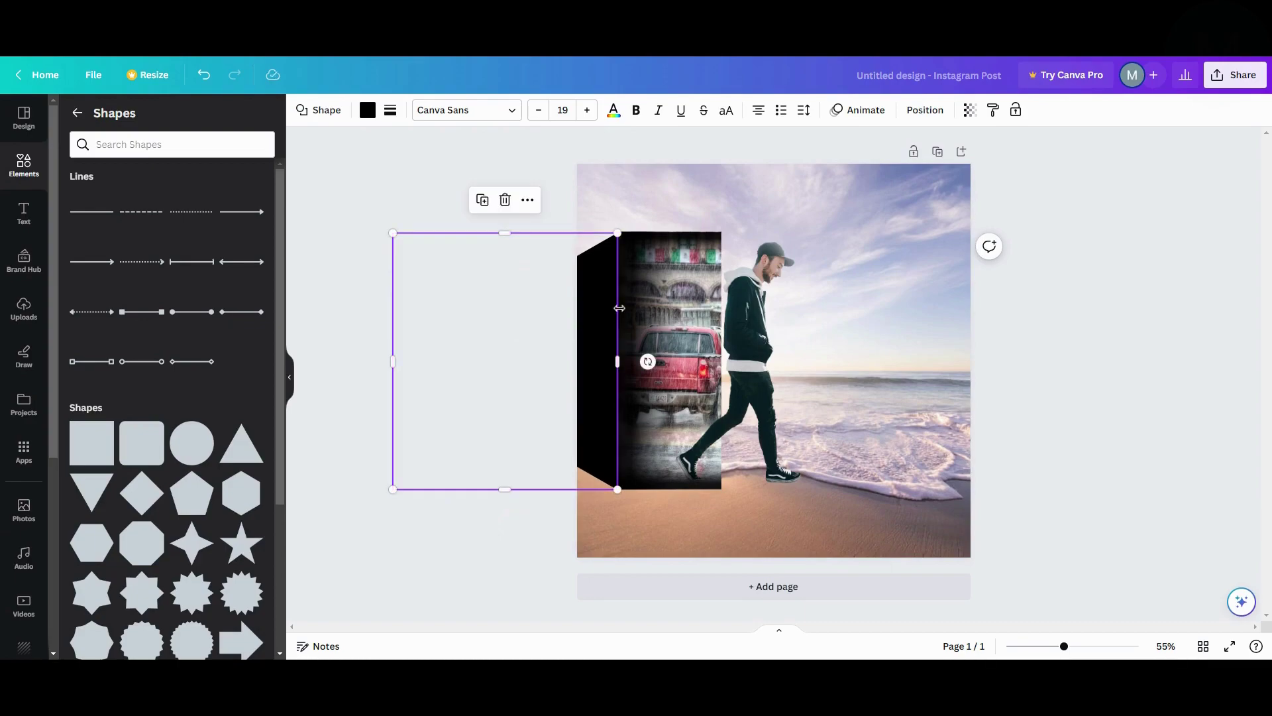
pyautogui.moveTo(617, 233); pyautogui.dragTo(618, 231)
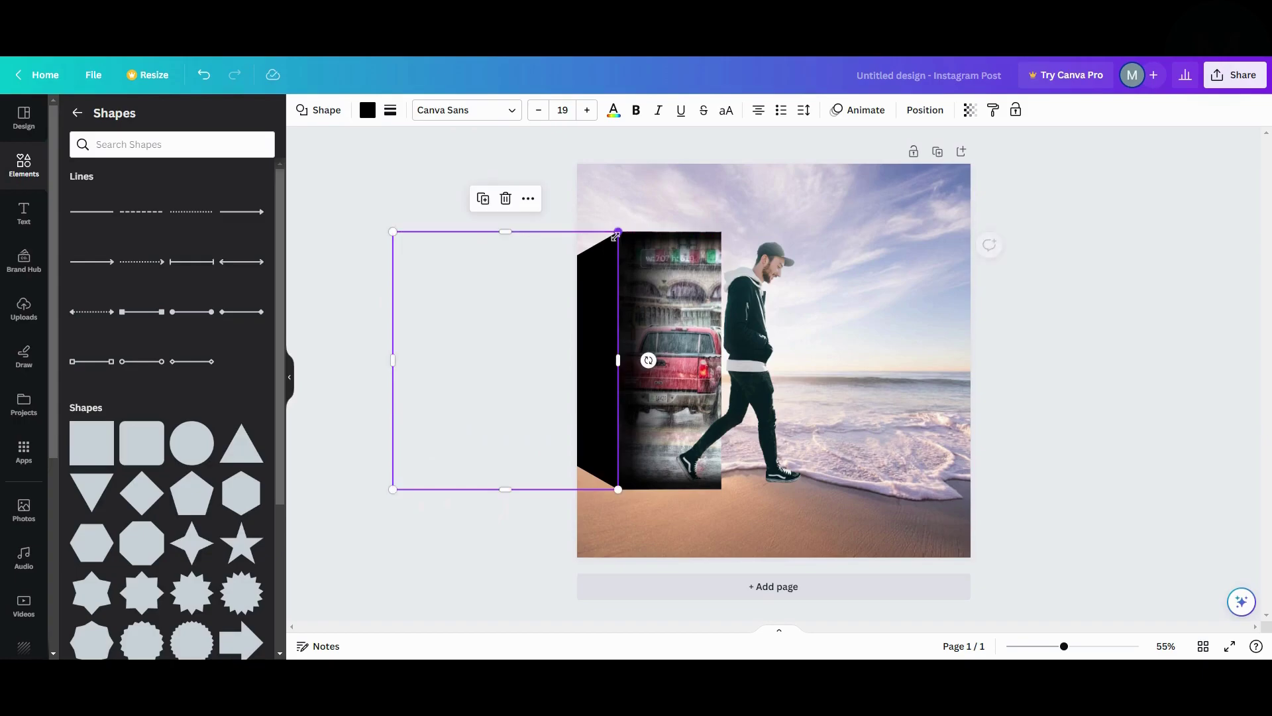
# Step: Lower the black triangle's opacity until it looks like a faint shadow cast by the street doorway
pyautogui.click(969, 113)
pyautogui.moveTo(964, 162); pyautogui.dragTo(860, 165)
pyautogui.click(427, 557)
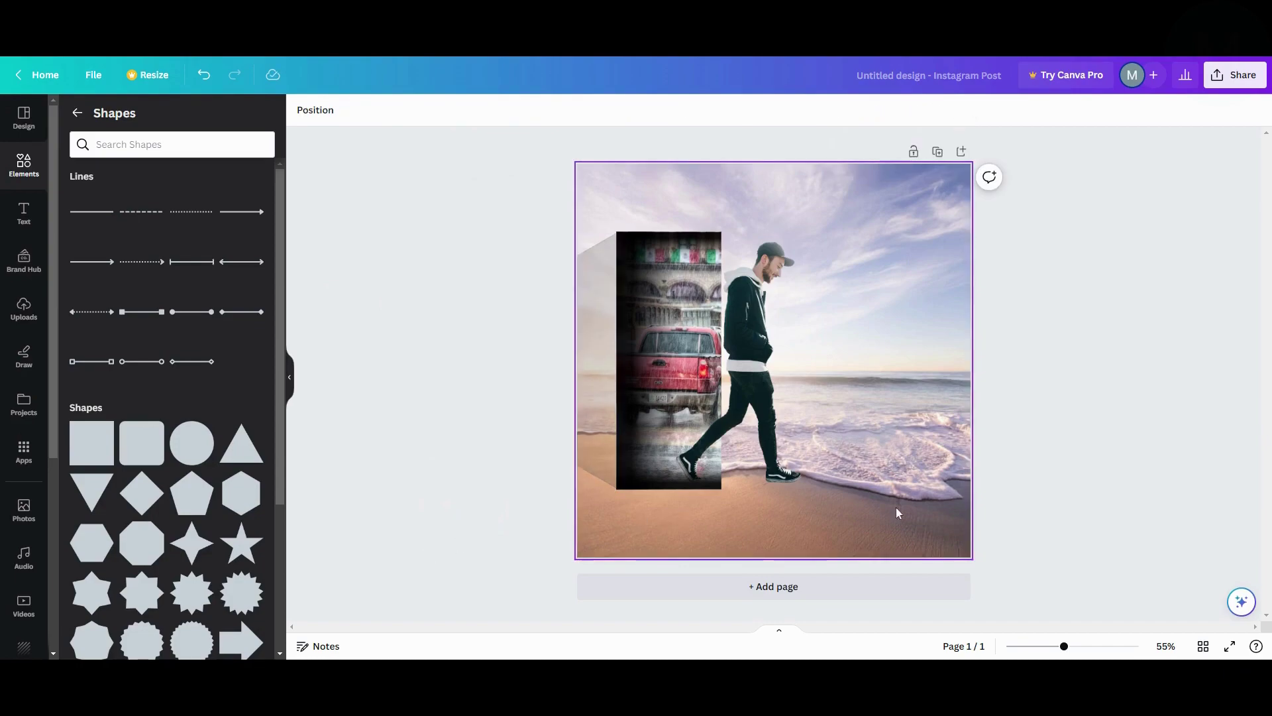
# Step: Enlarge the walking man slightly, keeping his feet at ground level
pyautogui.click(744, 333)
pyautogui.click(774, 260)
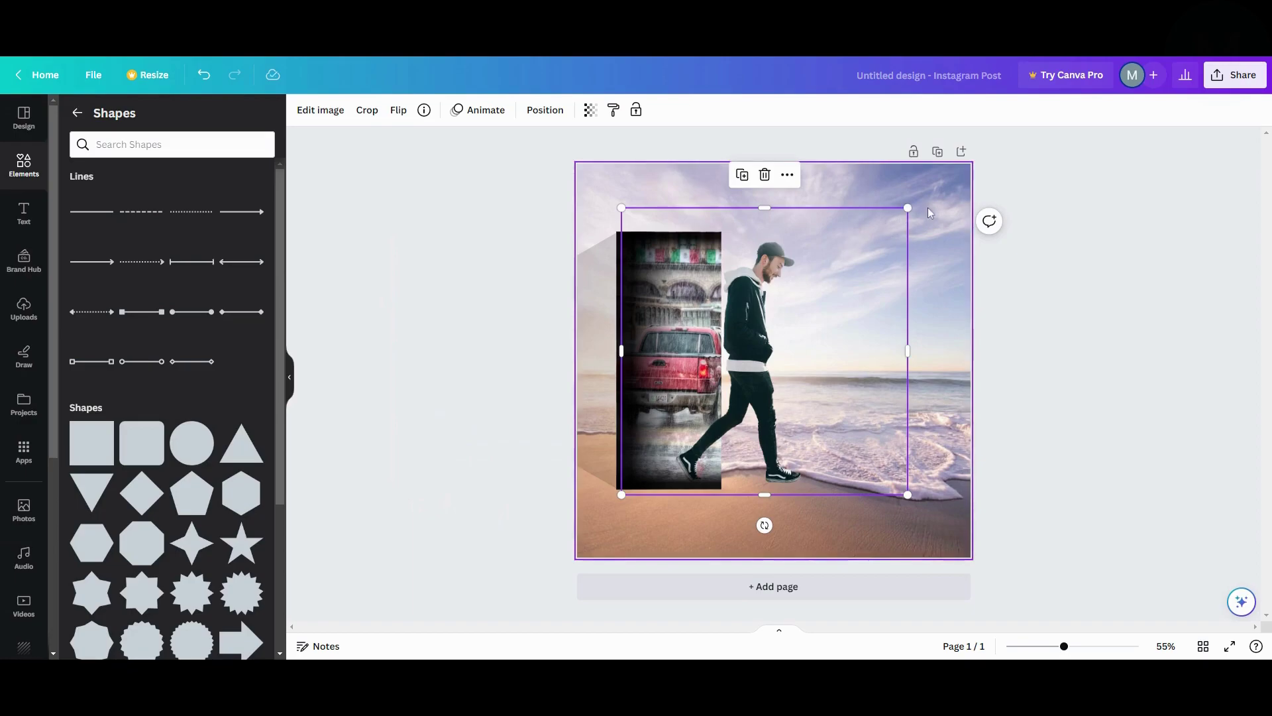
pyautogui.moveTo(909, 210); pyautogui.dragTo(938, 192)
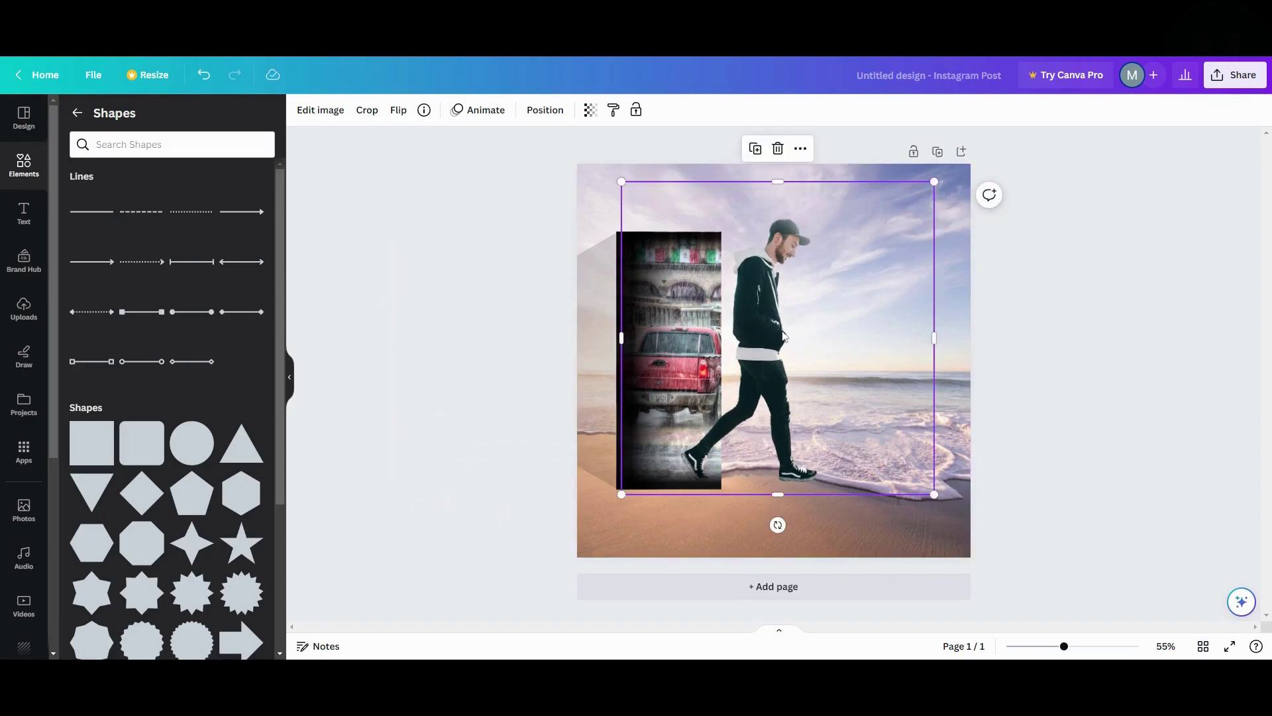
# Step: Apply the Curved shadow effect to the walking man and reposition him beside the street strip
pyautogui.click(335, 111)
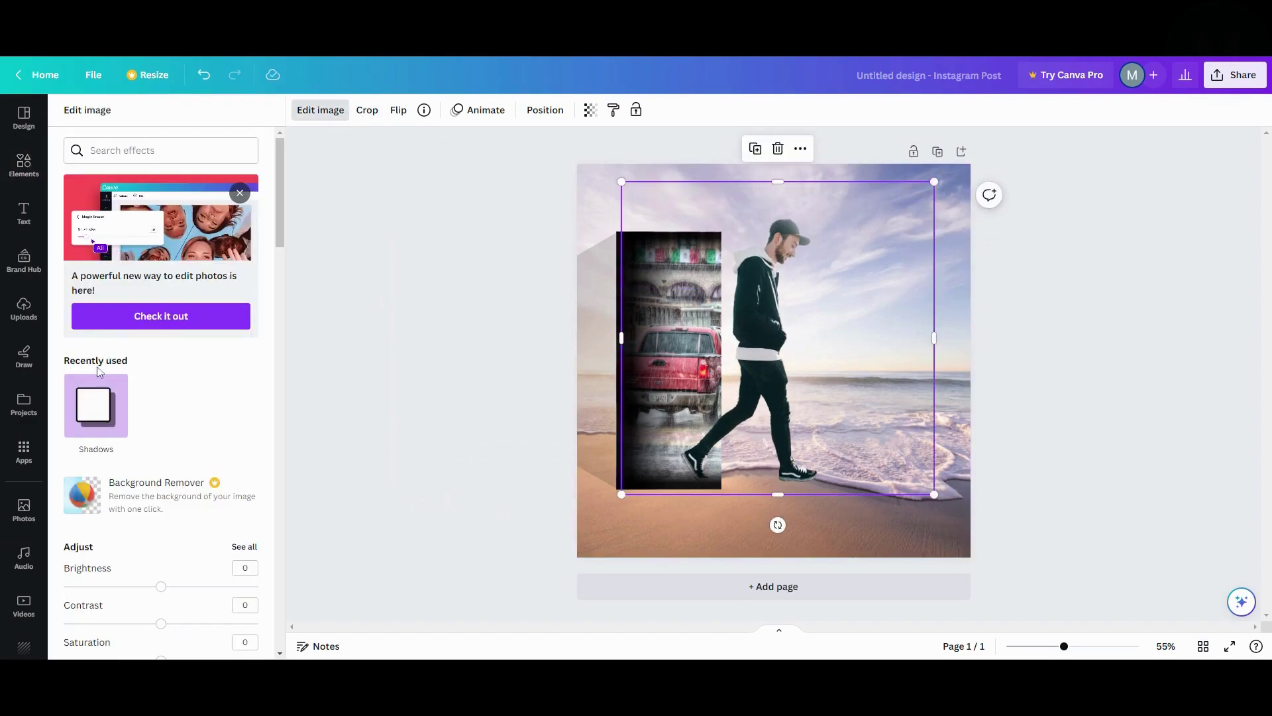
pyautogui.click(86, 414)
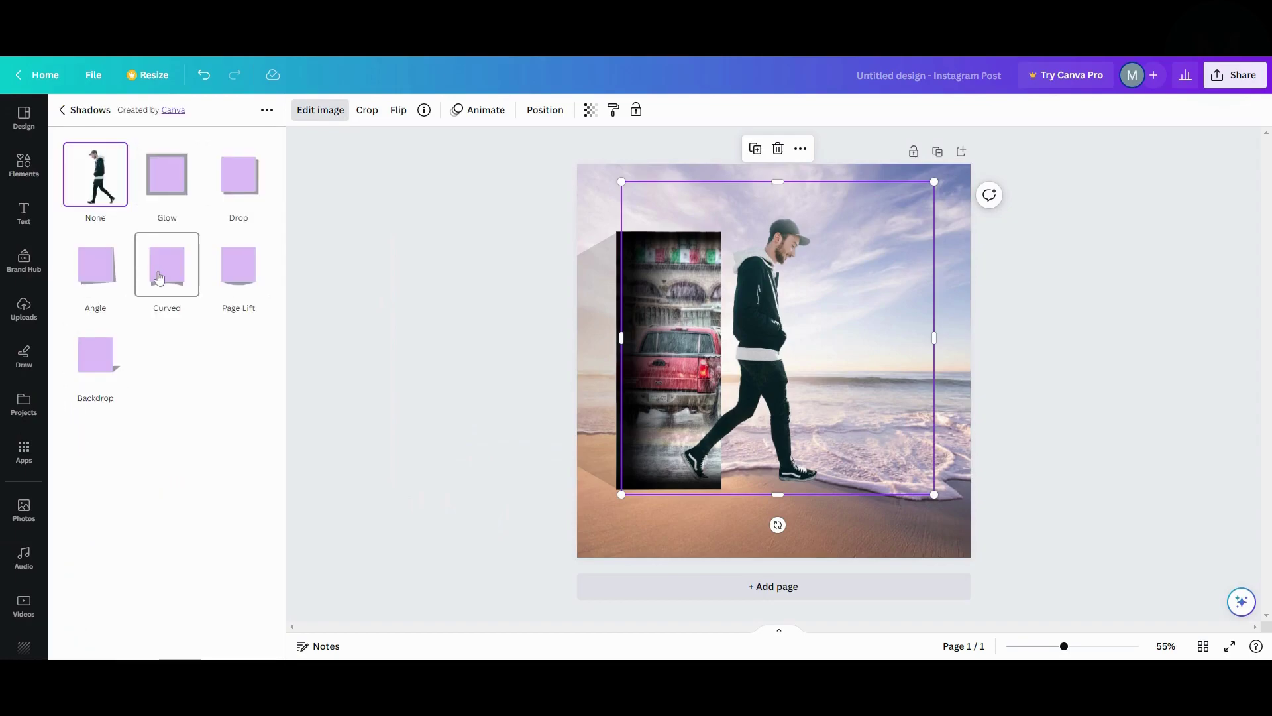
pyautogui.click(159, 279)
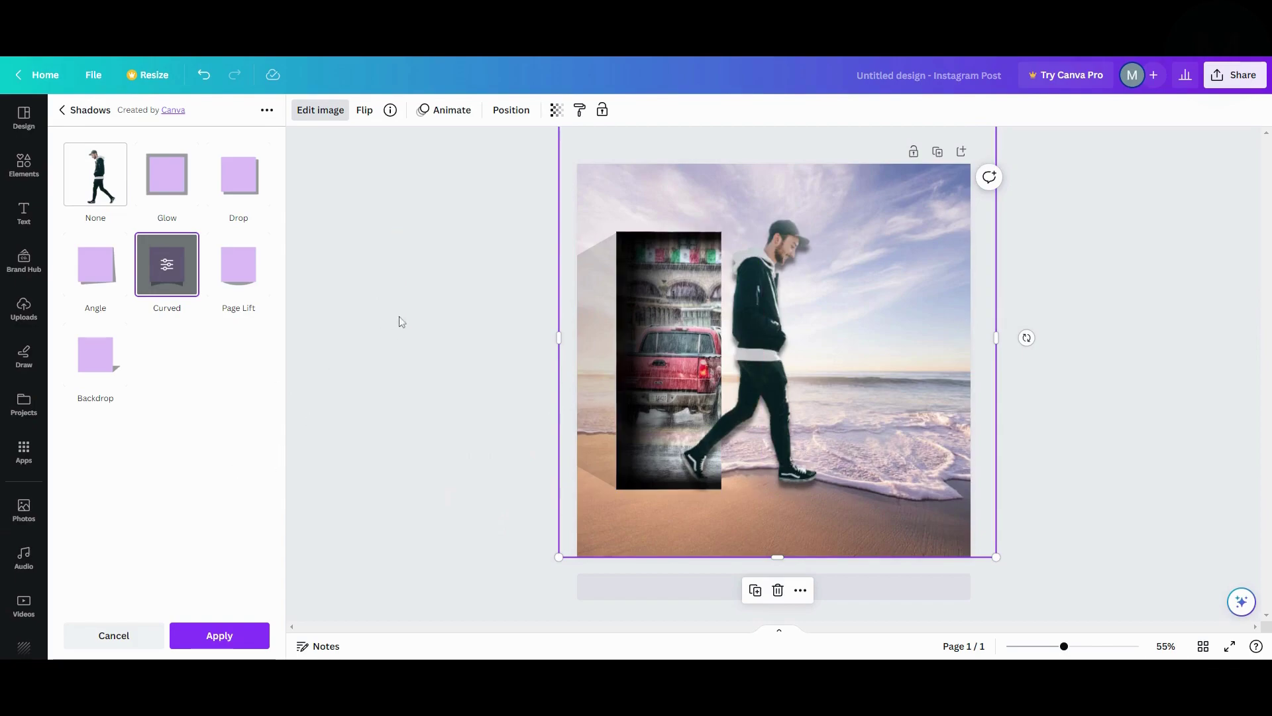
pyautogui.moveTo(772, 326); pyautogui.dragTo(756, 285)
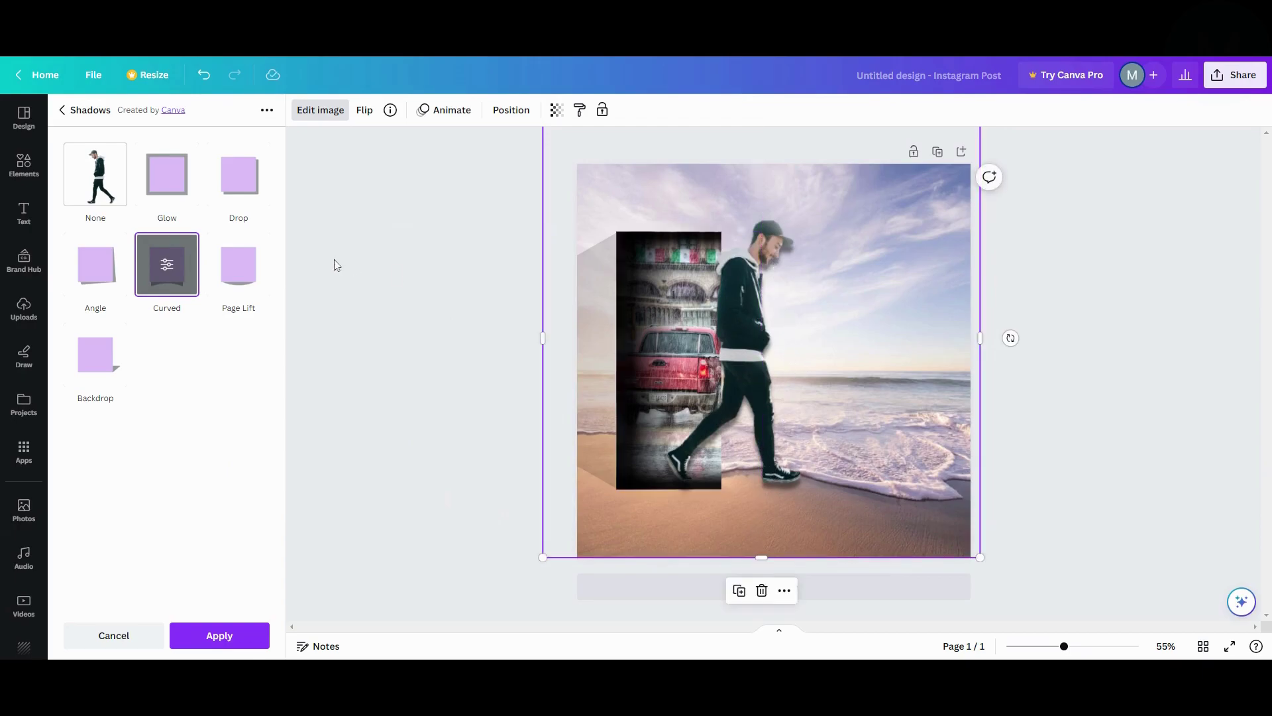
# Step: Search the elements for "shadow" and add the free Drop Shadow graphic to the page
pyautogui.click(24, 164)
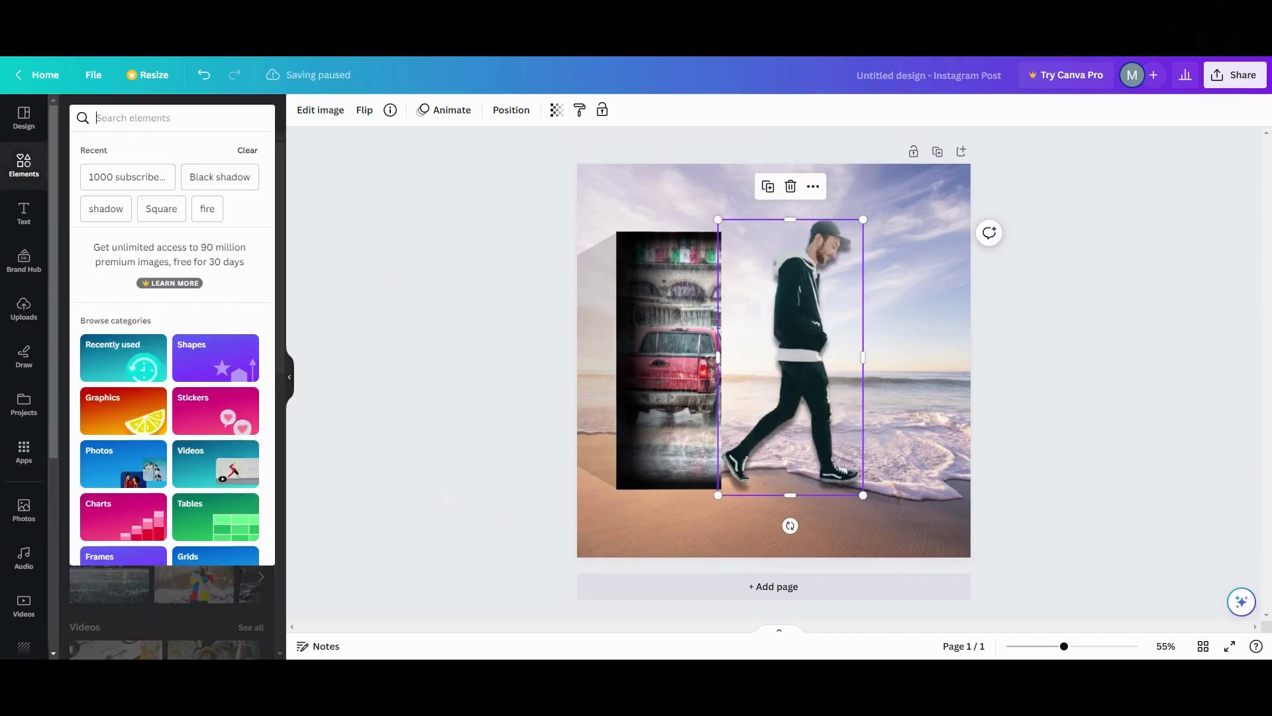
pyautogui.write('shadow')
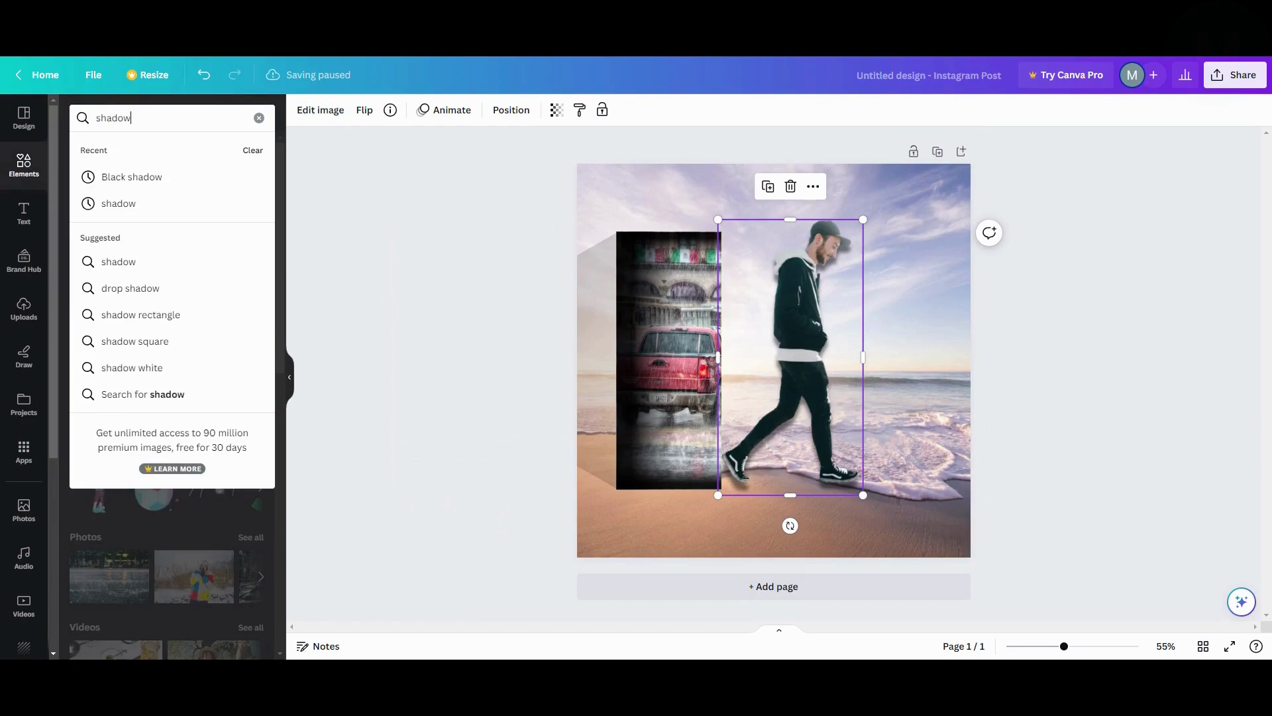
pyautogui.press('Return')
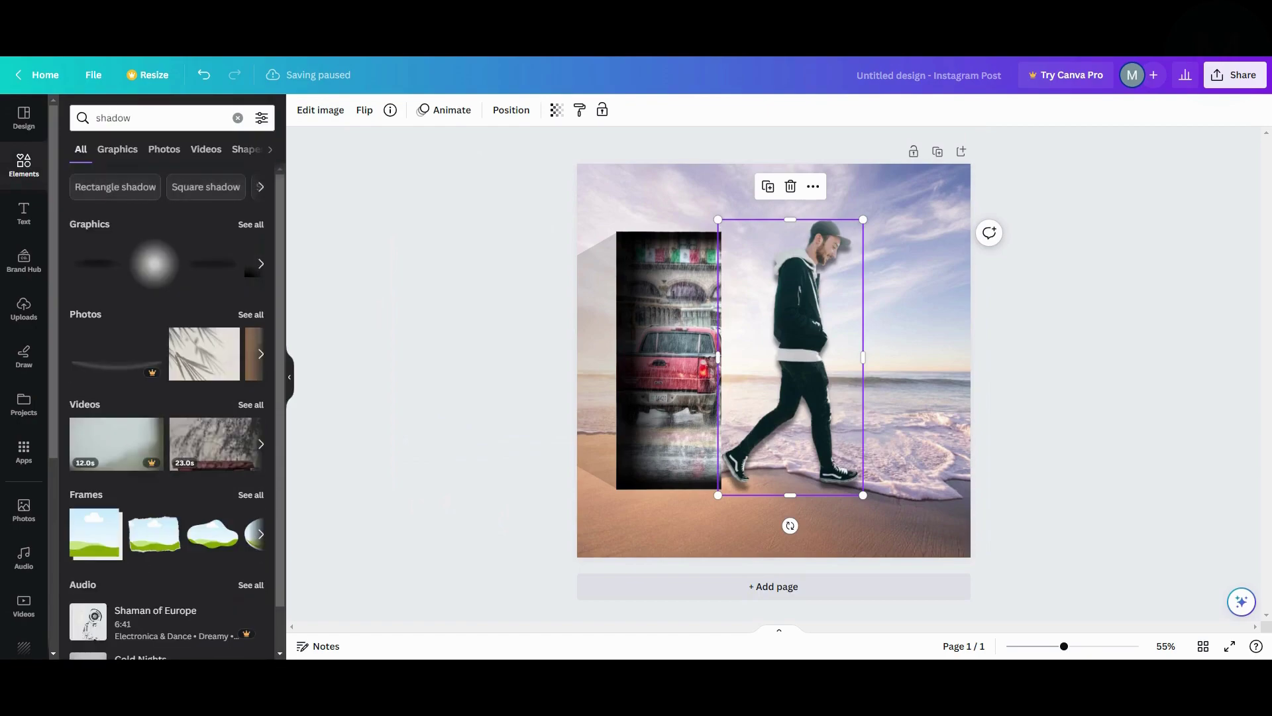
pyautogui.click(104, 270)
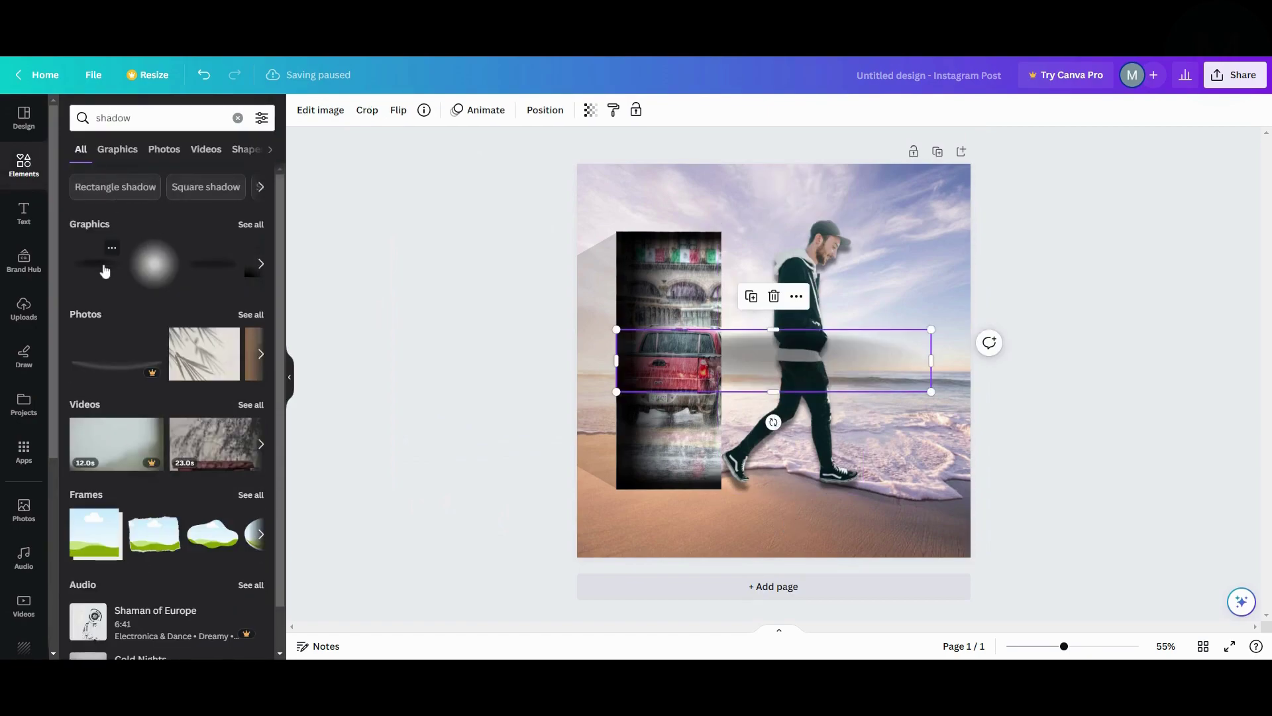
pyautogui.click(114, 250)
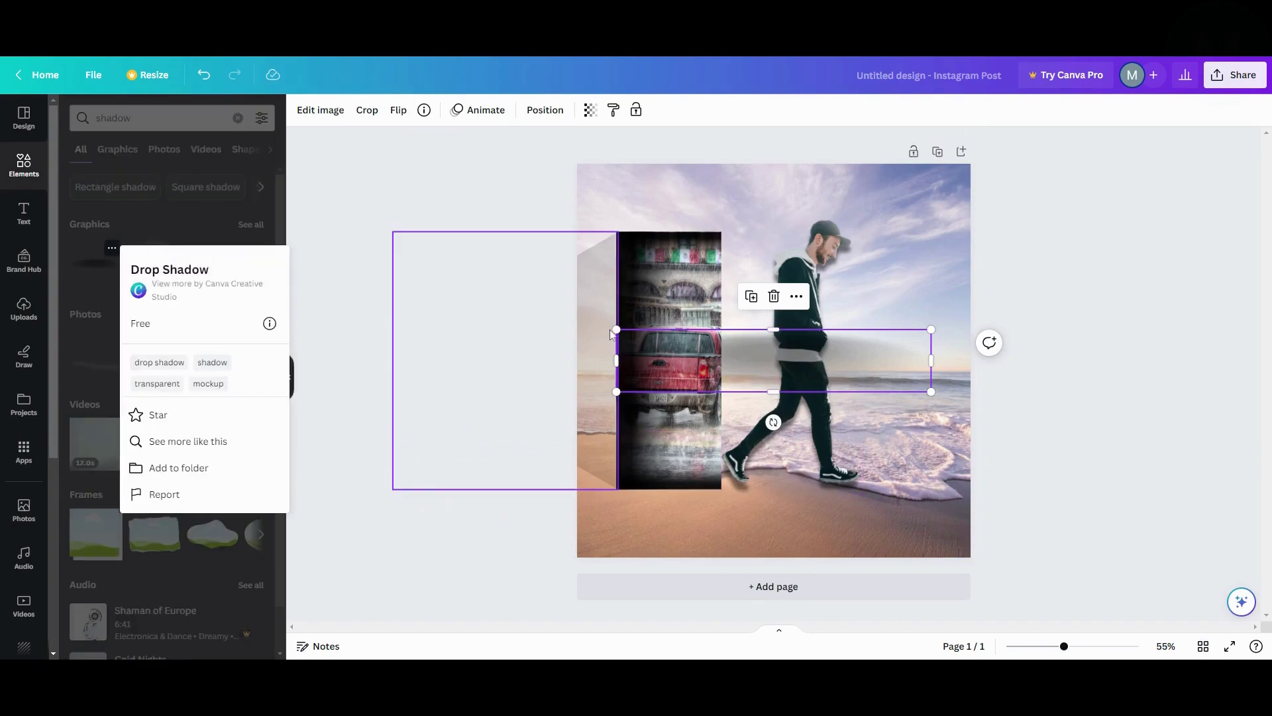
# Step: Shrink the Drop Shadow graphic and place it on the sand beneath the man's front foot
pyautogui.moveTo(616, 329); pyautogui.dragTo(848, 530)
pyautogui.click(695, 539)
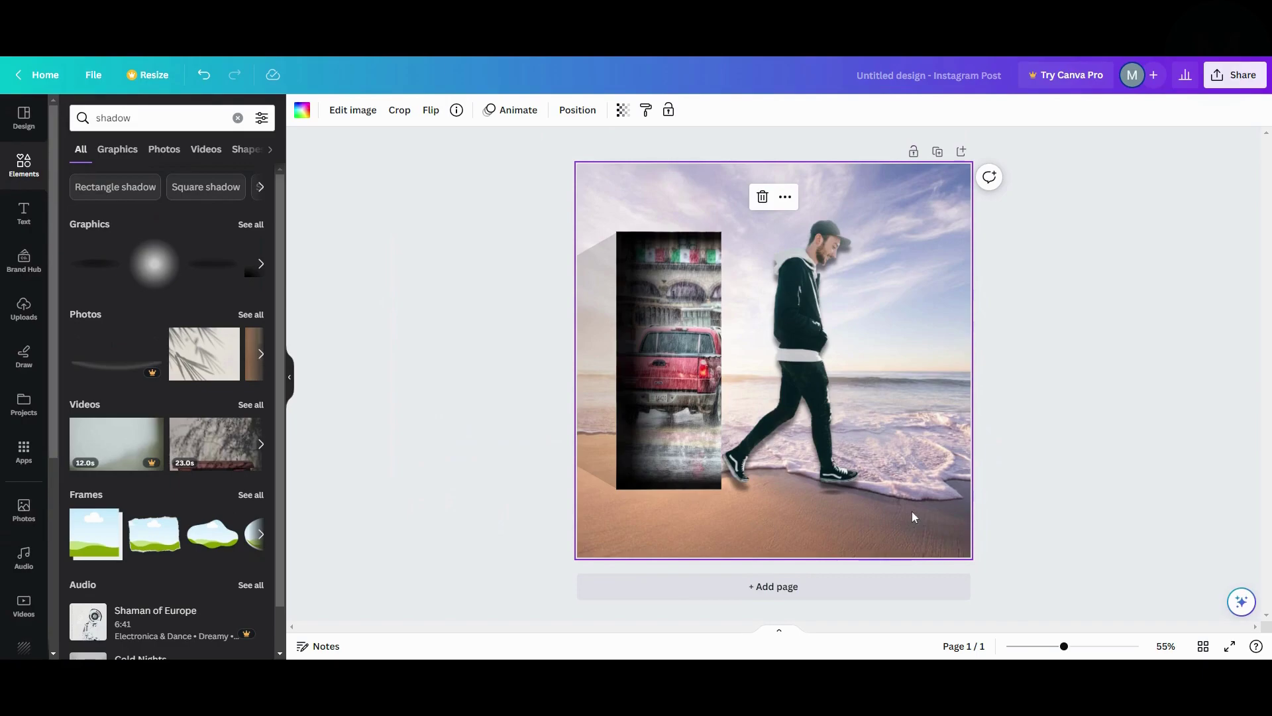
pyautogui.click(841, 492)
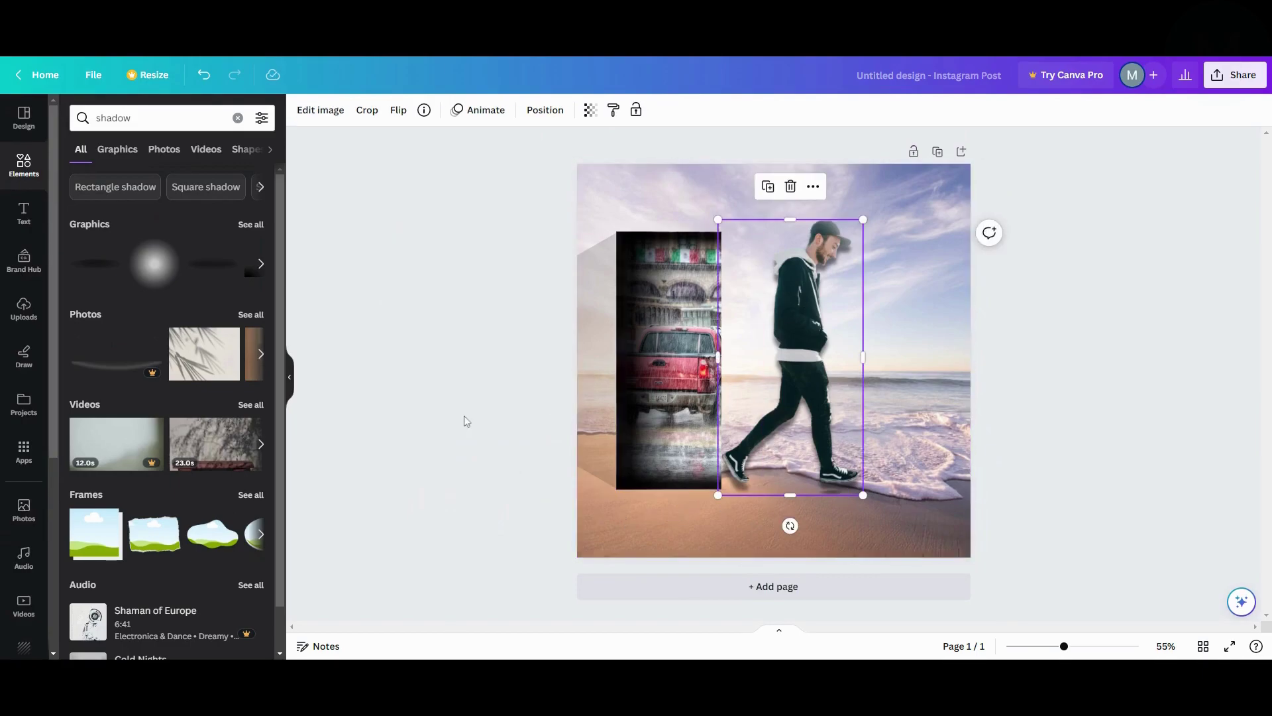
# Step: Add a second page and insert the recently used beach sunset photo on it
pyautogui.click(773, 587)
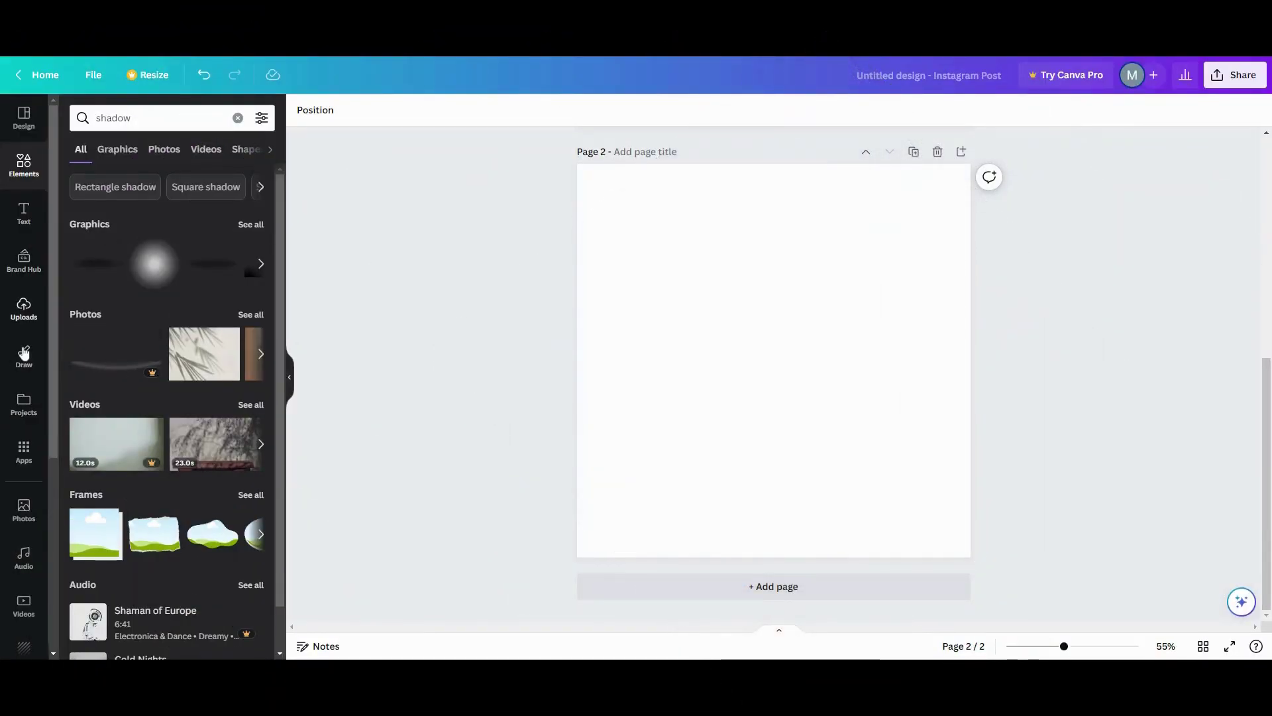
pyautogui.click(25, 511)
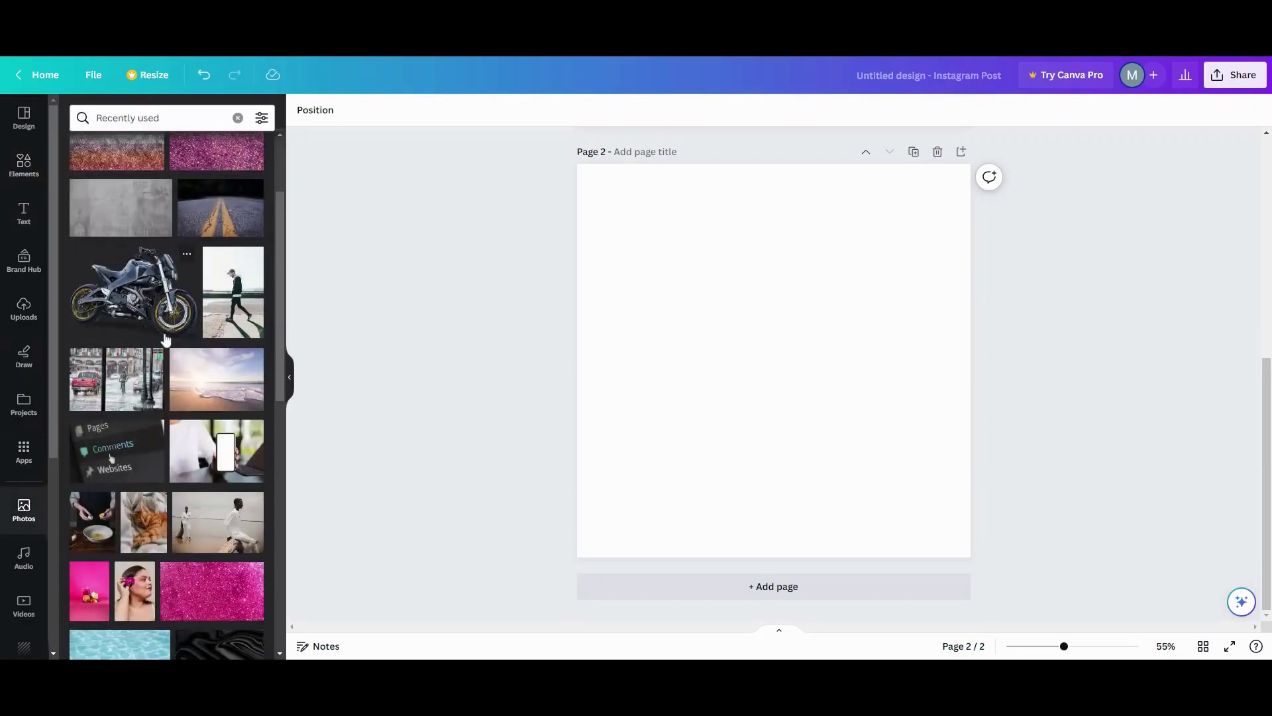
pyautogui.click(214, 394)
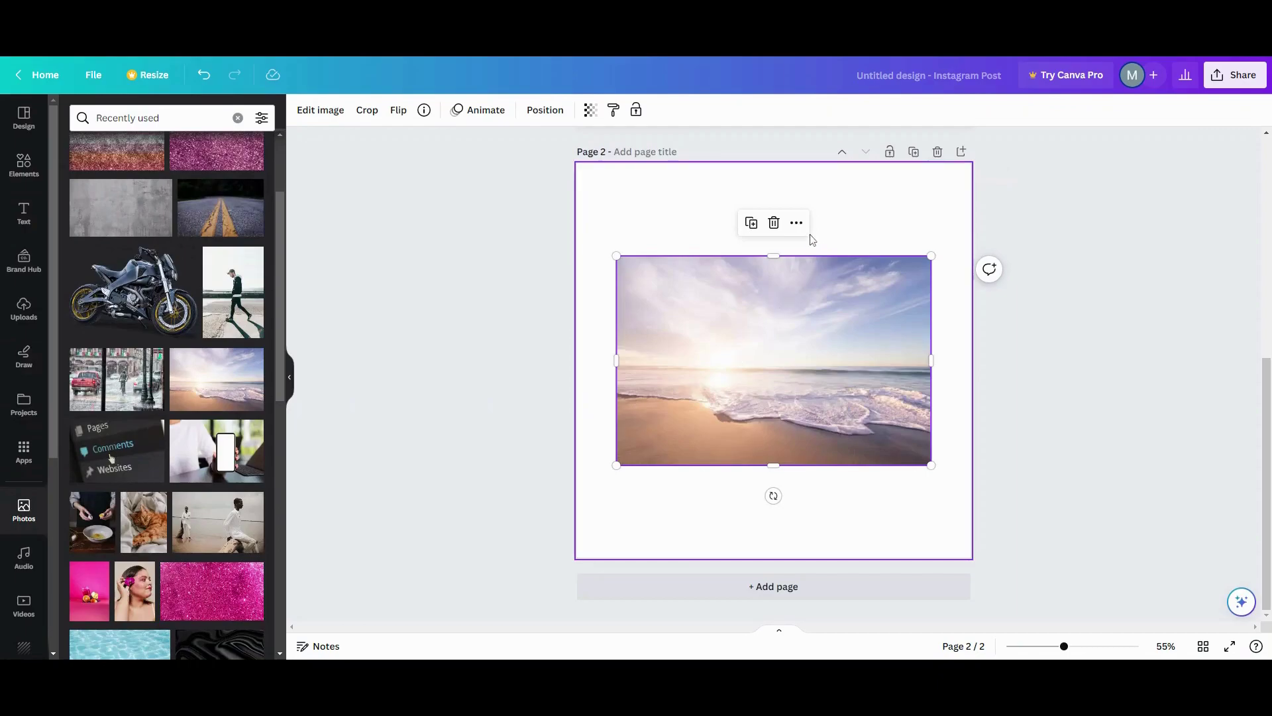
# Step: Crop the beach photo from its left side to a portrait strip about 353 × 575 and centre it on page 2
pyautogui.moveTo(783, 326); pyautogui.dragTo(780, 323)
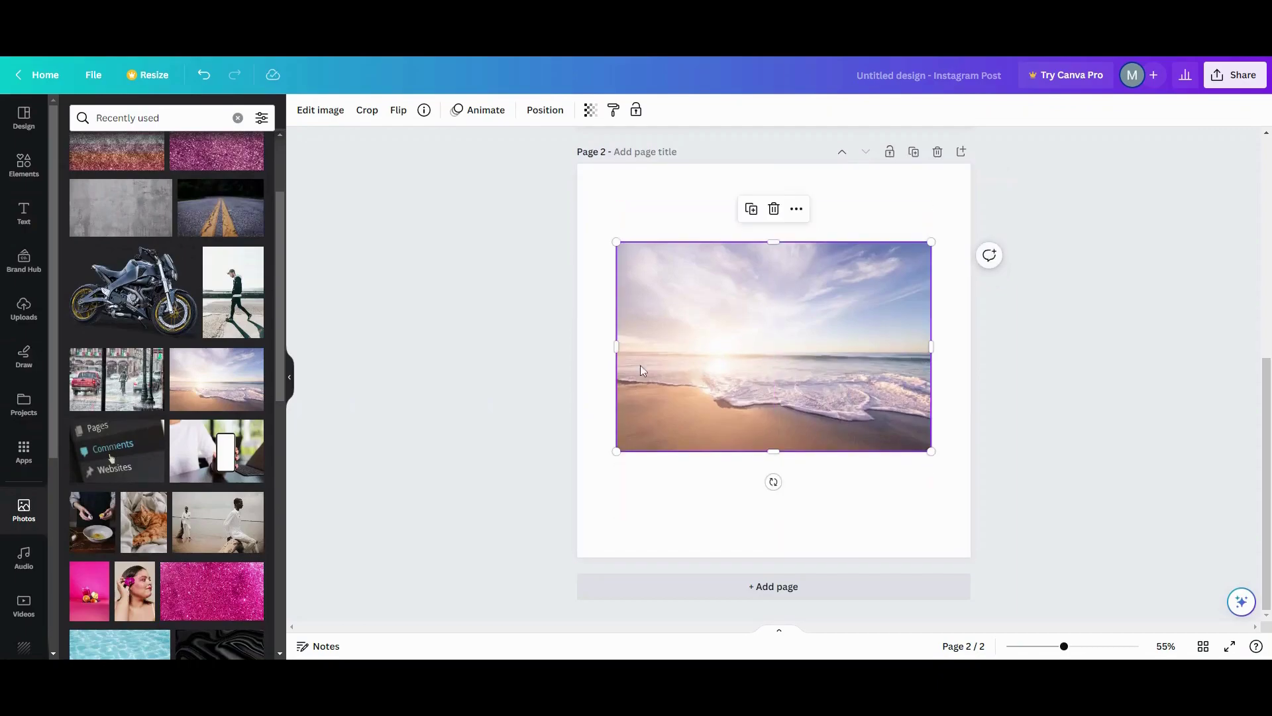
pyautogui.moveTo(618, 350); pyautogui.dragTo(805, 364)
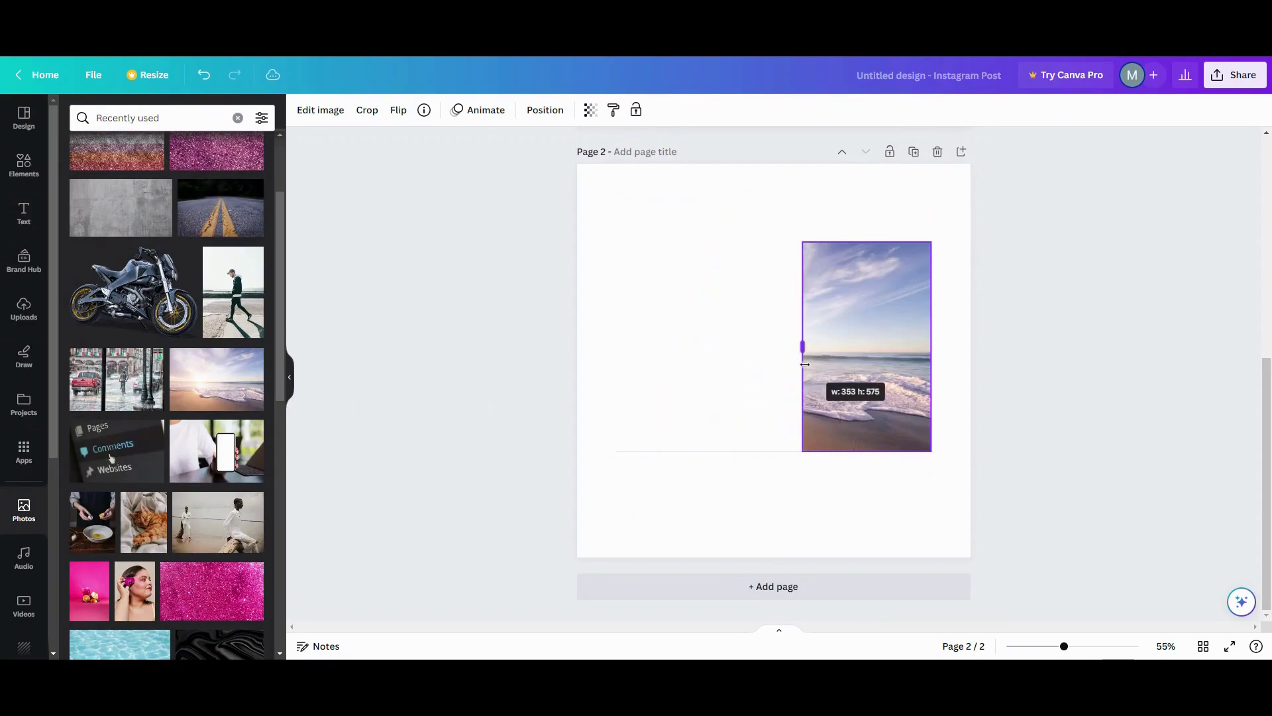
pyautogui.moveTo(868, 339); pyautogui.dragTo(777, 340)
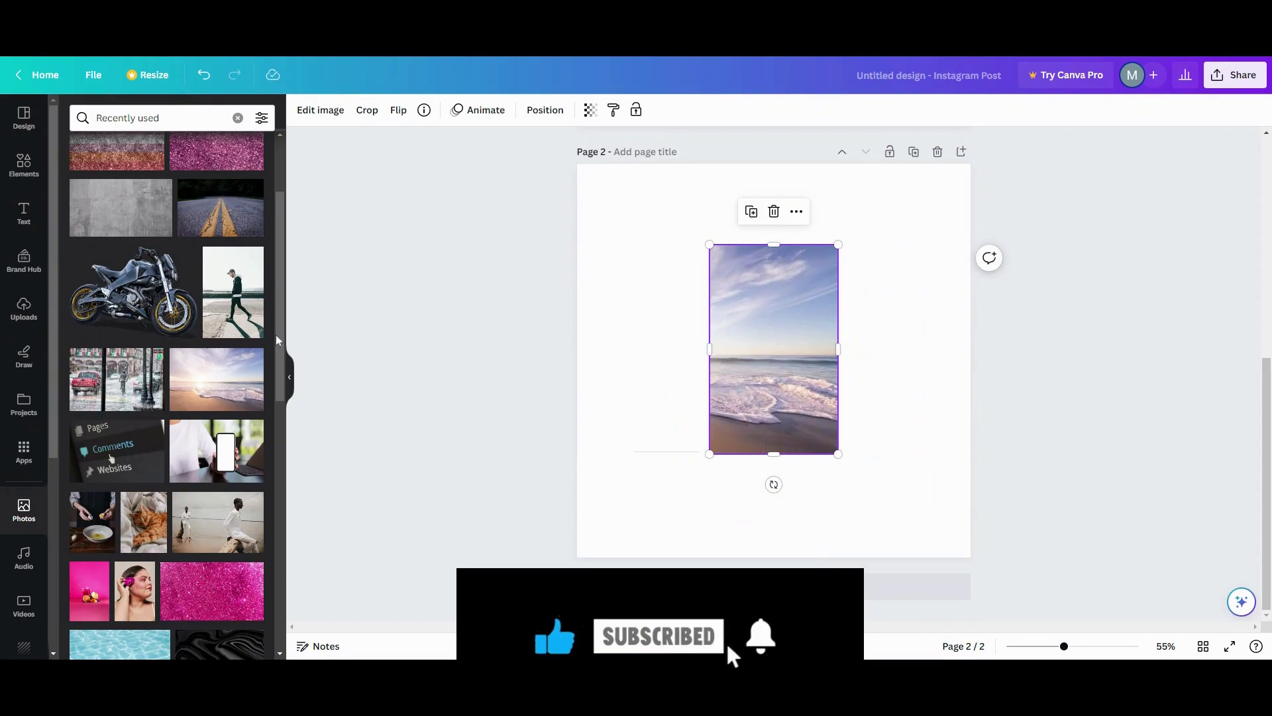
# Step: Add the recently used triangle shape to page 2 and fill it with solid black
pyautogui.click(29, 169)
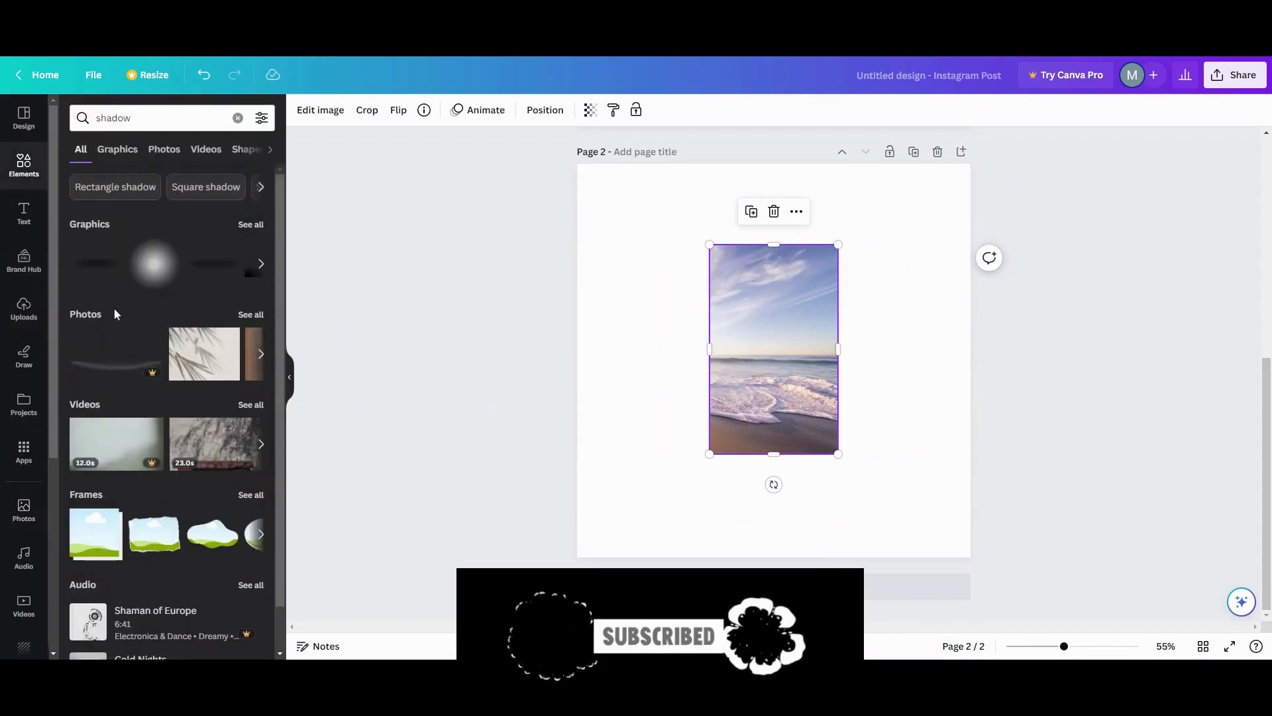
pyautogui.click(237, 123)
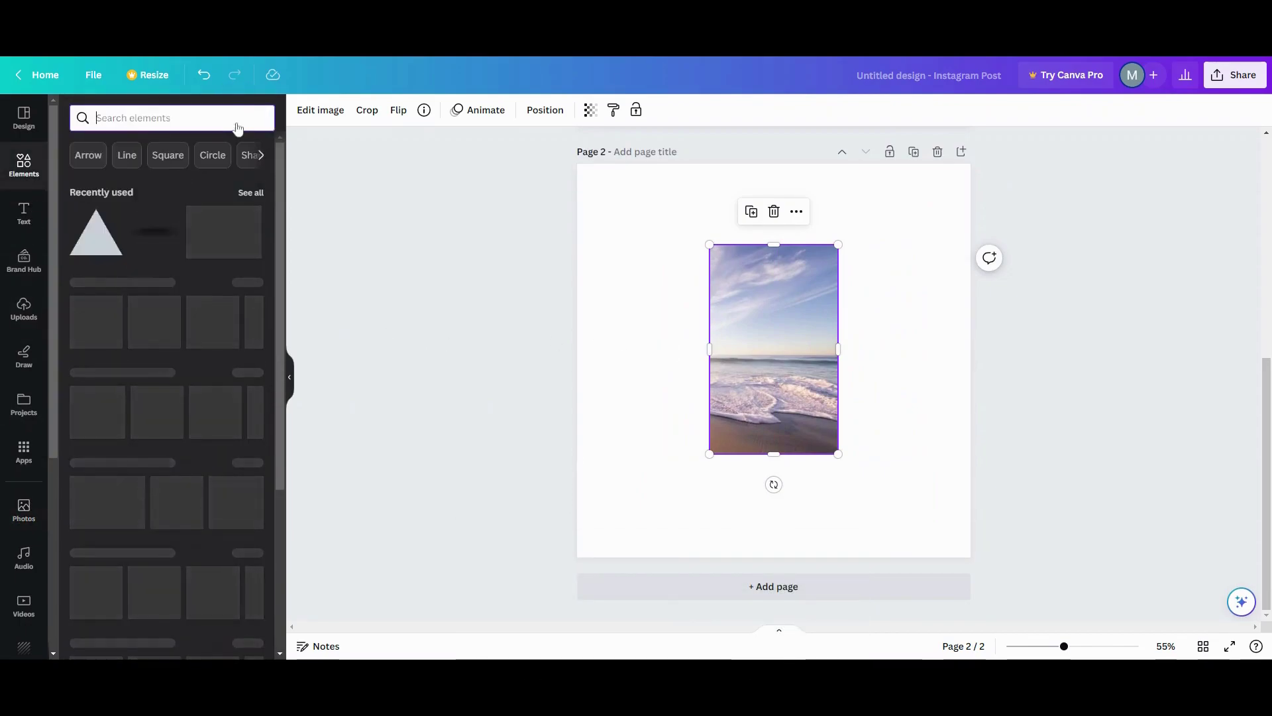
pyautogui.click(94, 233)
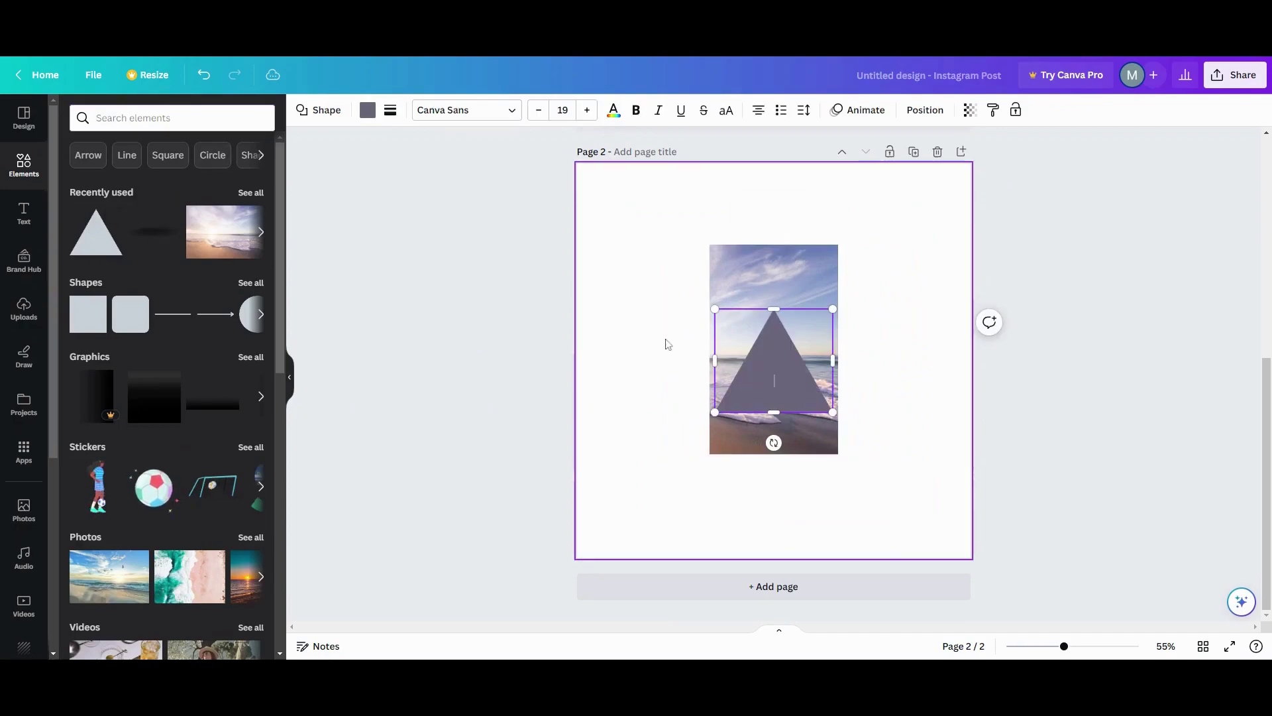
pyautogui.click(367, 117)
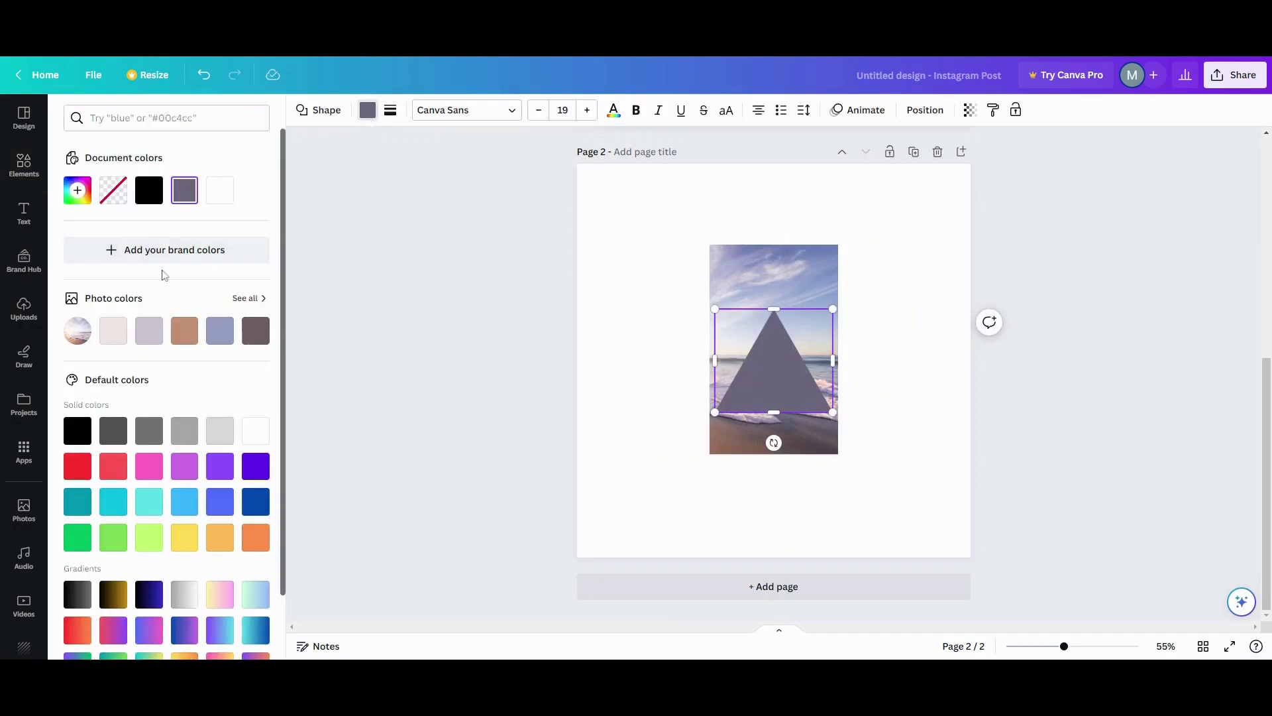
pyautogui.click(77, 432)
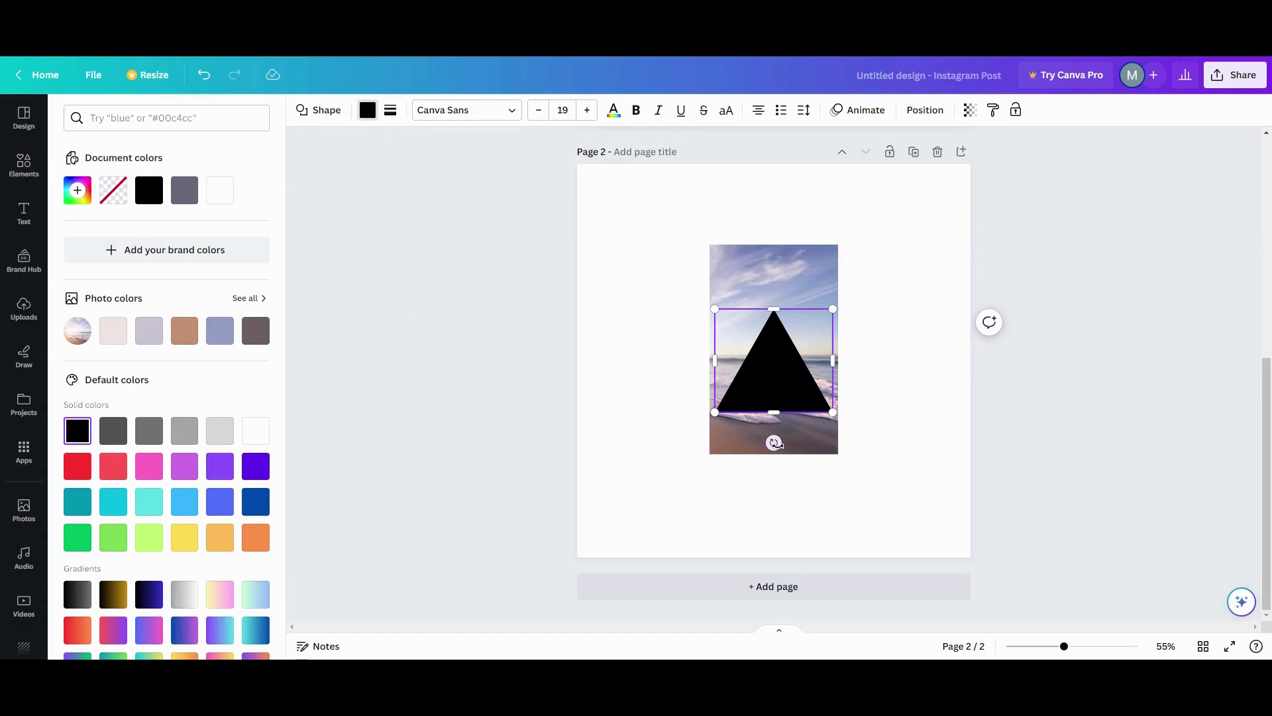
# Step: Rotate and stretch the black triangle into a long wedge that covers the beach photo's top edge at a slant, with its tip at the upper-right corner
pyautogui.moveTo(773, 443); pyautogui.dragTo(690, 377)
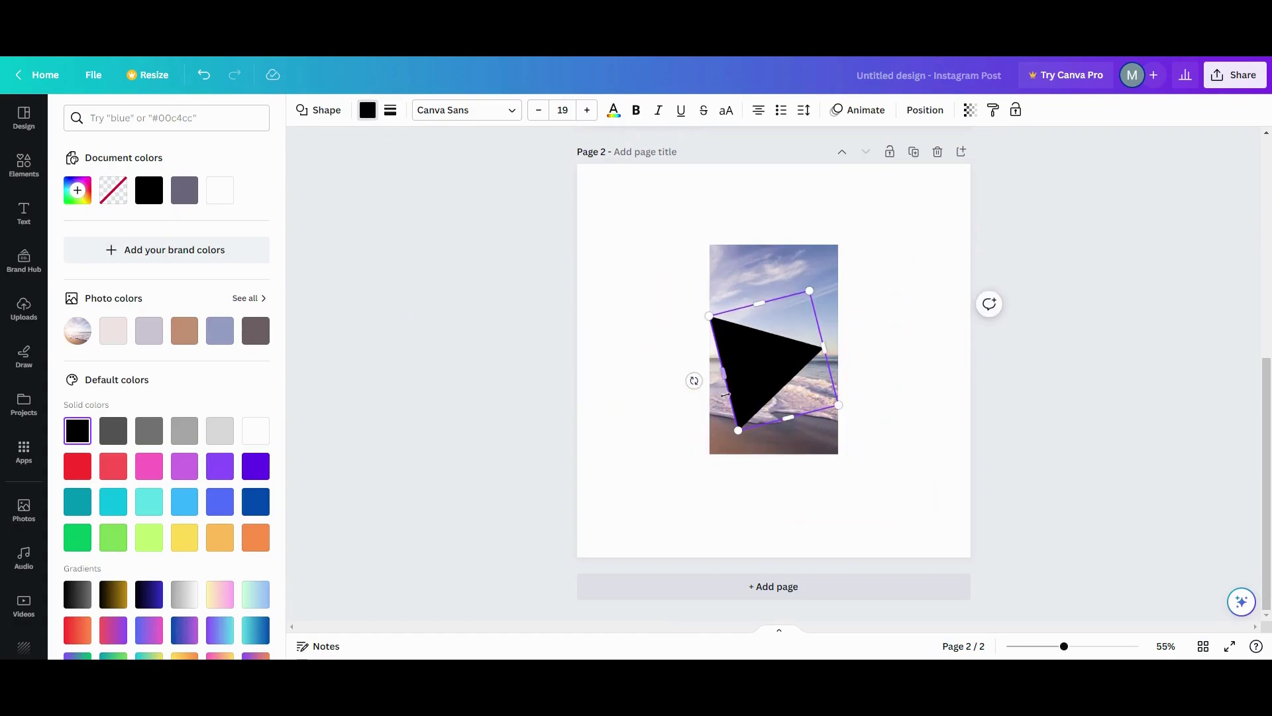
pyautogui.click(721, 384)
pyautogui.click(731, 382)
pyautogui.moveTo(726, 376); pyautogui.dragTo(491, 332)
pyautogui.moveTo(623, 304)
pyautogui.mouseDown()
pyautogui.moveTo(630, 287)
pyautogui.moveTo(629, 298)
pyautogui.mouseUp()
pyautogui.moveTo(658, 230); pyautogui.dragTo(656, 216)
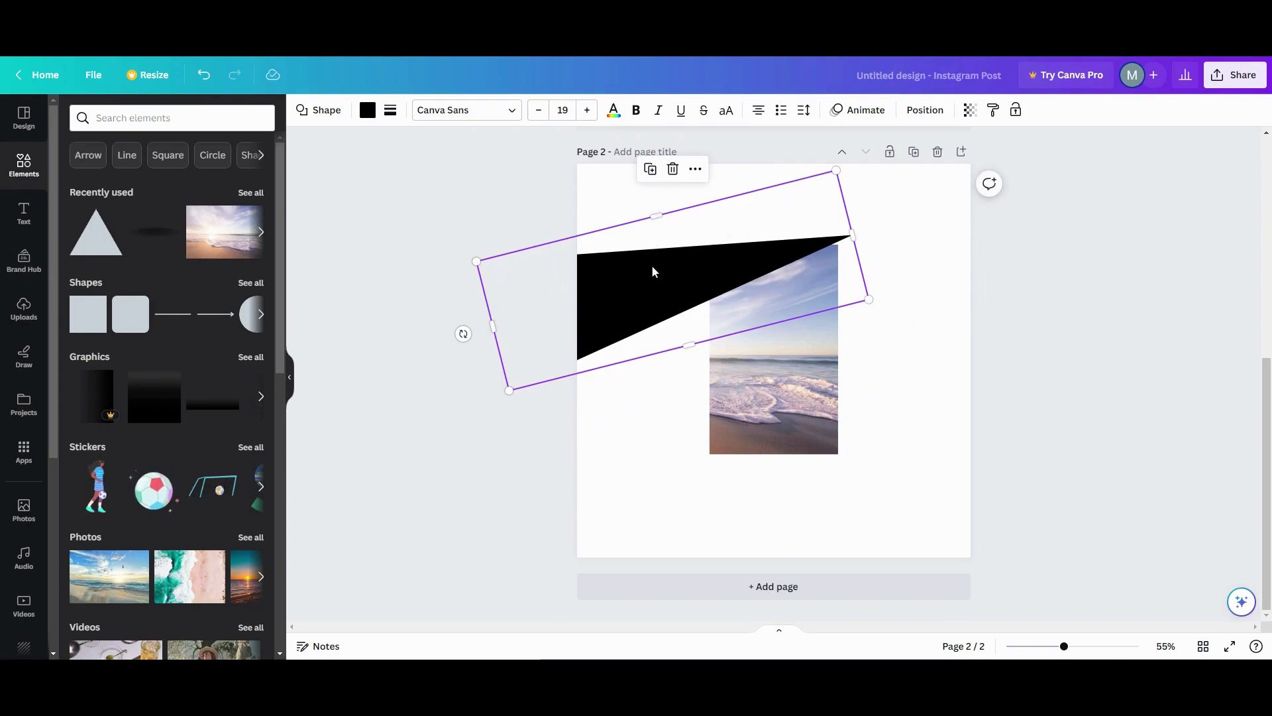
pyautogui.moveTo(653, 272); pyautogui.dragTo(650, 275)
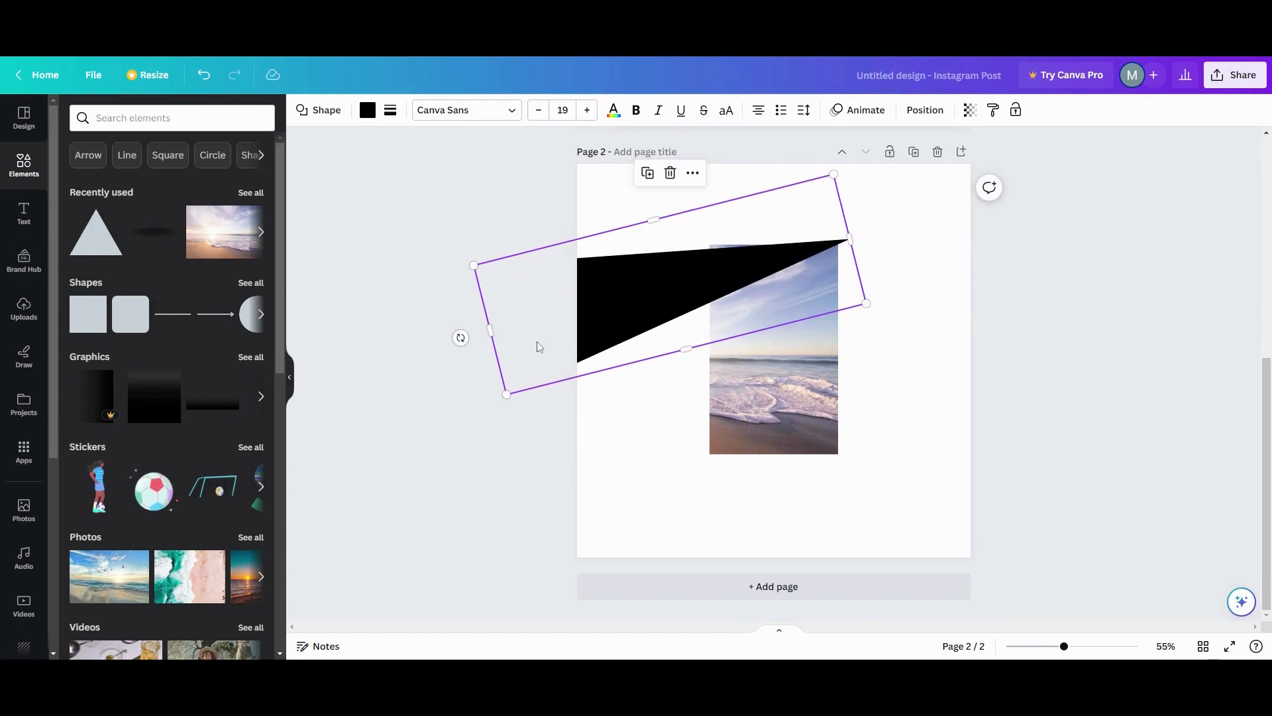
pyautogui.moveTo(469, 344); pyautogui.dragTo(463, 317)
pyautogui.moveTo(634, 308); pyautogui.dragTo(652, 292)
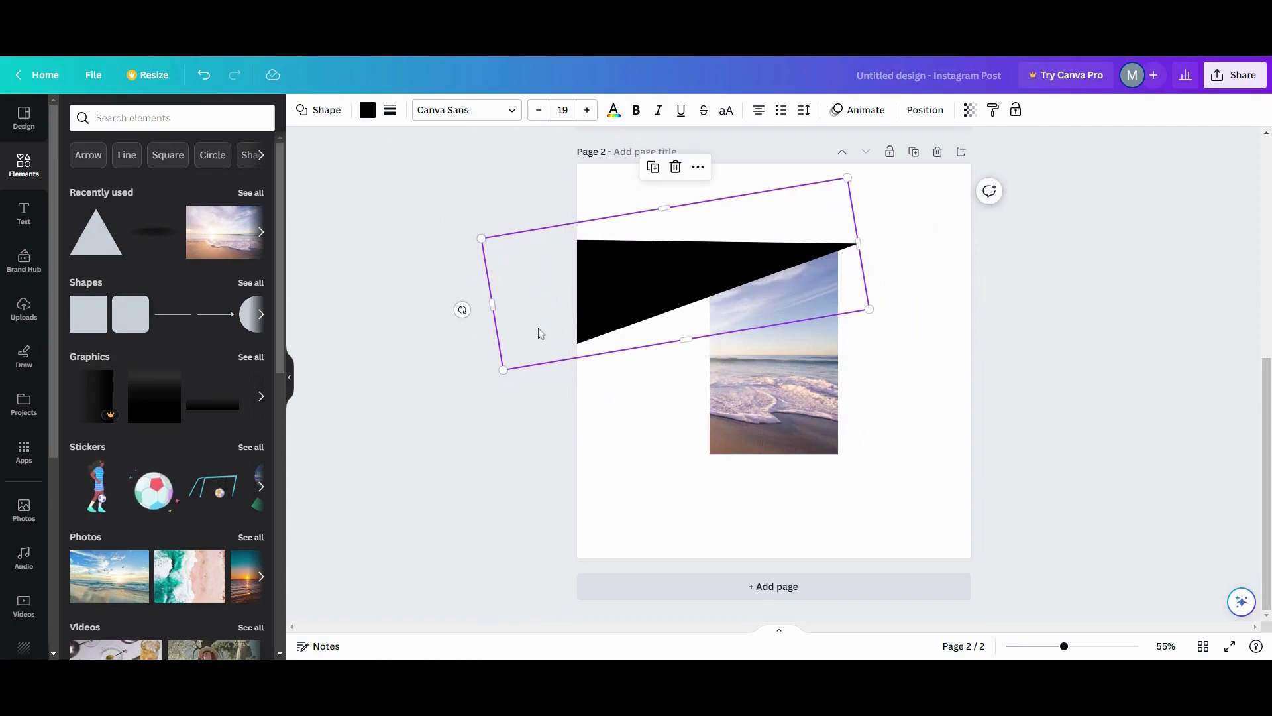
# Step: Duplicate the black wedge, move the copy over the lower part of the photo and turn its wide end to the right
pyautogui.click(653, 168)
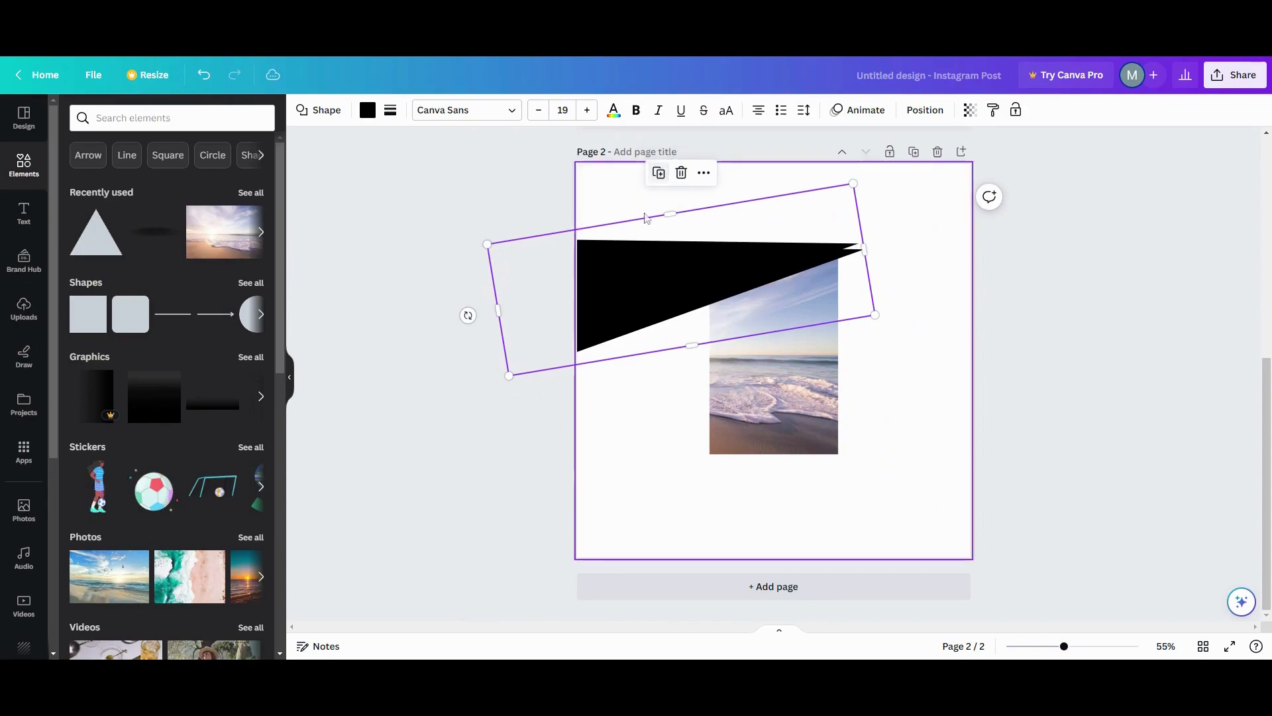
pyautogui.moveTo(635, 309); pyautogui.dragTo(638, 431)
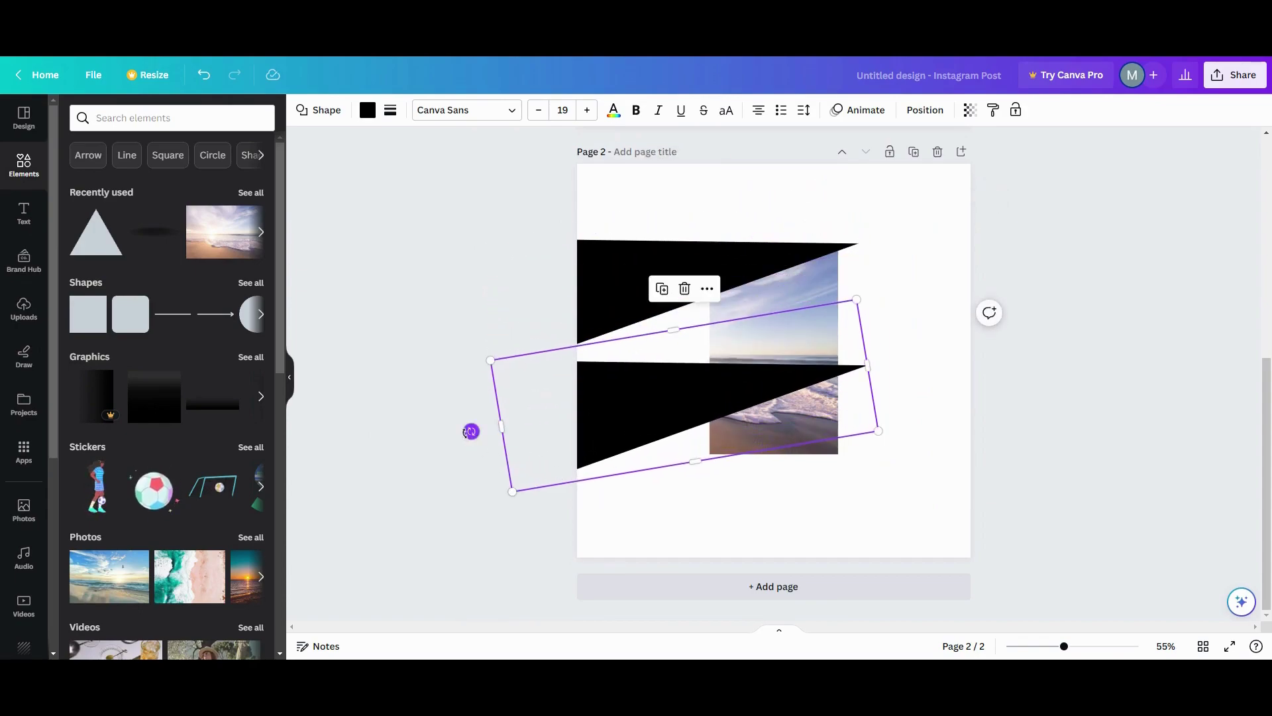
pyautogui.moveTo(471, 432); pyautogui.dragTo(900, 408)
pyautogui.moveTo(827, 437); pyautogui.dragTo(839, 474)
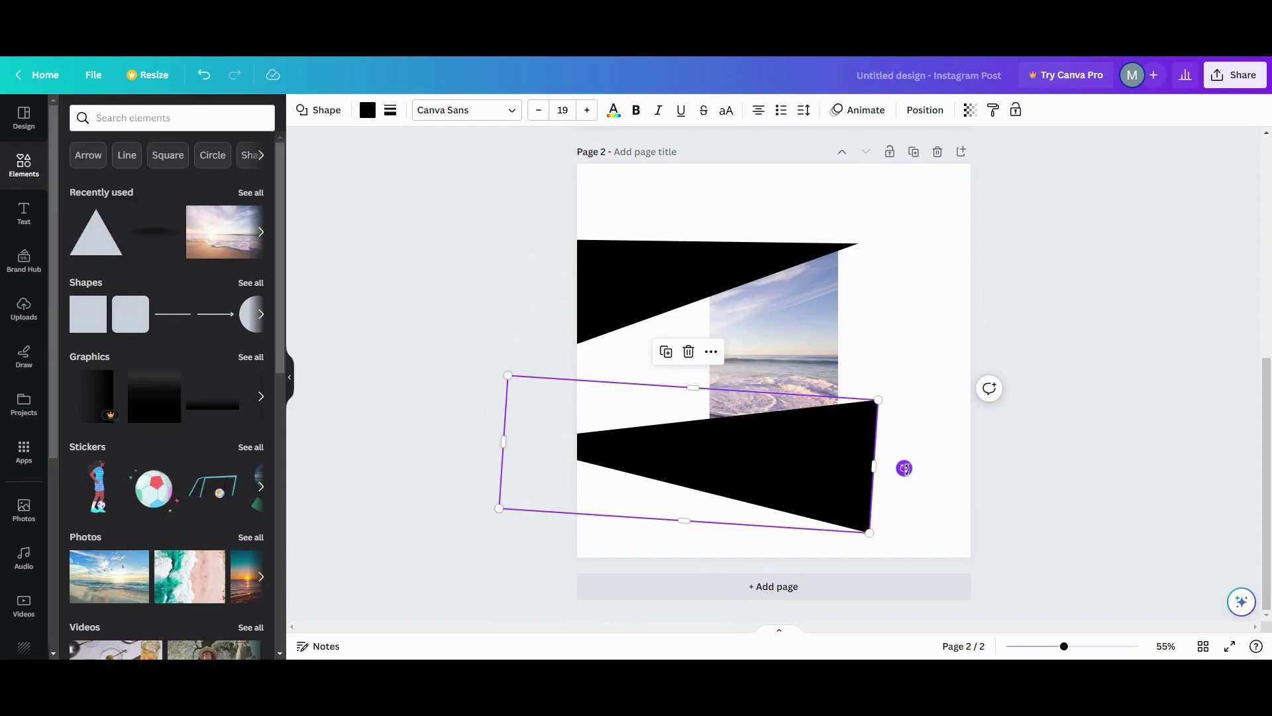
pyautogui.moveTo(904, 468); pyautogui.dragTo(860, 528)
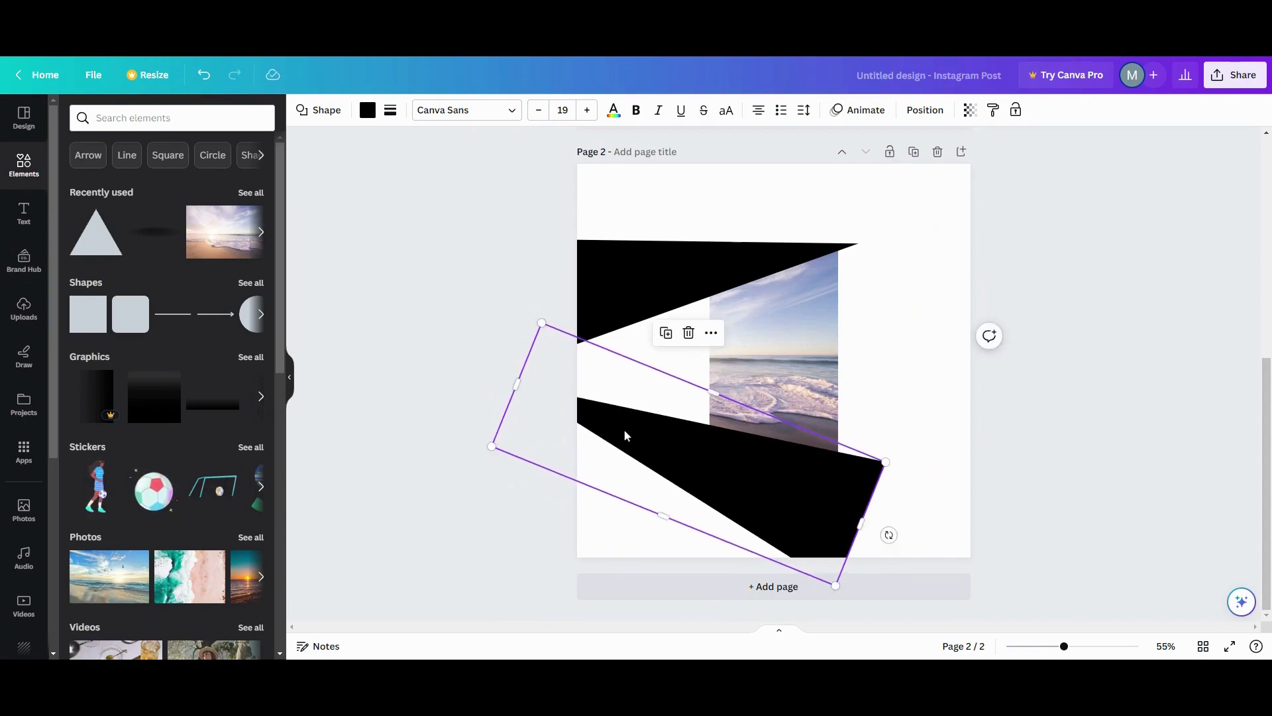
# Step: Fine-tune the copied wedge's size, angle and position so it cuts the photo's bottom edge at a slight downward slant to the right
pyautogui.moveTo(714, 393); pyautogui.dragTo(722, 454)
pyautogui.moveTo(893, 519); pyautogui.dragTo(903, 497)
pyautogui.moveTo(836, 476); pyautogui.dragTo(824, 500)
pyautogui.click(903, 525)
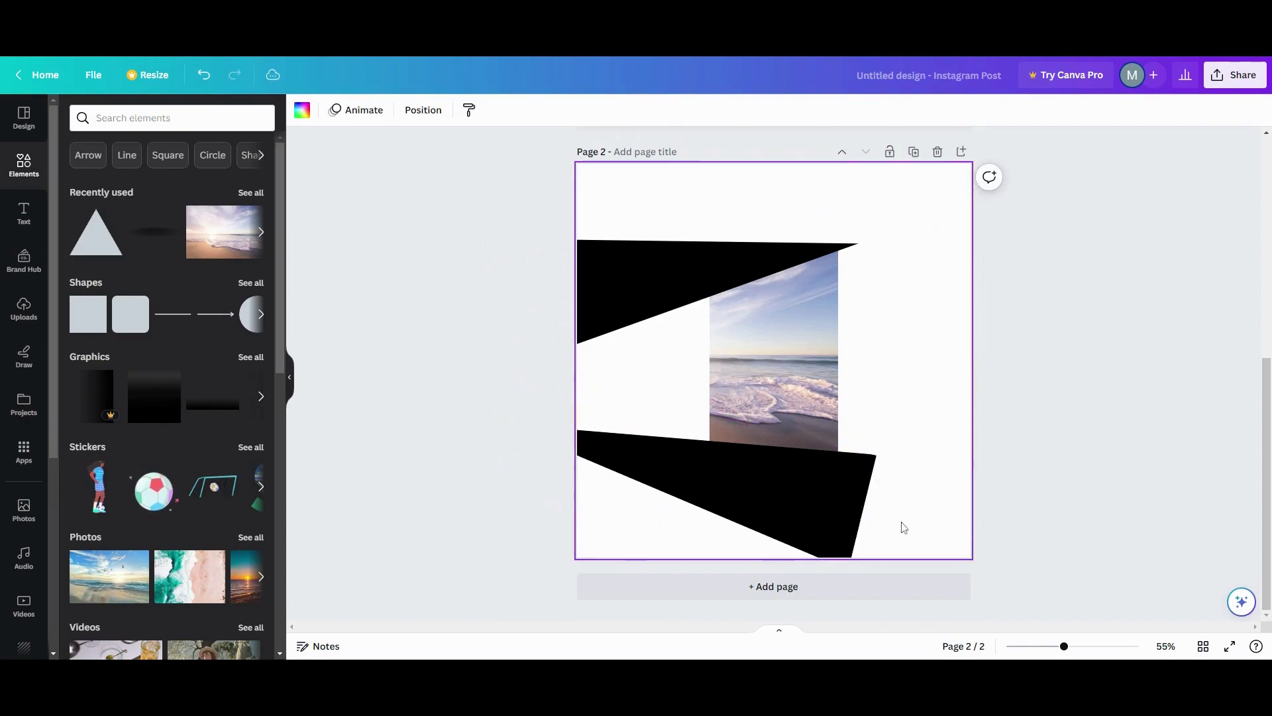
pyautogui.click(854, 512)
pyautogui.moveTo(892, 519); pyautogui.dragTo(898, 519)
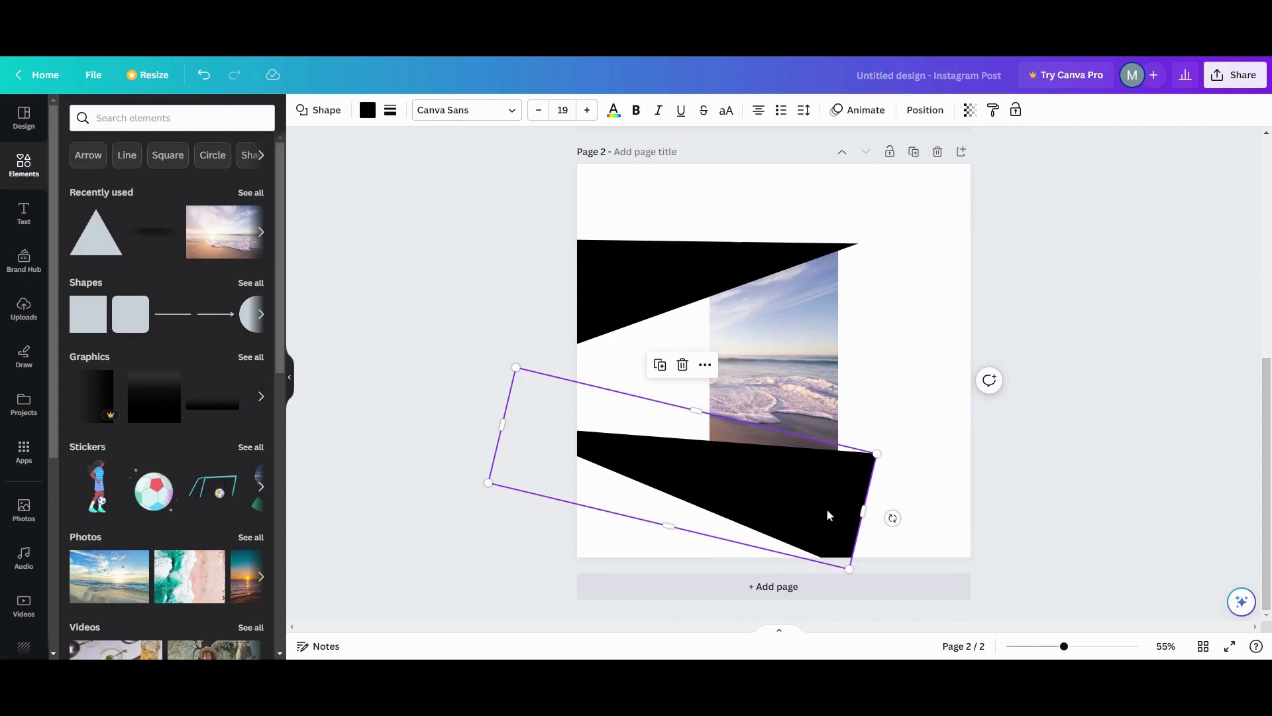
pyautogui.moveTo(797, 513); pyautogui.dragTo(798, 503)
pyautogui.moveTo(889, 511); pyautogui.dragTo(895, 521)
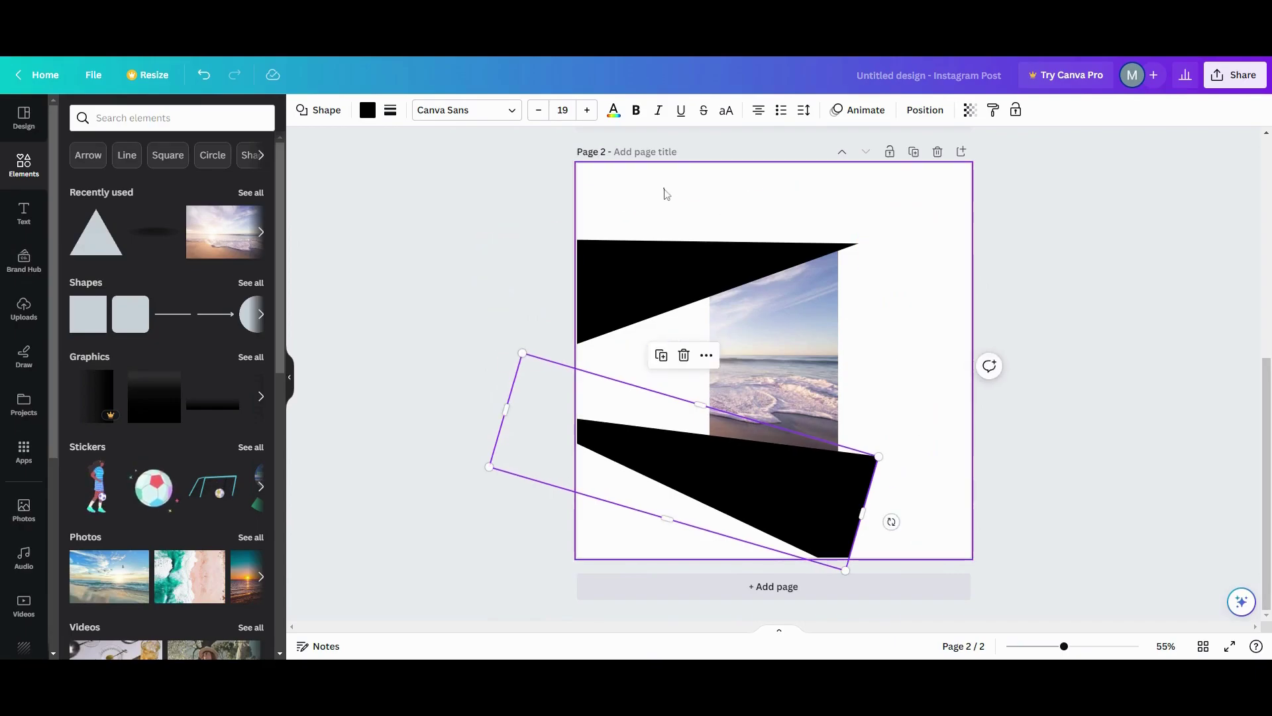
# Step: Set the background of page 2 to solid black
pyautogui.click(665, 193)
pyautogui.click(302, 110)
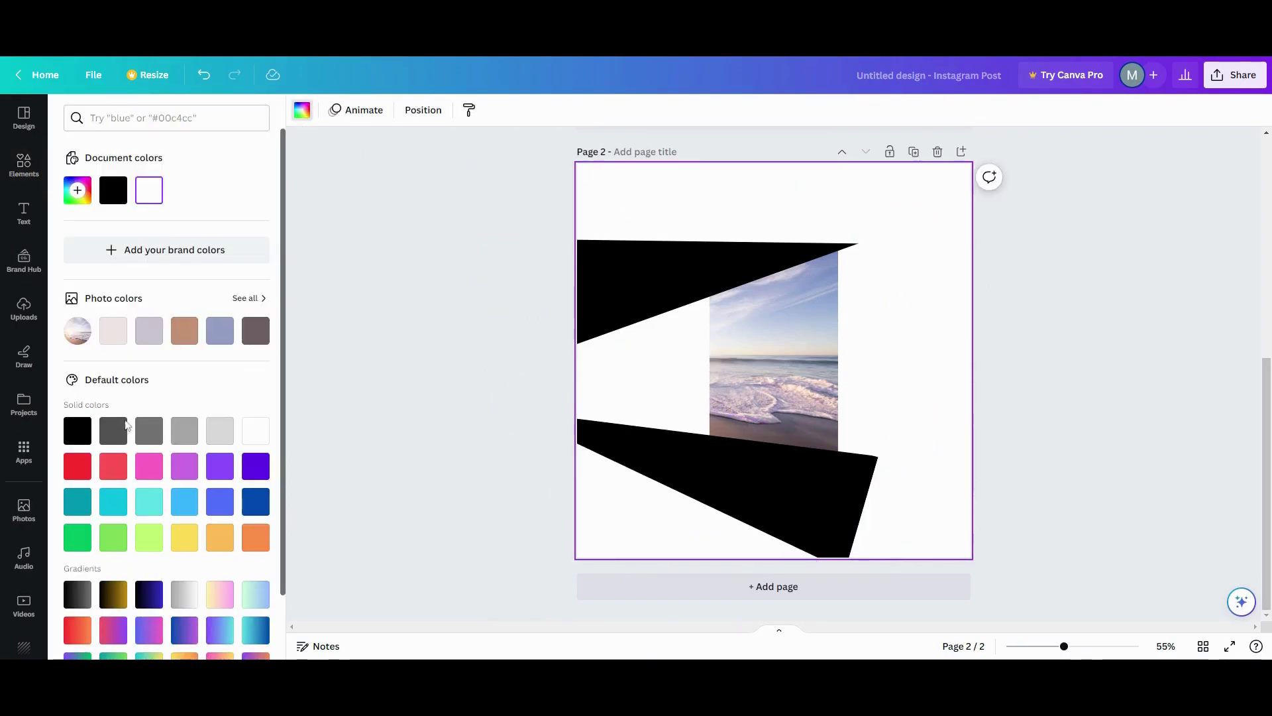
pyautogui.click(77, 430)
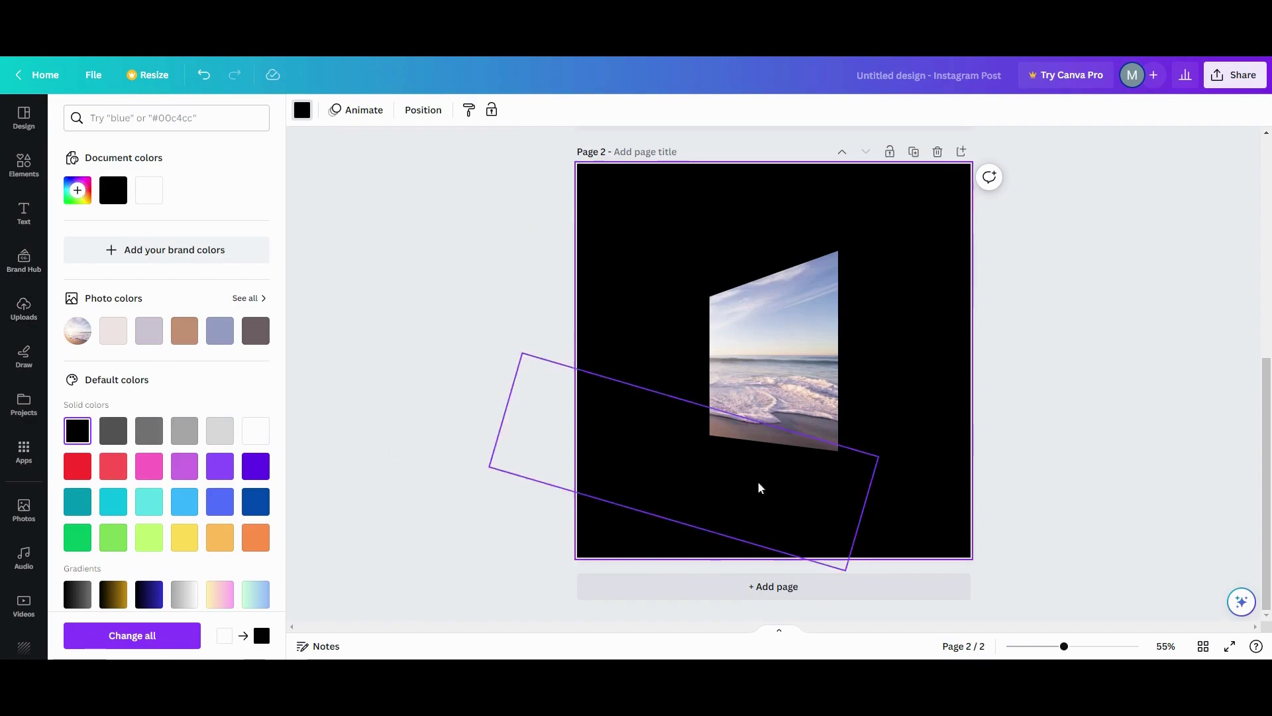
# Step: Add a third page and place the uploaded slanted beach image on its right-hand side
pyautogui.click(784, 576)
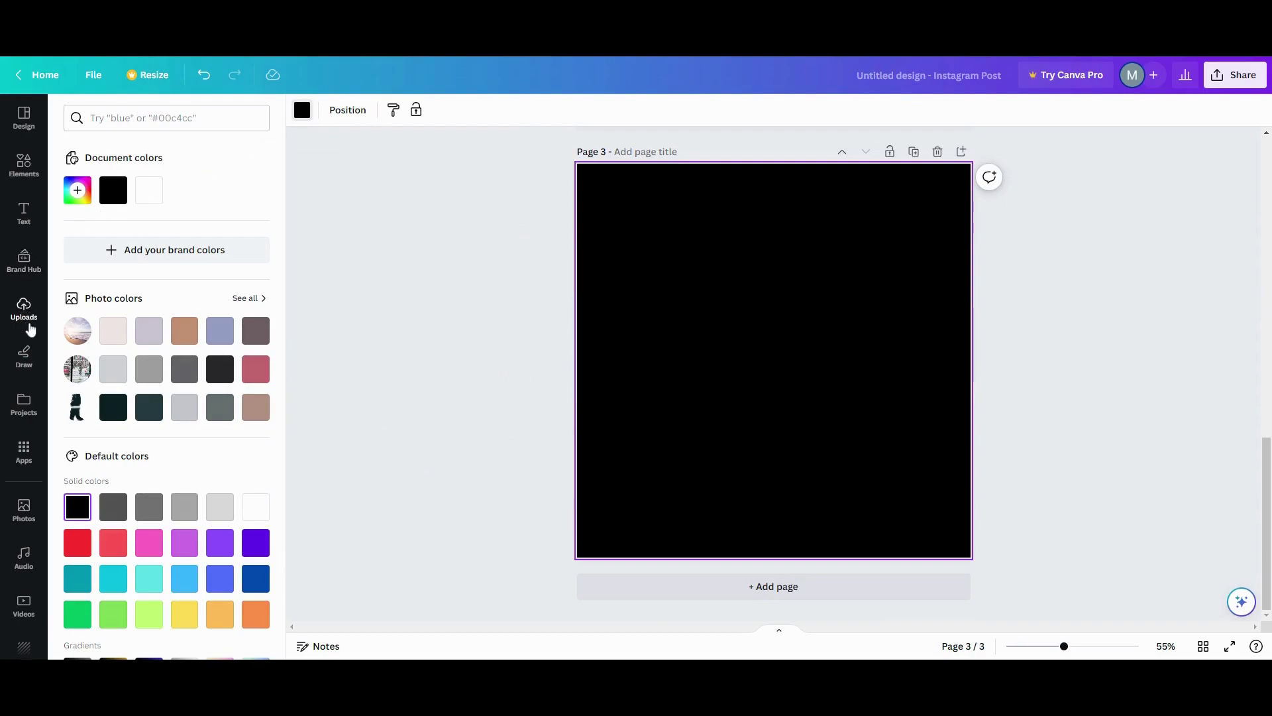
pyautogui.scroll(-1, 28, 341)
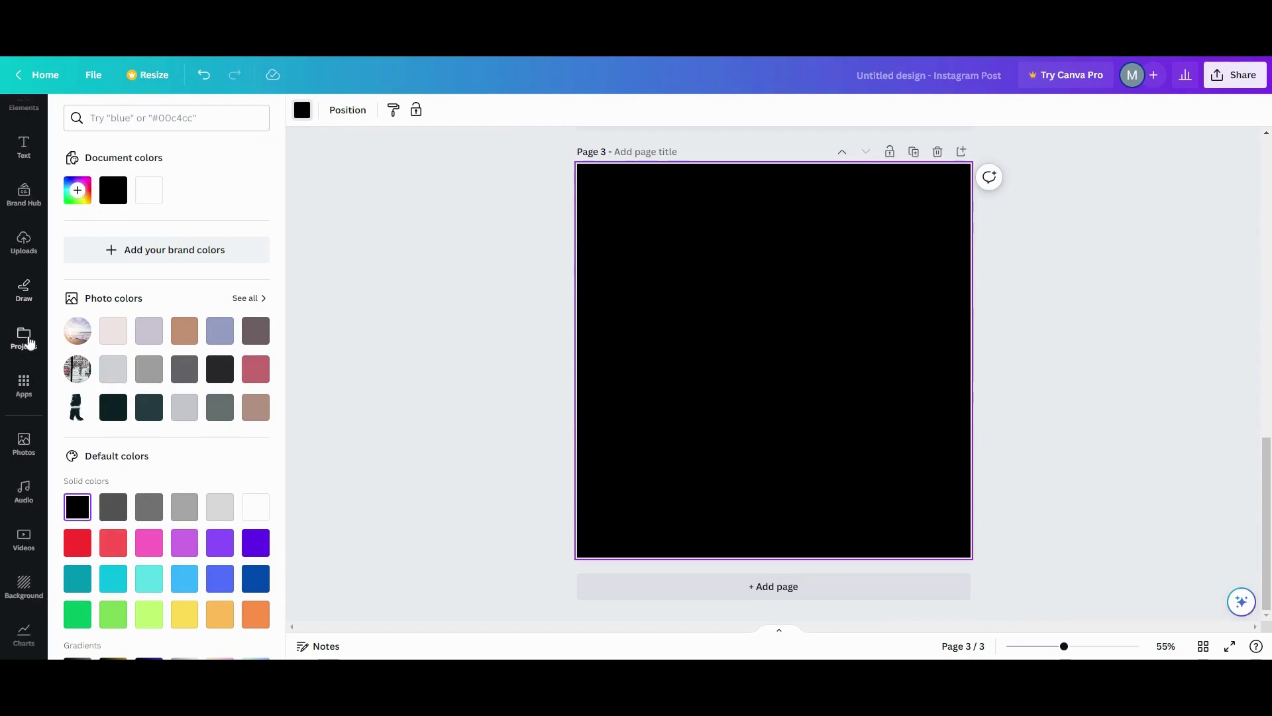
pyautogui.click(24, 244)
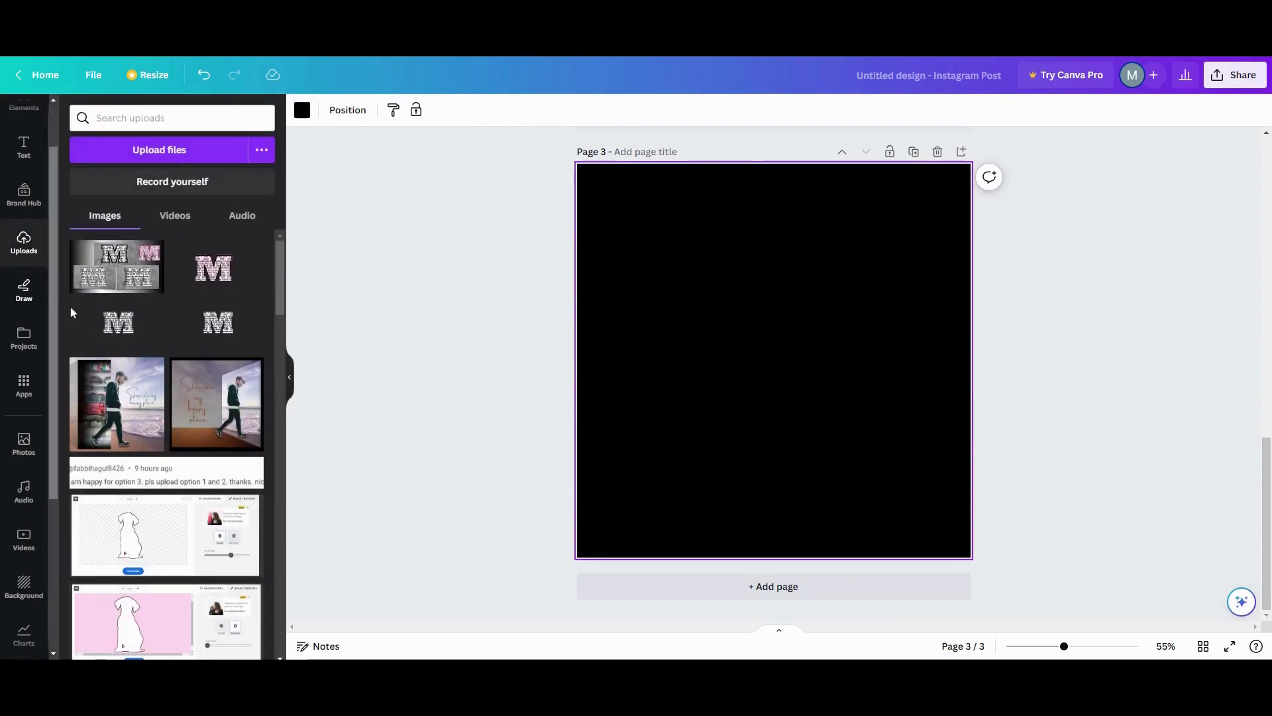
pyautogui.scroll(-2, 99, 319)
pyautogui.scroll(-10, 119, 324)
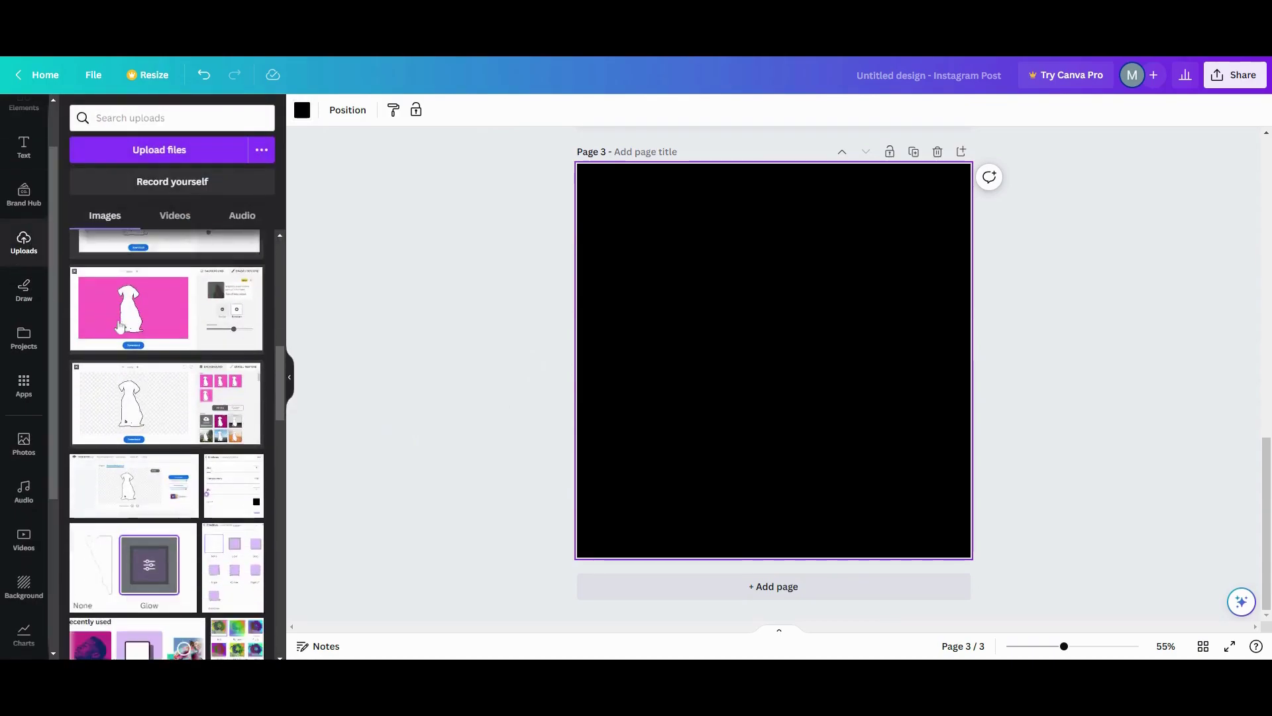
pyautogui.scroll(-10, 119, 324)
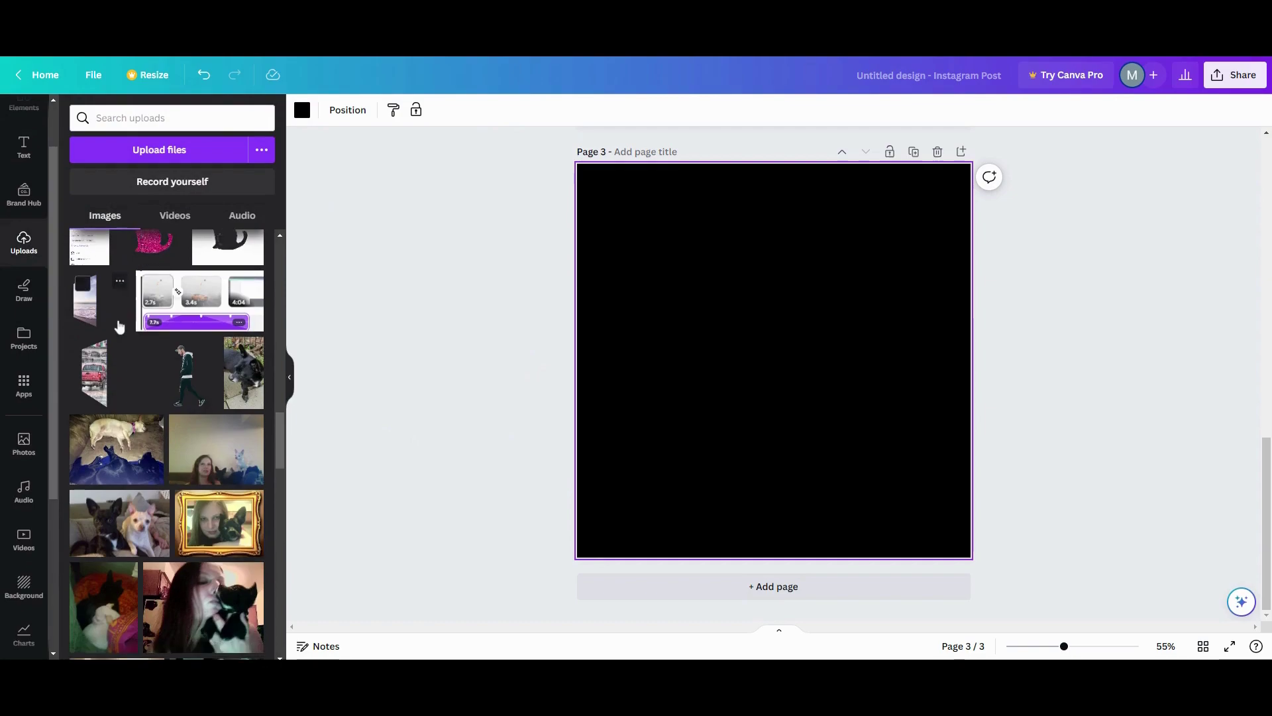
pyautogui.click(95, 322)
pyautogui.moveTo(774, 387); pyautogui.dragTo(881, 375)
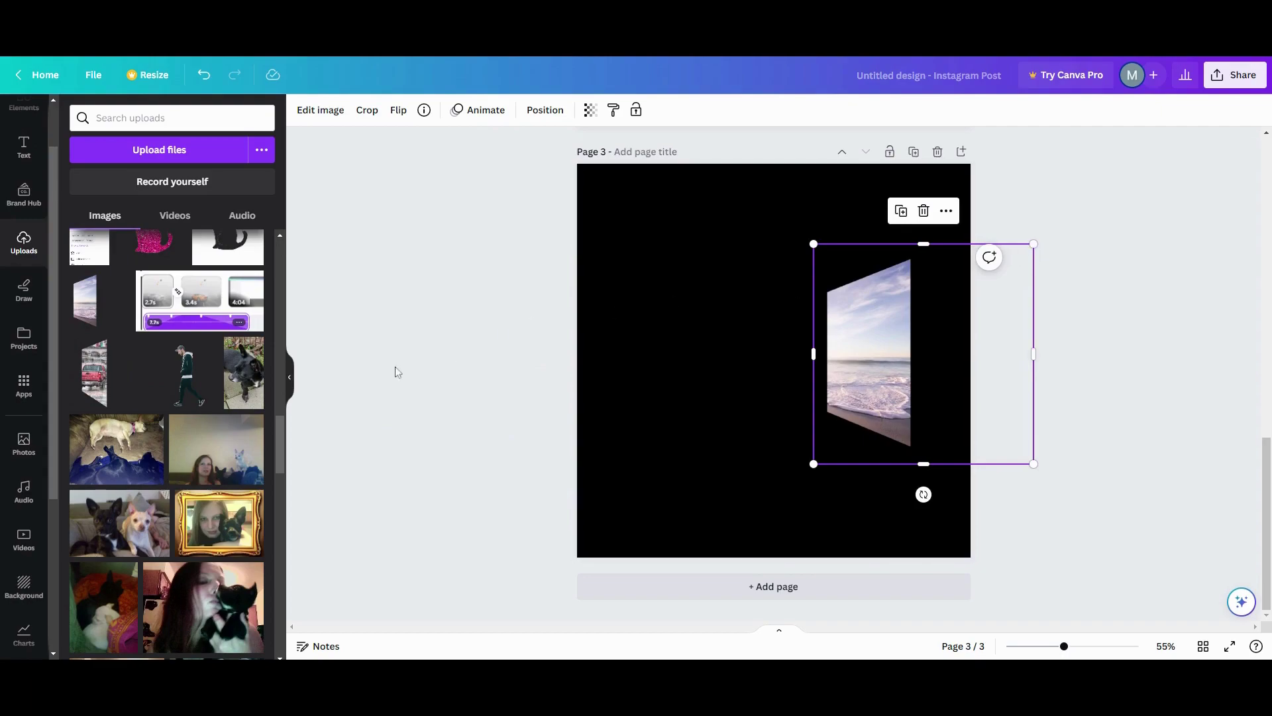
# Step: Insert the recently used beach sunset photo on page 3, crop it to the sand and enlarge it to span the page's bottom
pyautogui.scroll(6, 170, 434)
pyautogui.scroll(6, 170, 434)
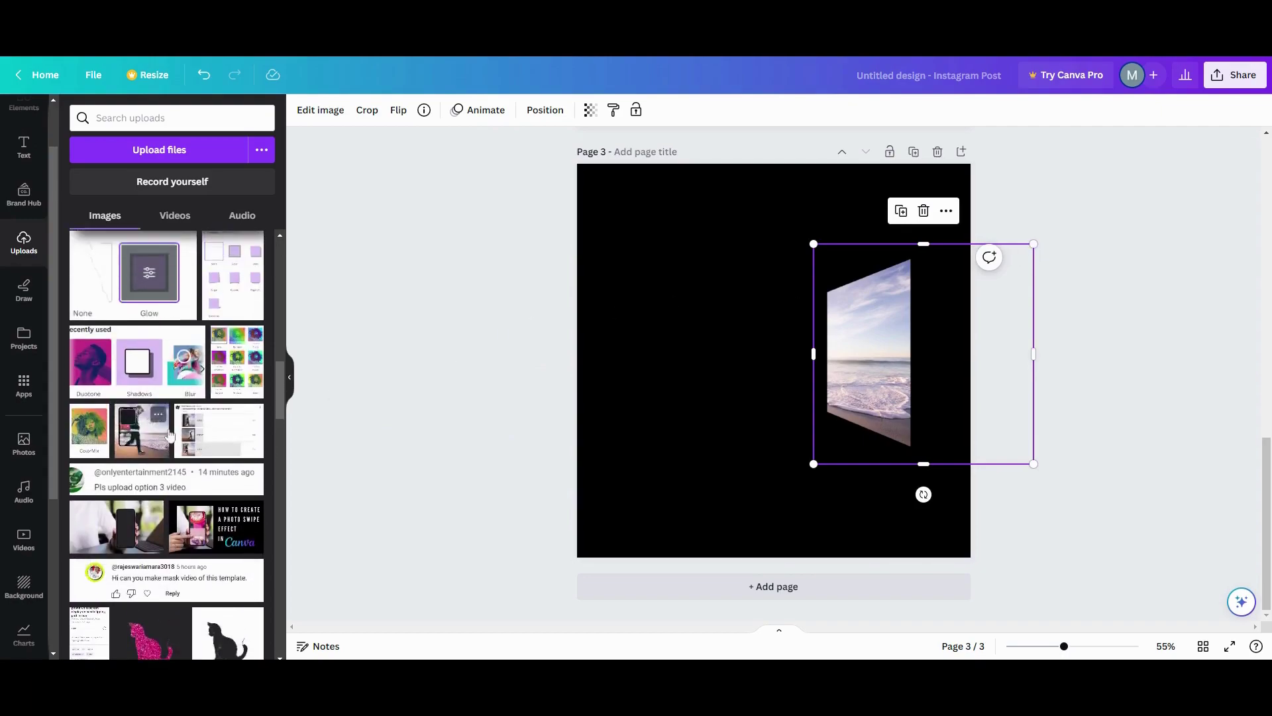
pyautogui.scroll(3, 170, 434)
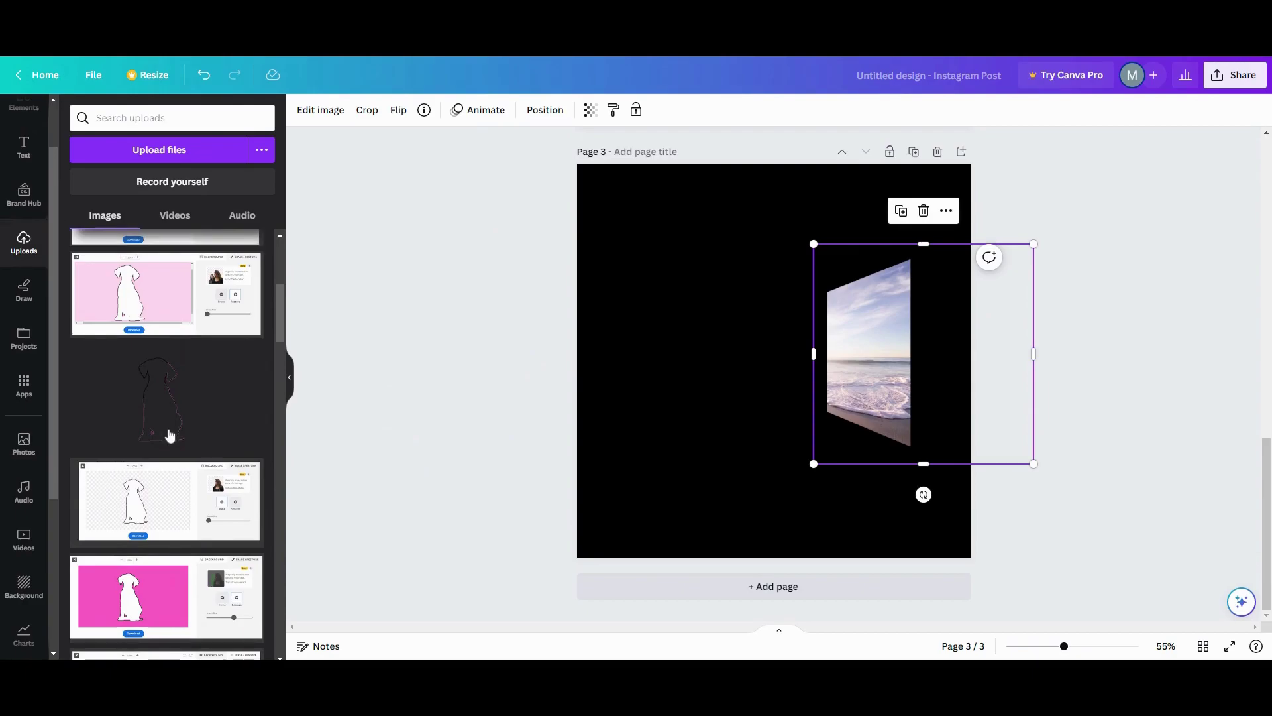
pyautogui.click(23, 443)
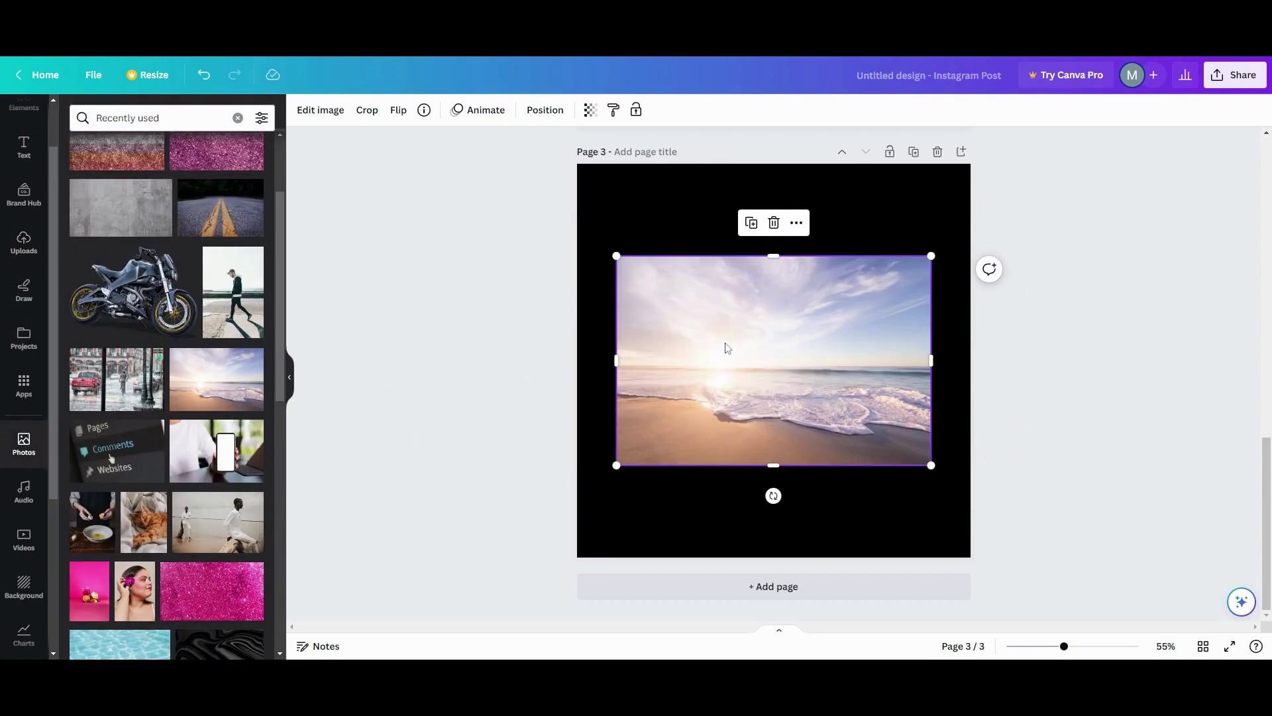
pyautogui.moveTo(773, 256); pyautogui.dragTo(734, 438)
pyautogui.moveTo(931, 465); pyautogui.dragTo(974, 521)
pyautogui.moveTo(617, 467); pyautogui.dragTo(538, 477)
pyautogui.moveTo(764, 475); pyautogui.dragTo(763, 564)
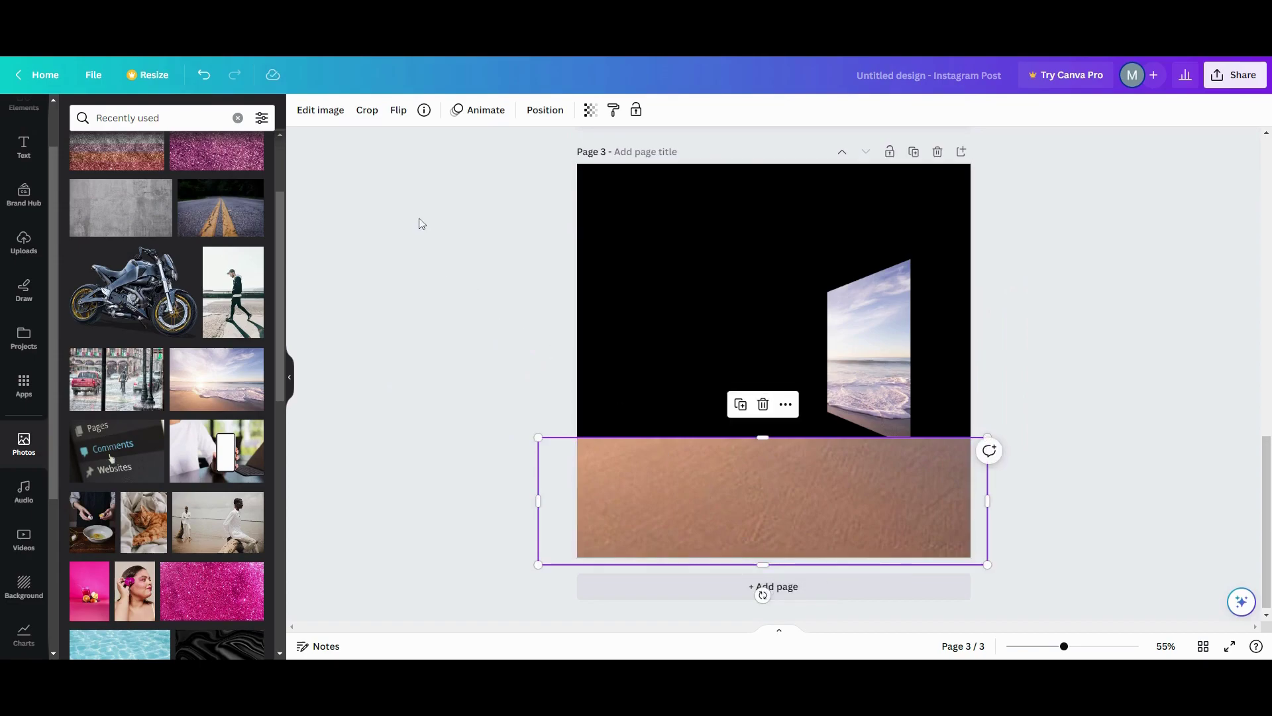
# Step: Darken the sand strip by setting its brightness to -45
pyautogui.click(306, 113)
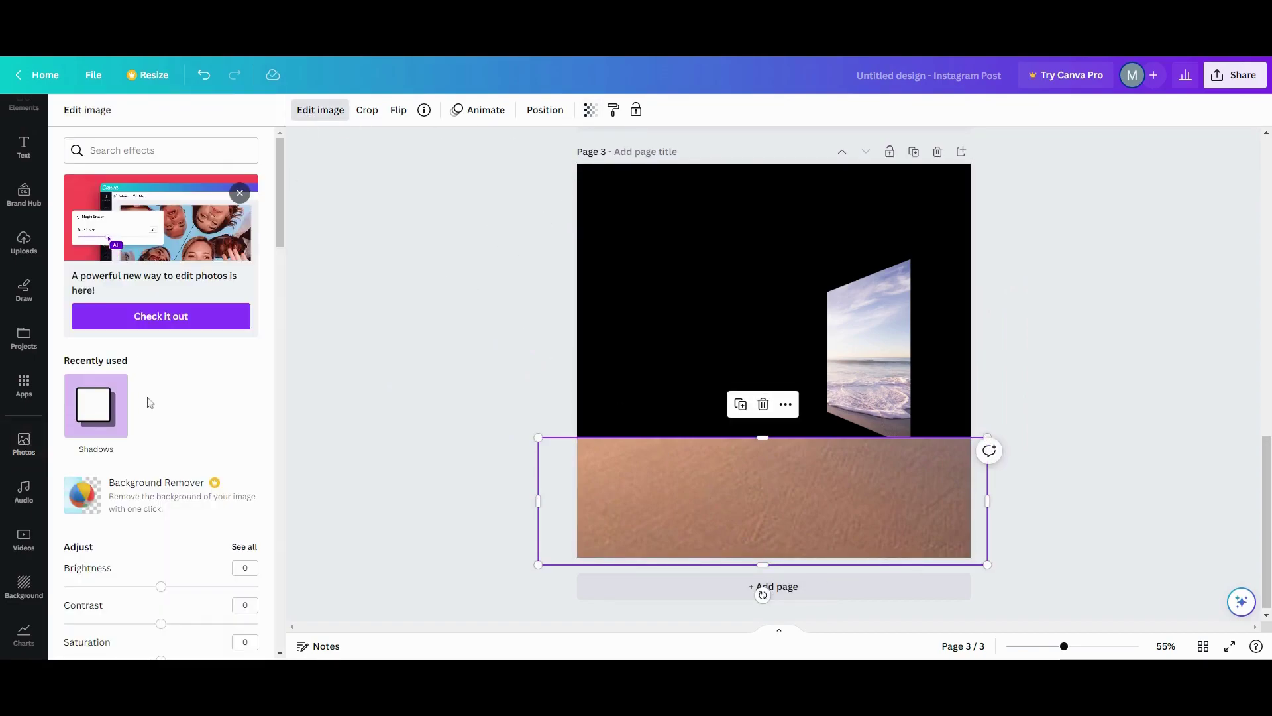
pyautogui.scroll(-1, 162, 489)
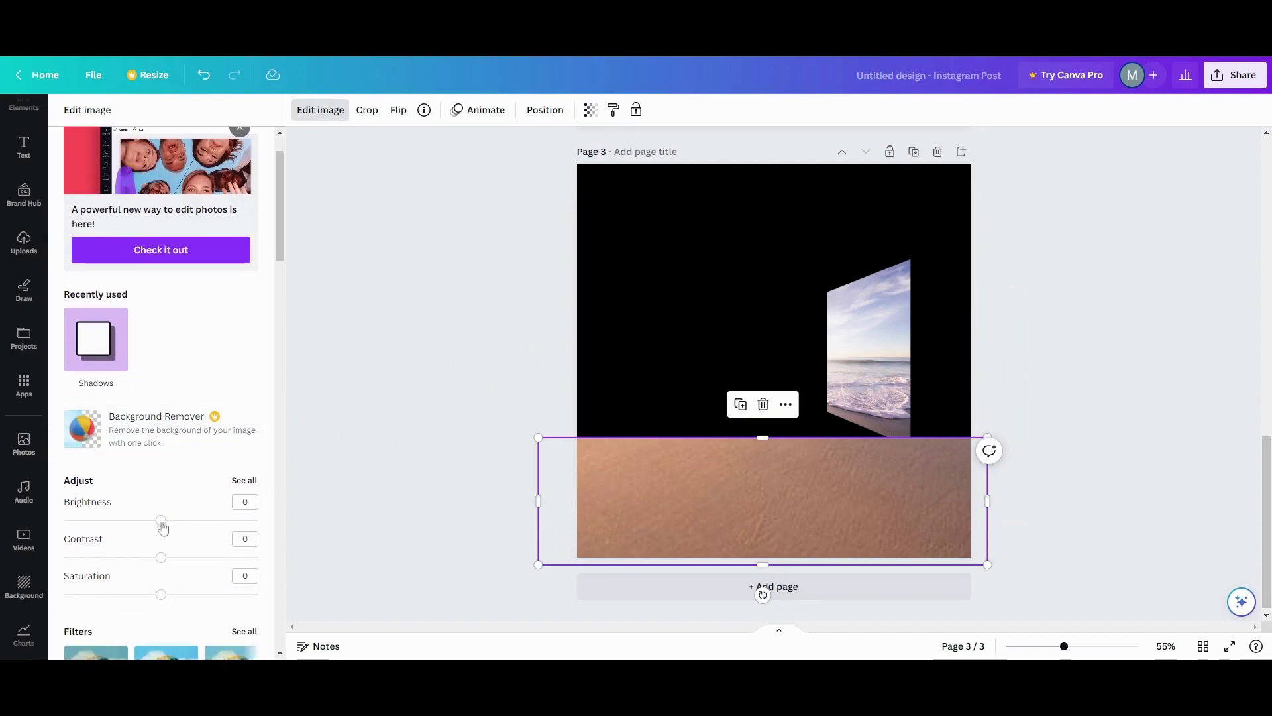
pyautogui.moveTo(157, 523); pyautogui.dragTo(120, 518)
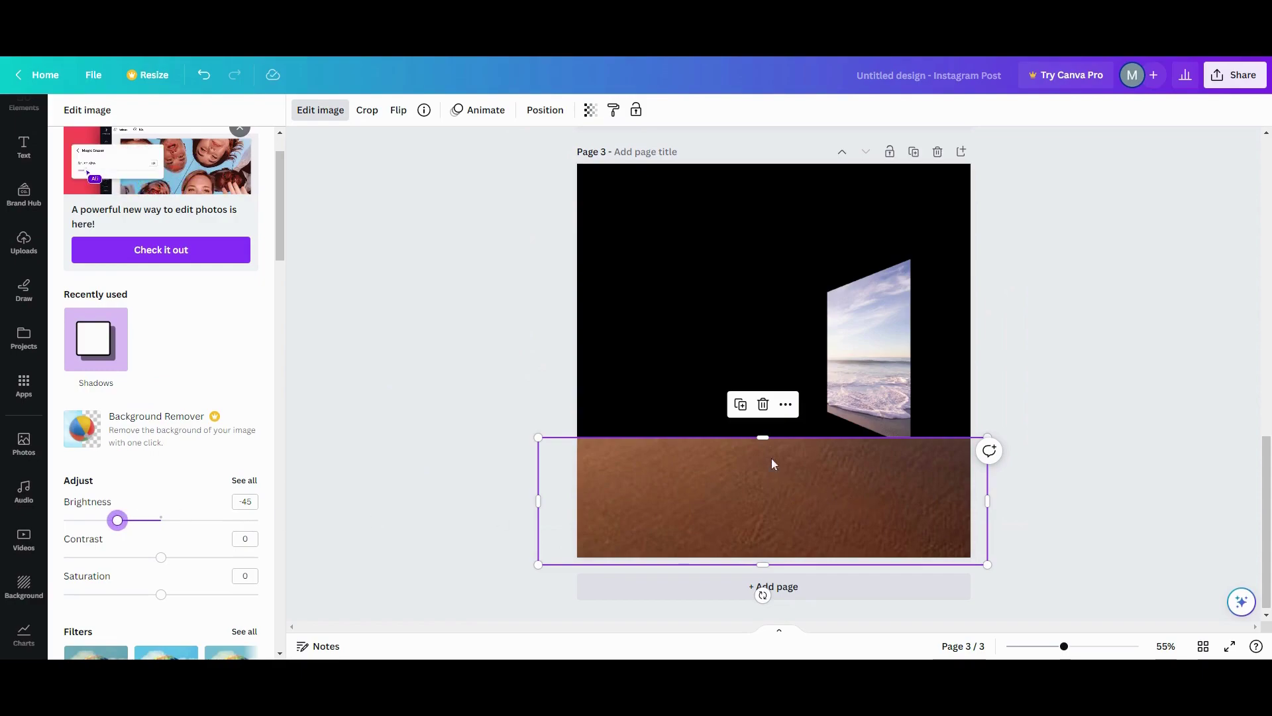
# Step: Duplicate the sand strip and re-crop the copy to show only sky, about 1234 × 926 px, covering the page's upper part
pyautogui.click(745, 408)
pyautogui.moveTo(744, 472); pyautogui.dragTo(732, 324)
pyautogui.moveTo(746, 278); pyautogui.dragTo(754, 191)
pyautogui.moveTo(746, 407); pyautogui.dragTo(698, 163)
pyautogui.moveTo(698, 515); pyautogui.dragTo(821, 495)
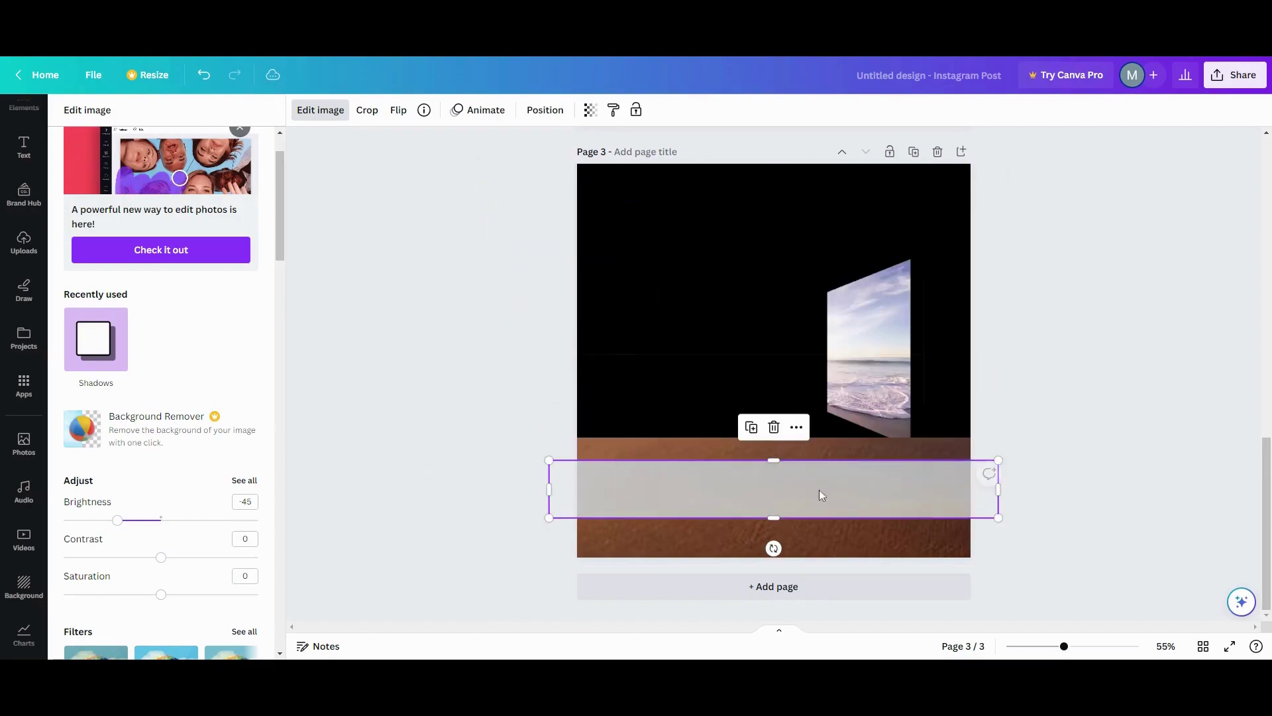
pyautogui.moveTo(776, 448); pyautogui.dragTo(781, 168)
pyautogui.moveTo(727, 338); pyautogui.dragTo(716, 309)
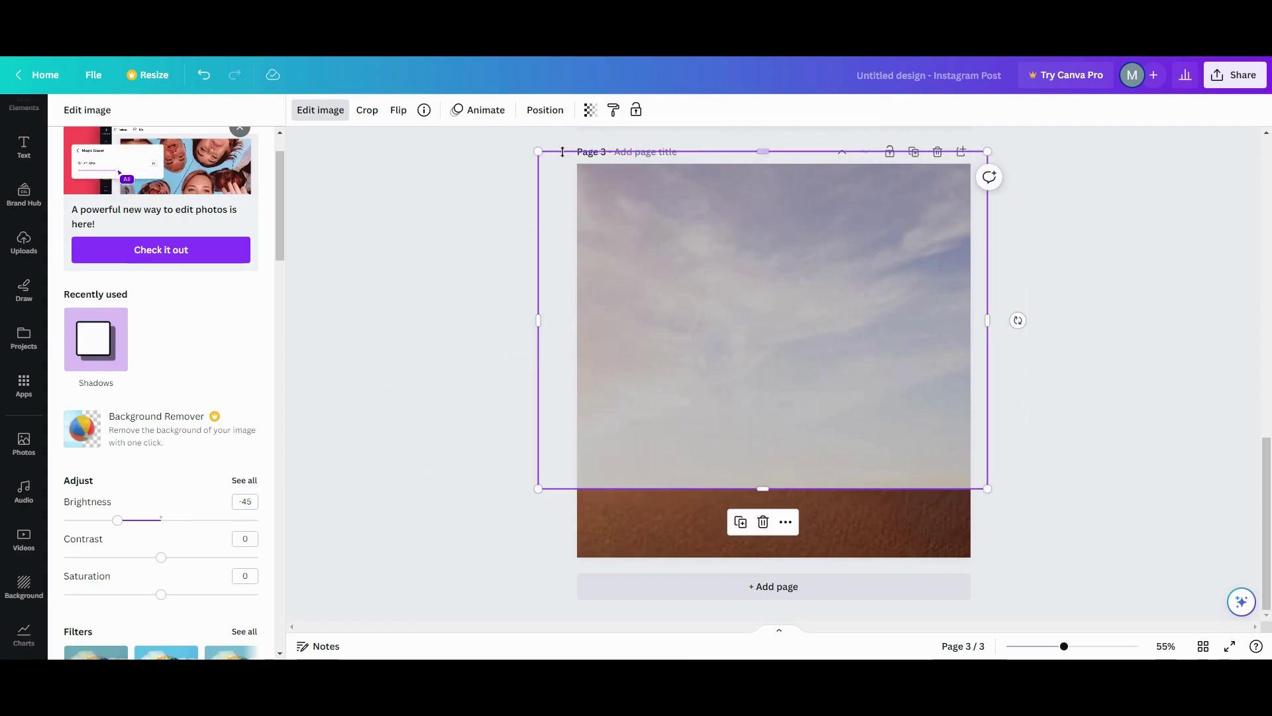
# Step: Move the sky image one layer down so that it sits behind the sand strip
pyautogui.click(545, 110)
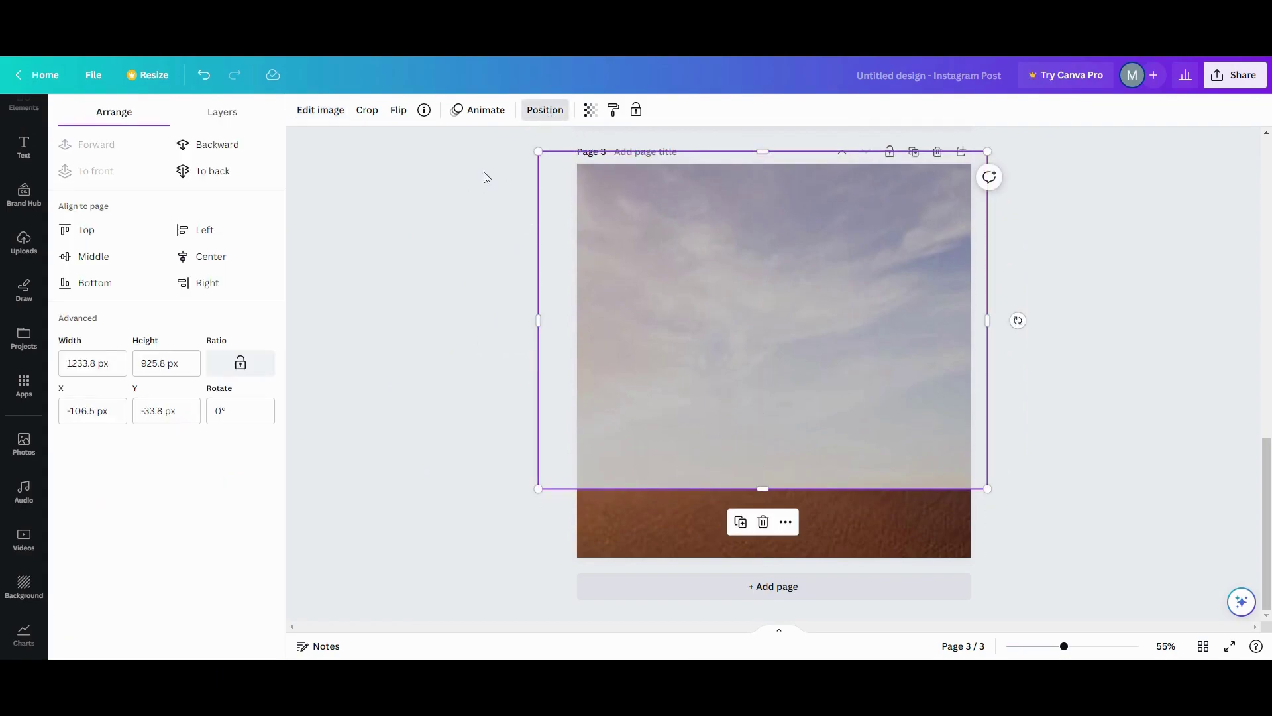
pyautogui.click(235, 111)
pyautogui.moveTo(191, 197); pyautogui.dragTo(192, 239)
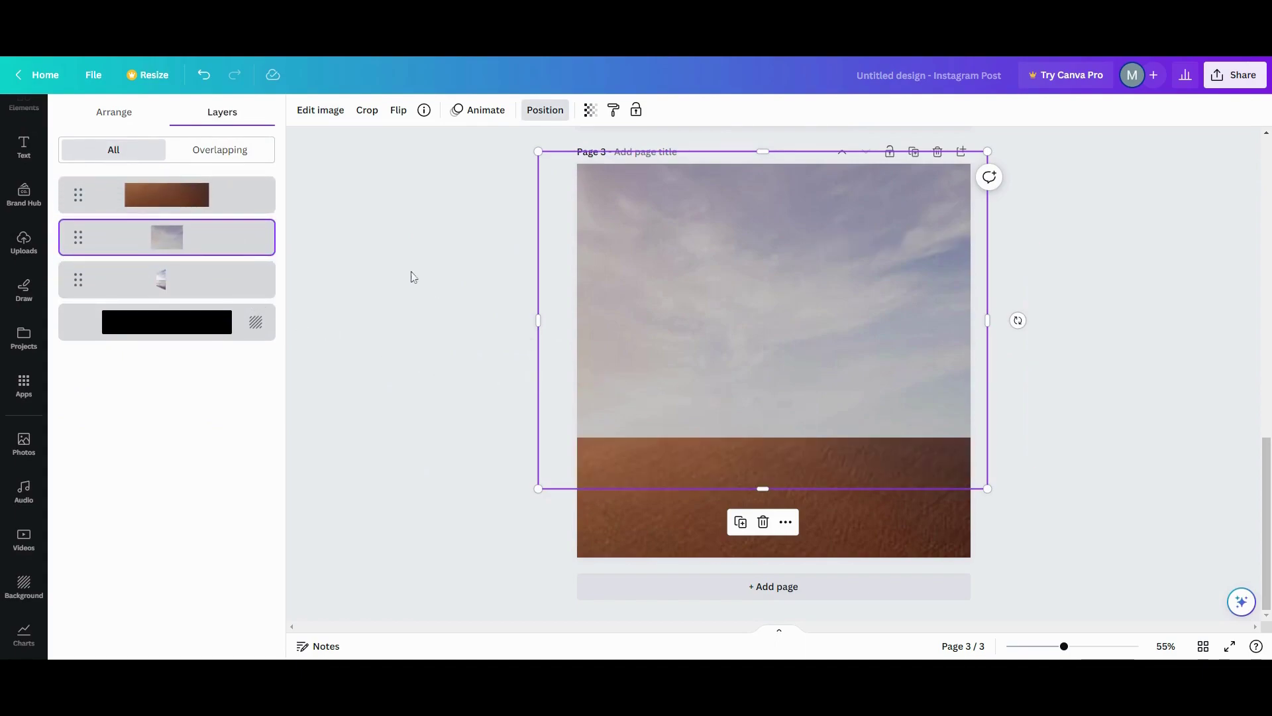
# Step: Bring the slanted beach doorway to the top of the layer order, enlarge it and shift it toward the page's right edge
pyautogui.moveTo(162, 281); pyautogui.dragTo(171, 188)
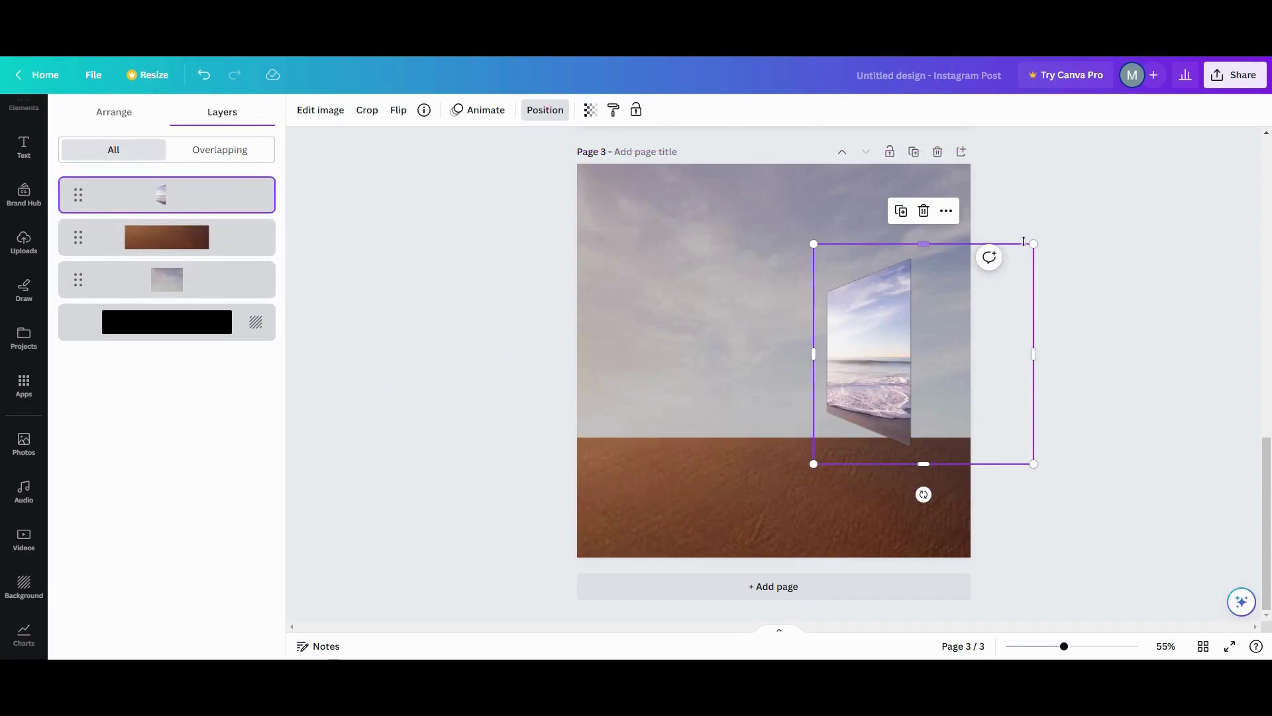
pyautogui.moveTo(1033, 245); pyautogui.dragTo(1084, 199)
pyautogui.moveTo(892, 342); pyautogui.dragTo(908, 379)
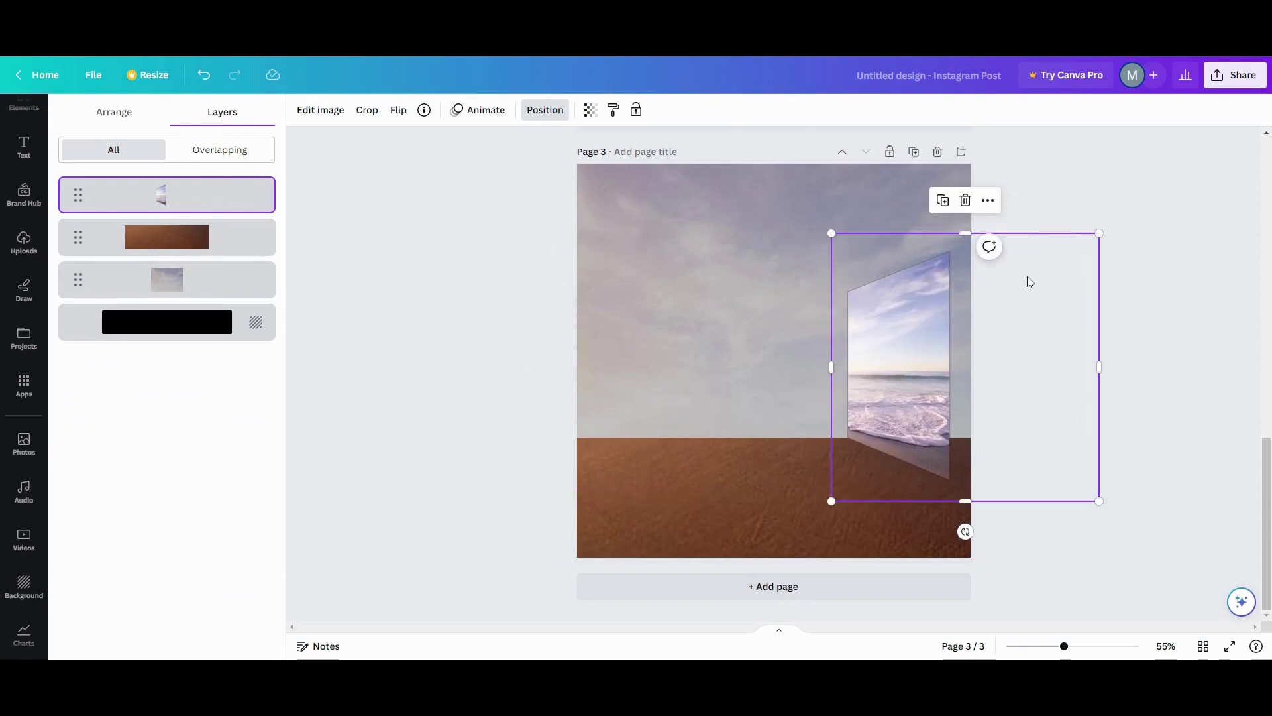
# Step: Crop the empty margin beside the beach doorway's outer edge, then enlarge the doorway slightly and reposition it near the page's right edge
pyautogui.moveTo(1099, 364); pyautogui.dragTo(988, 368)
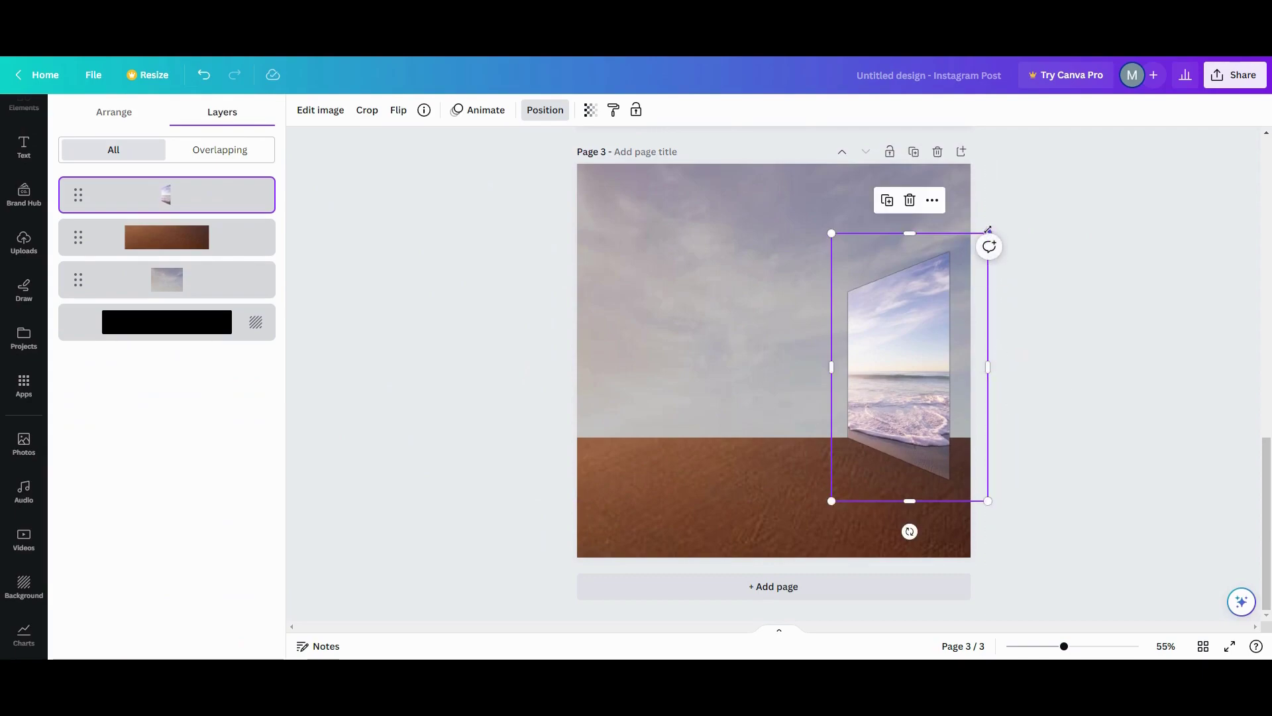
pyautogui.moveTo(988, 230); pyautogui.dragTo(1007, 196)
pyautogui.moveTo(925, 316); pyautogui.dragTo(912, 324)
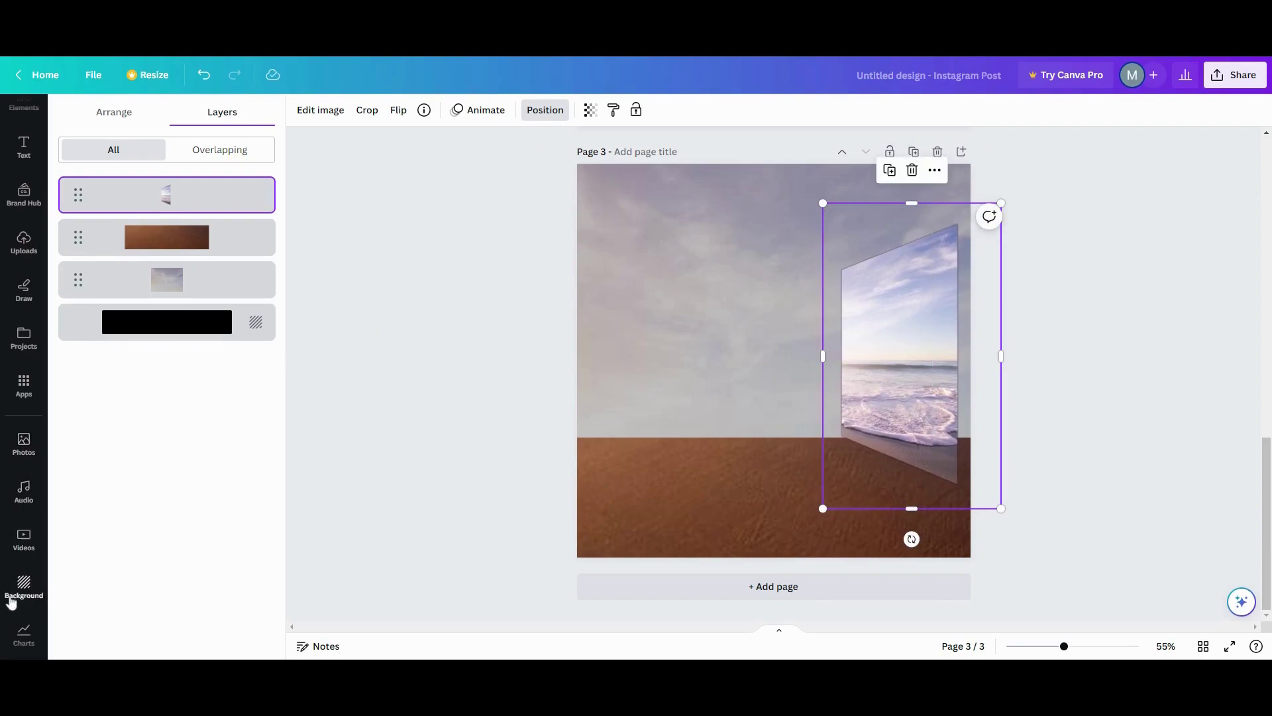
# Step: Insert the starred black gradient, rotate it upright and enlarge it to cover the height of the beach doorway's outer edge
pyautogui.scroll(-2, 24, 603)
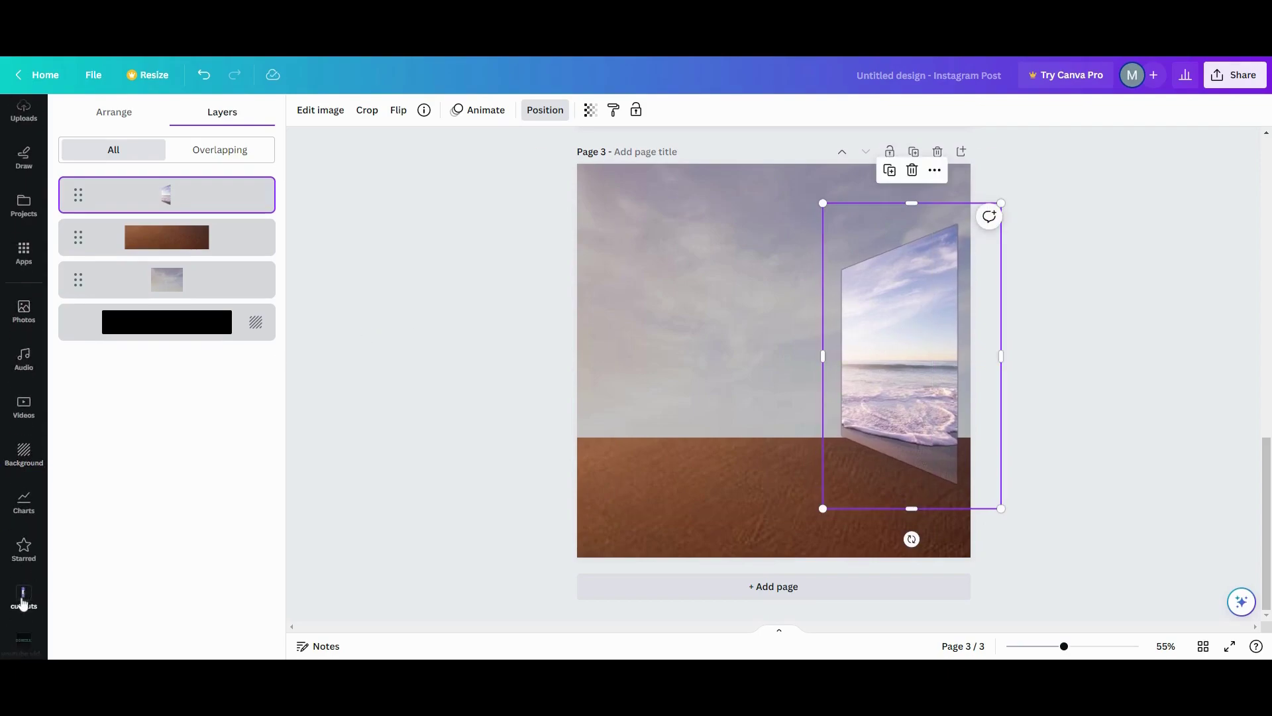
pyautogui.click(24, 558)
pyautogui.click(198, 191)
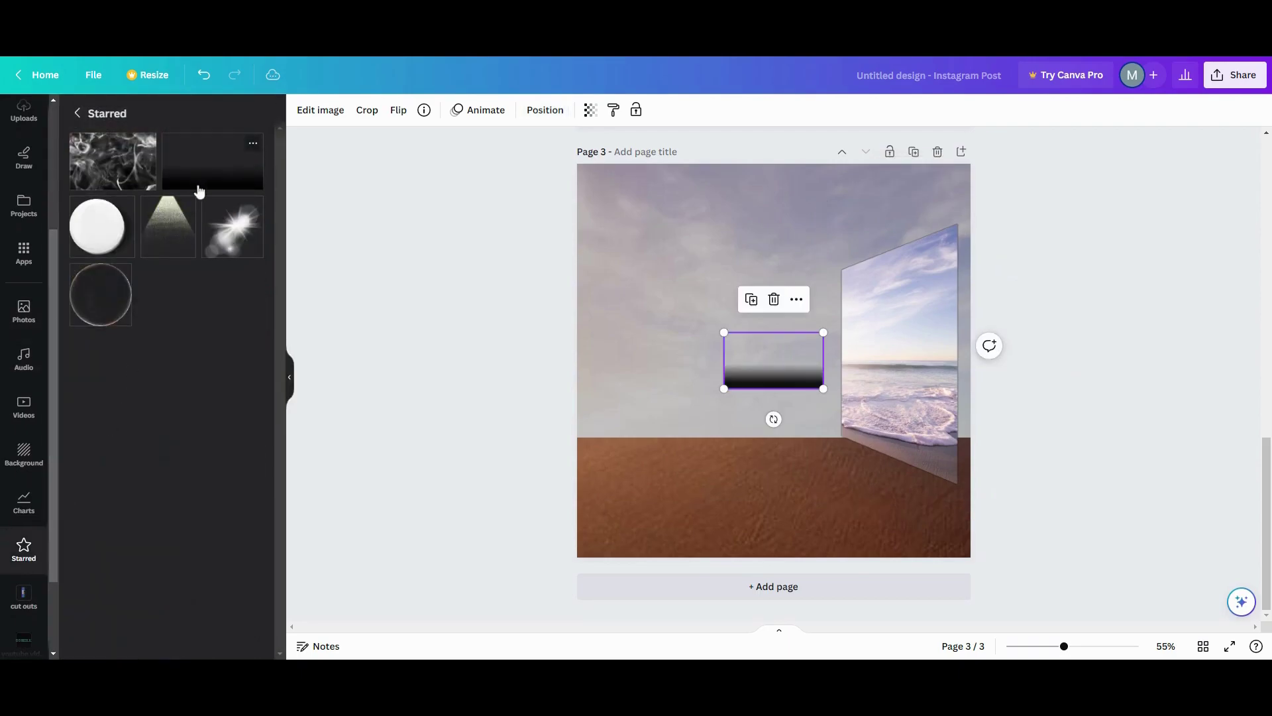
pyautogui.moveTo(774, 418); pyautogui.dragTo(975, 272)
pyautogui.moveTo(1000, 324); pyautogui.dragTo(991, 533)
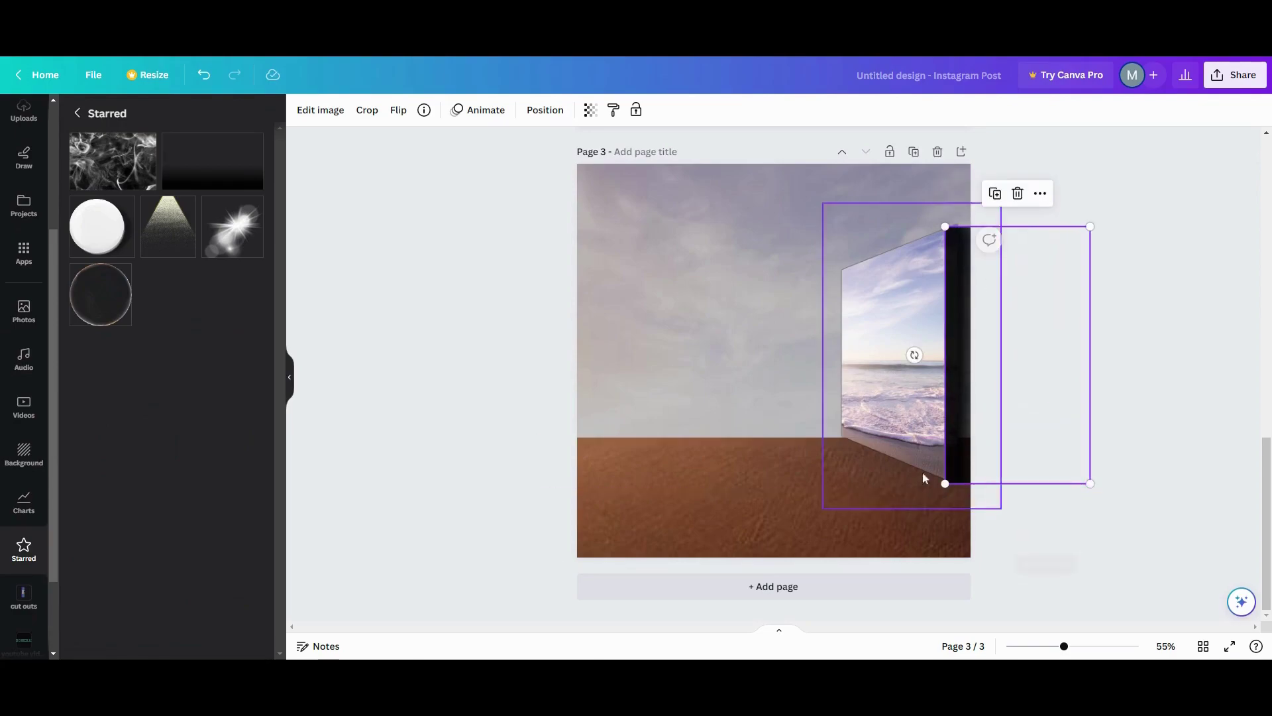
# Step: Set the black gradient's transparency to 19 and fine-tune its size and position along the doorway's outer edge
pyautogui.click(590, 112)
pyautogui.moveTo(591, 164); pyautogui.dragTo(468, 162)
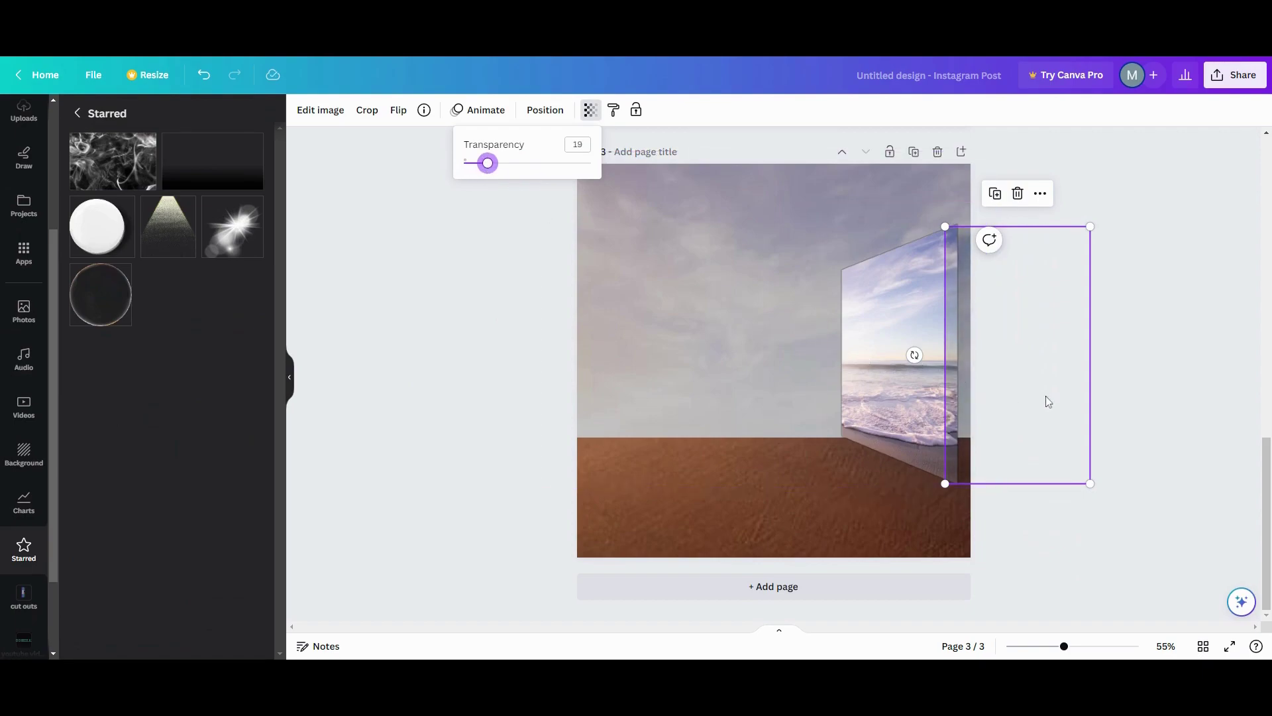
pyautogui.moveTo(1031, 399); pyautogui.dragTo(1034, 398)
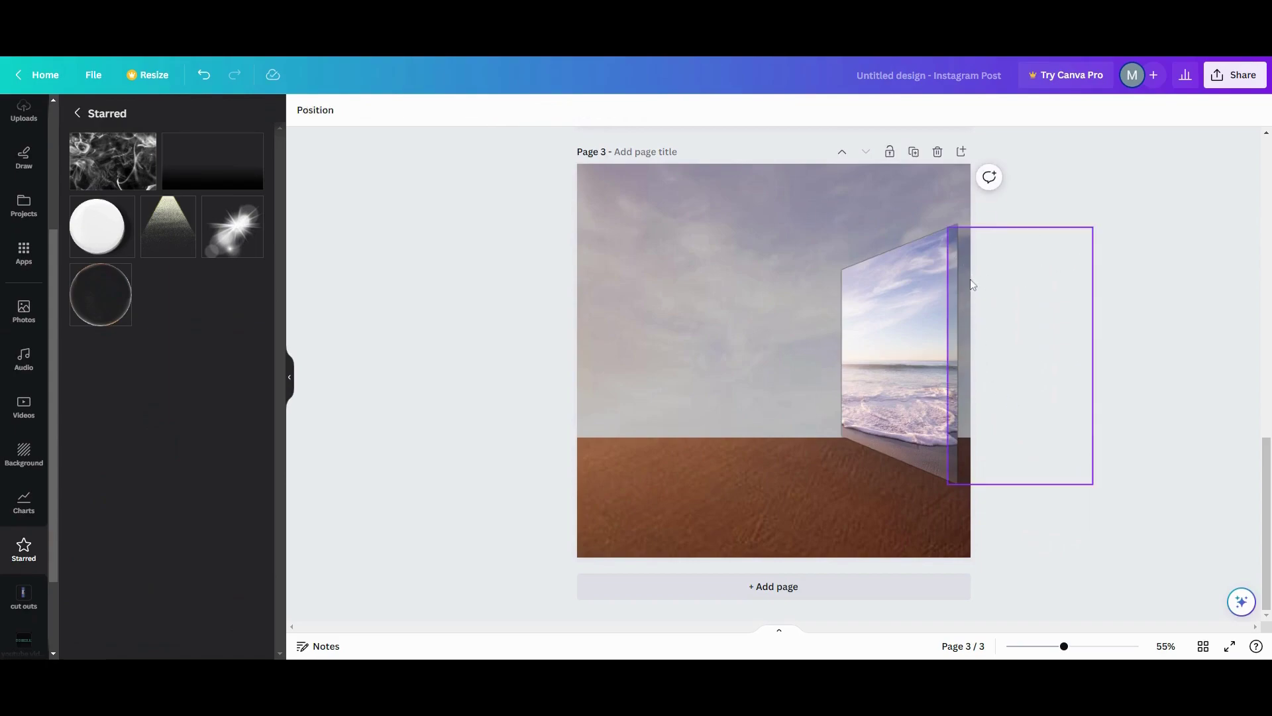
pyautogui.click(1010, 263)
pyautogui.moveTo(1093, 227); pyautogui.dragTo(1095, 224)
pyautogui.click(926, 306)
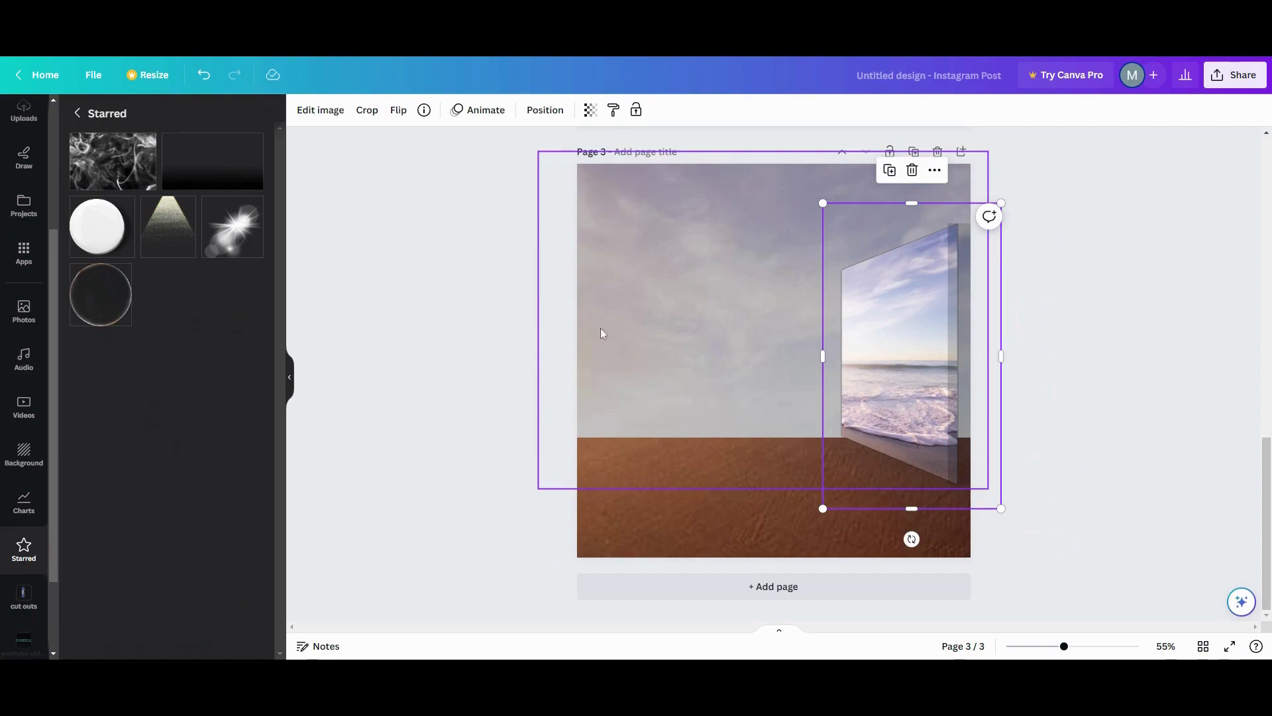
pyautogui.click(506, 375)
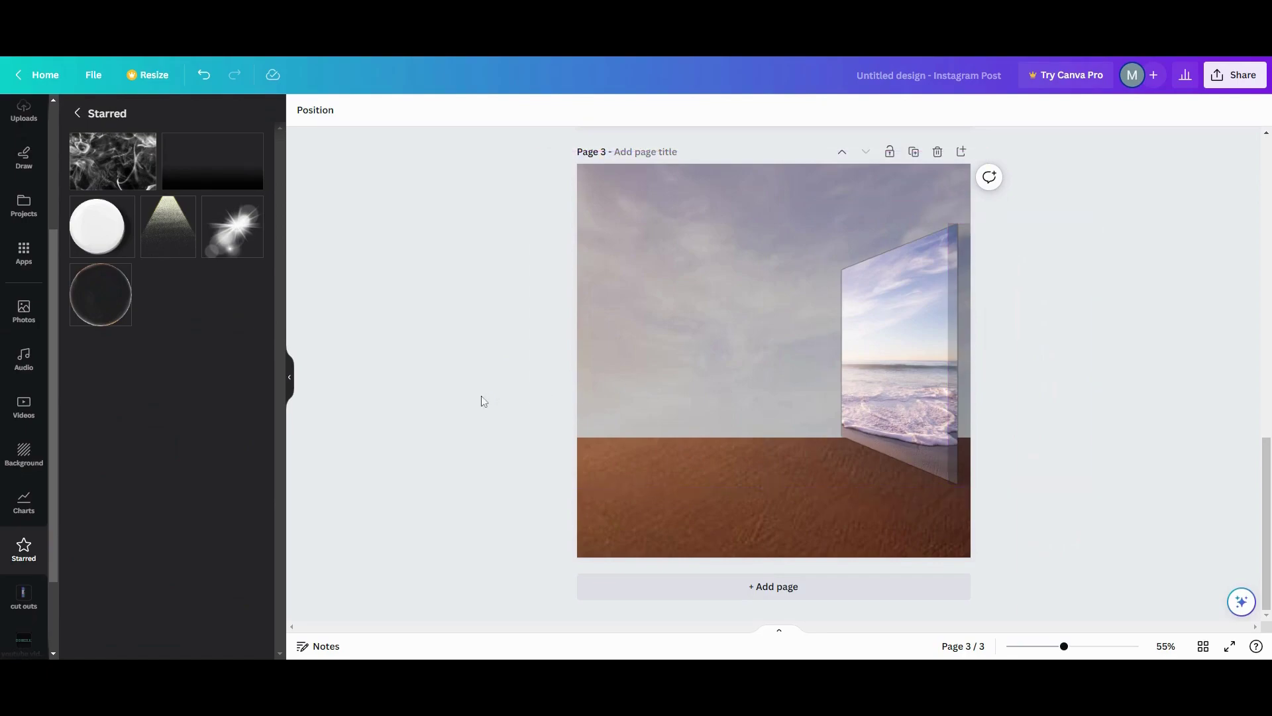
# Step: Insert the walking man cutout from the uploaded images and enlarge it to most of the page's height
pyautogui.scroll(3, 20, 303)
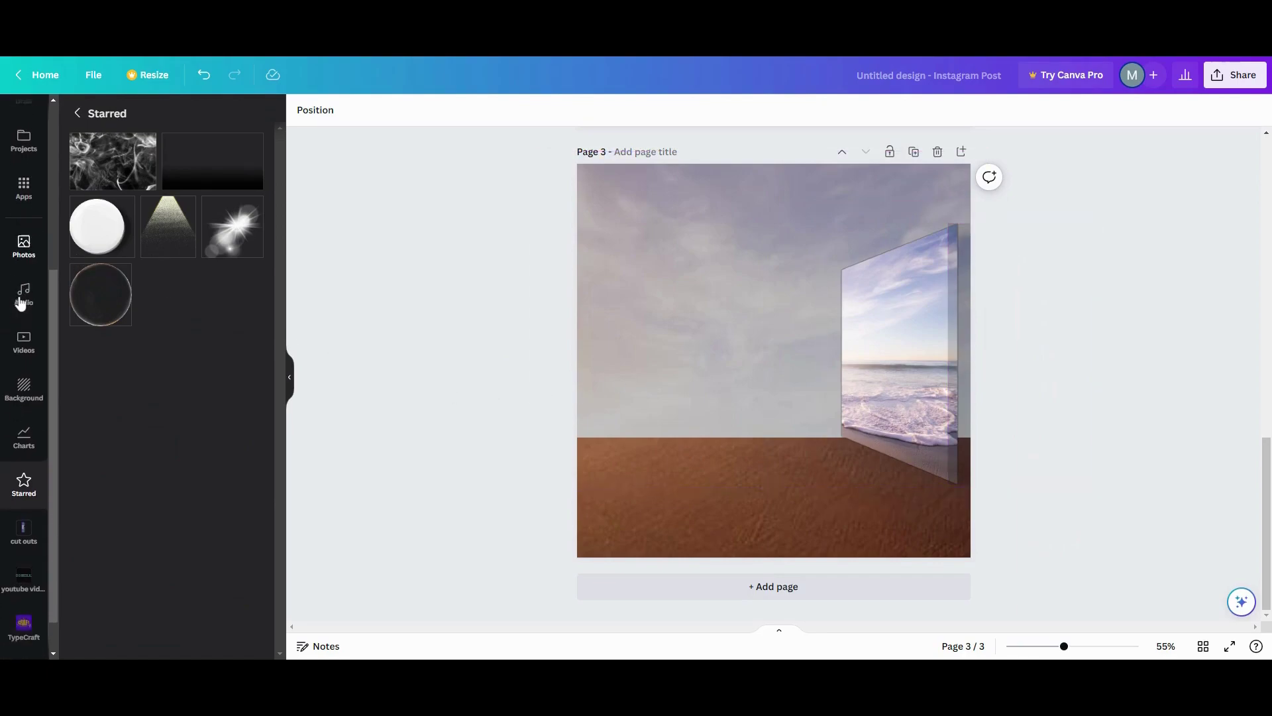
pyautogui.click(23, 305)
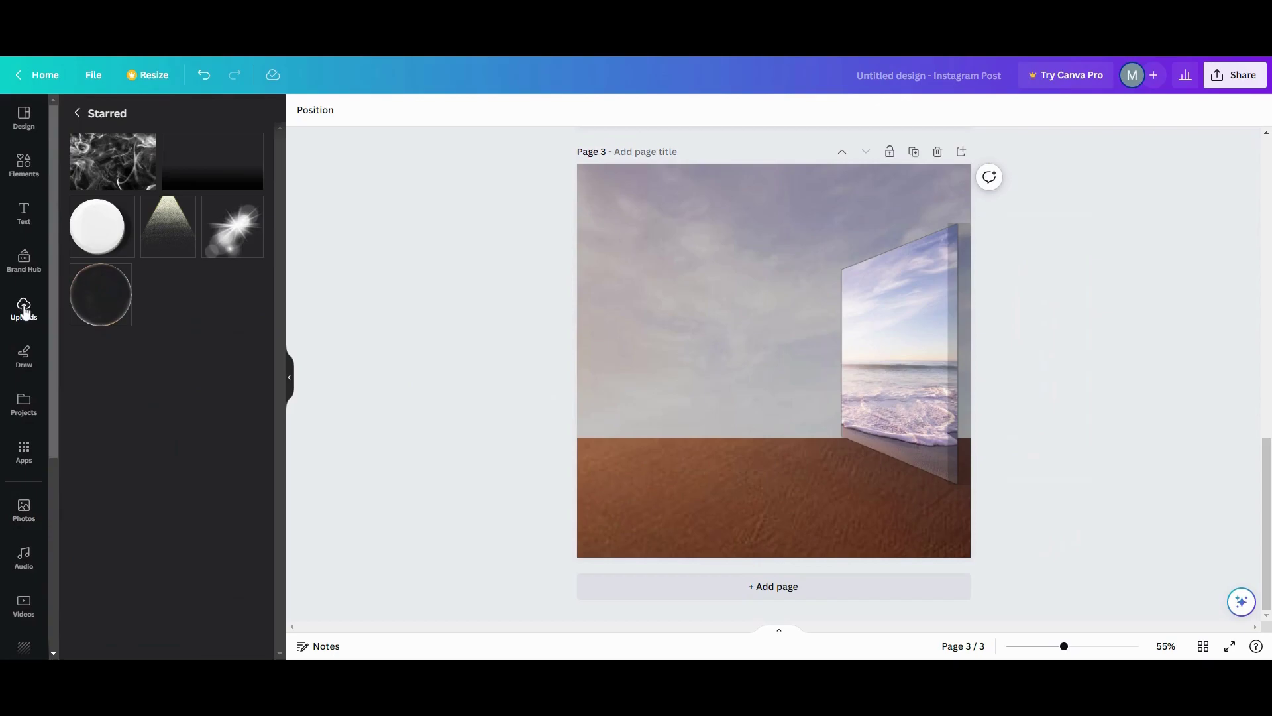
pyautogui.scroll(-15, 123, 404)
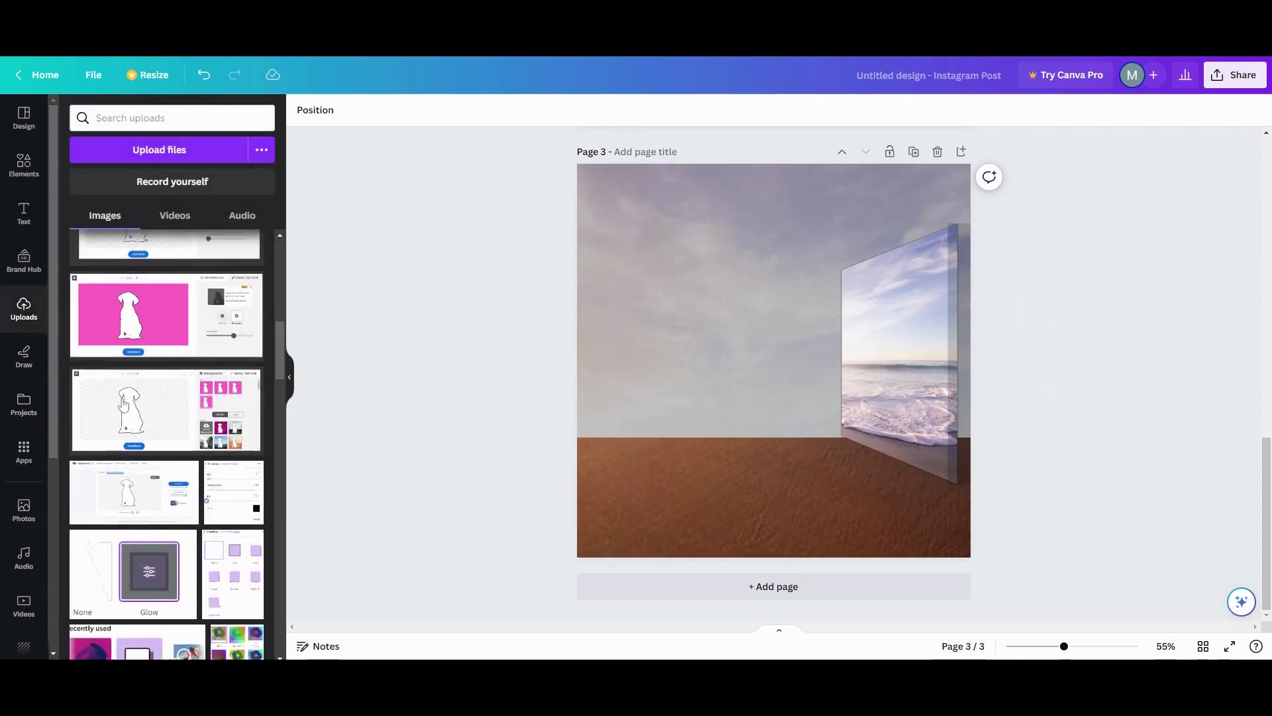
pyautogui.click(190, 329)
pyautogui.moveTo(664, 252); pyautogui.dragTo(530, 172)
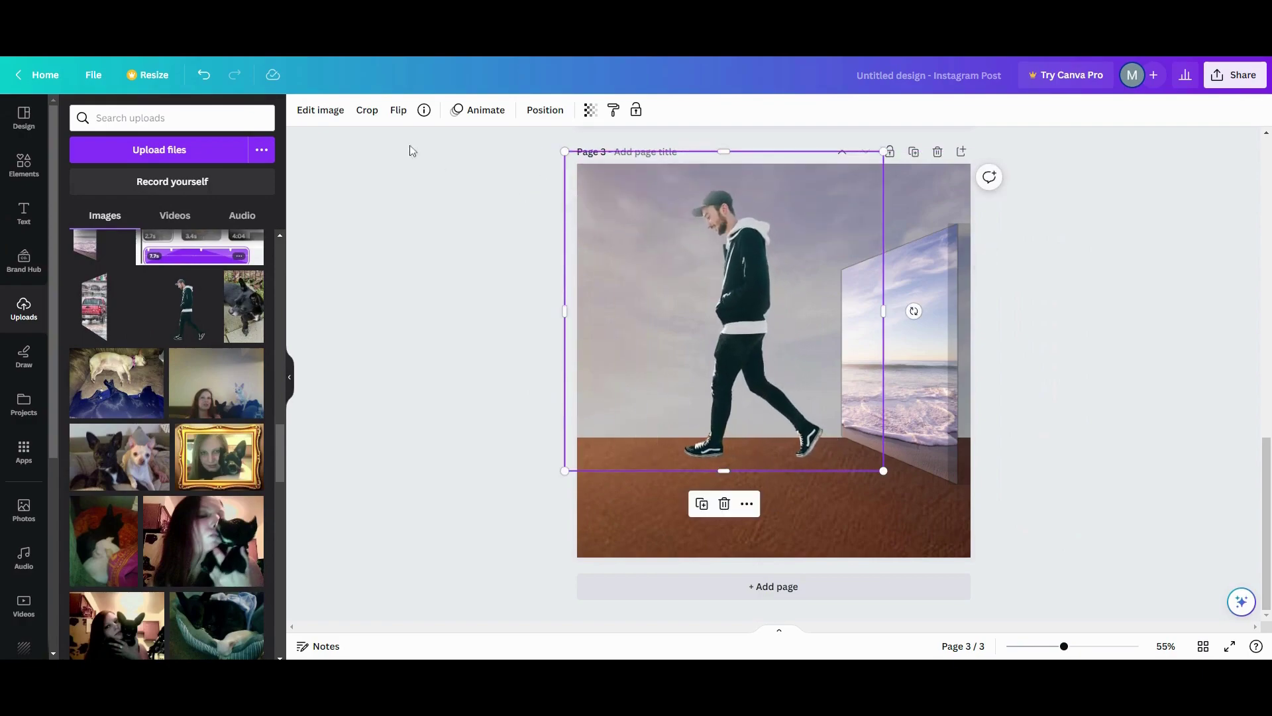
# Step: Flip the walking man horizontally so that he faces the beach doorway, and place him on the sand to its left
pyautogui.click(400, 112)
pyautogui.click(419, 144)
pyautogui.moveTo(683, 349); pyautogui.dragTo(811, 360)
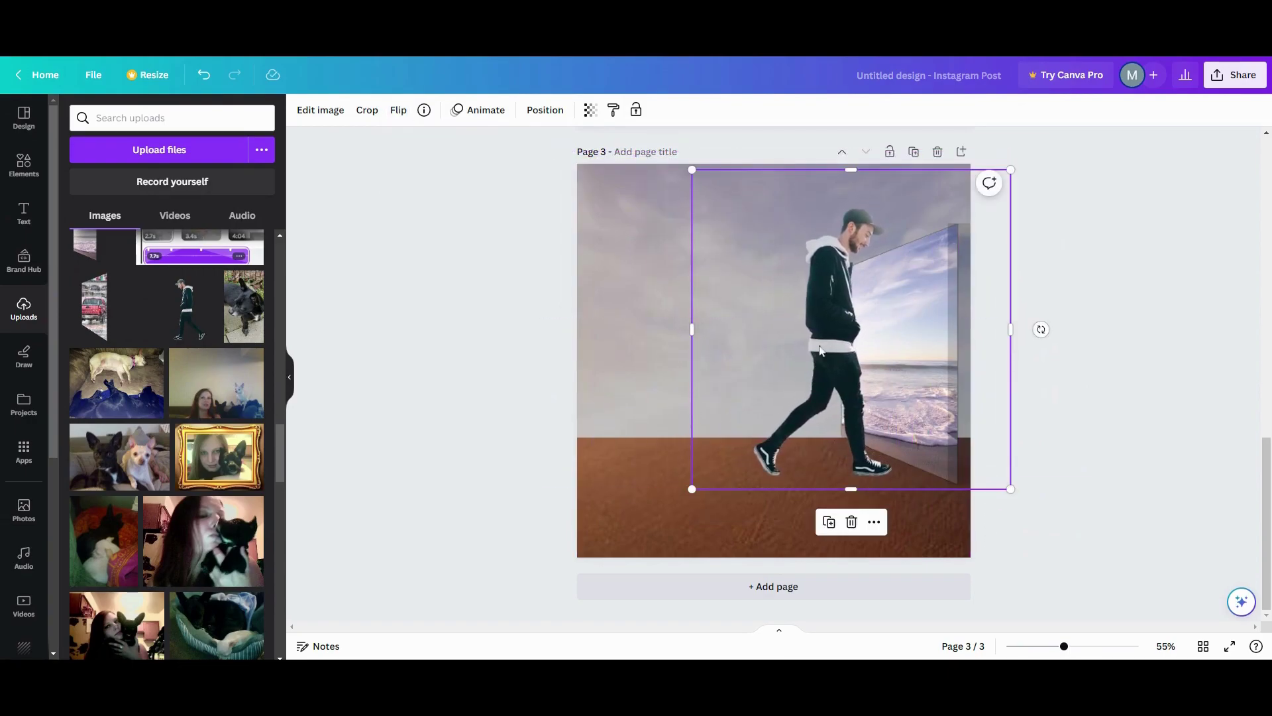
pyautogui.moveTo(802, 295); pyautogui.dragTo(678, 325)
# Step: Enlarge the beach doorway to nearly the page's height and reposition it just inside the page's right edge
pyautogui.click(928, 312)
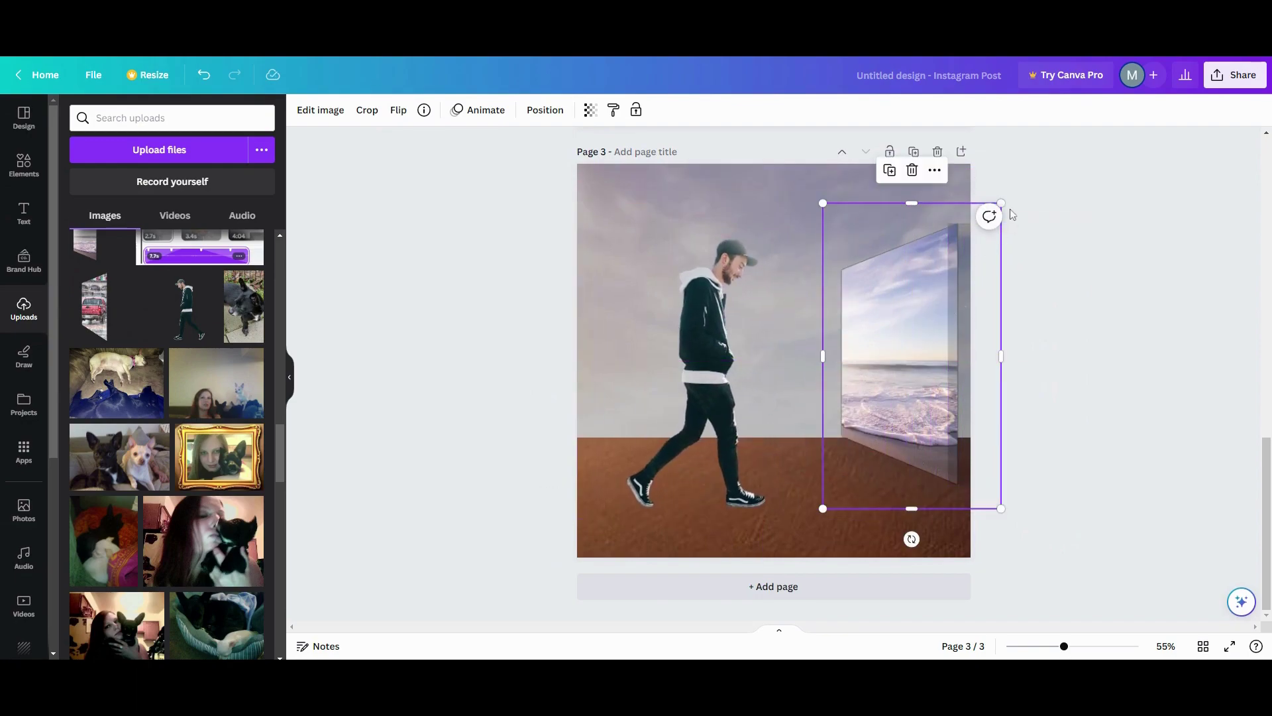
pyautogui.moveTo(1003, 203); pyautogui.dragTo(1036, 142)
pyautogui.moveTo(906, 272); pyautogui.dragTo(872, 293)
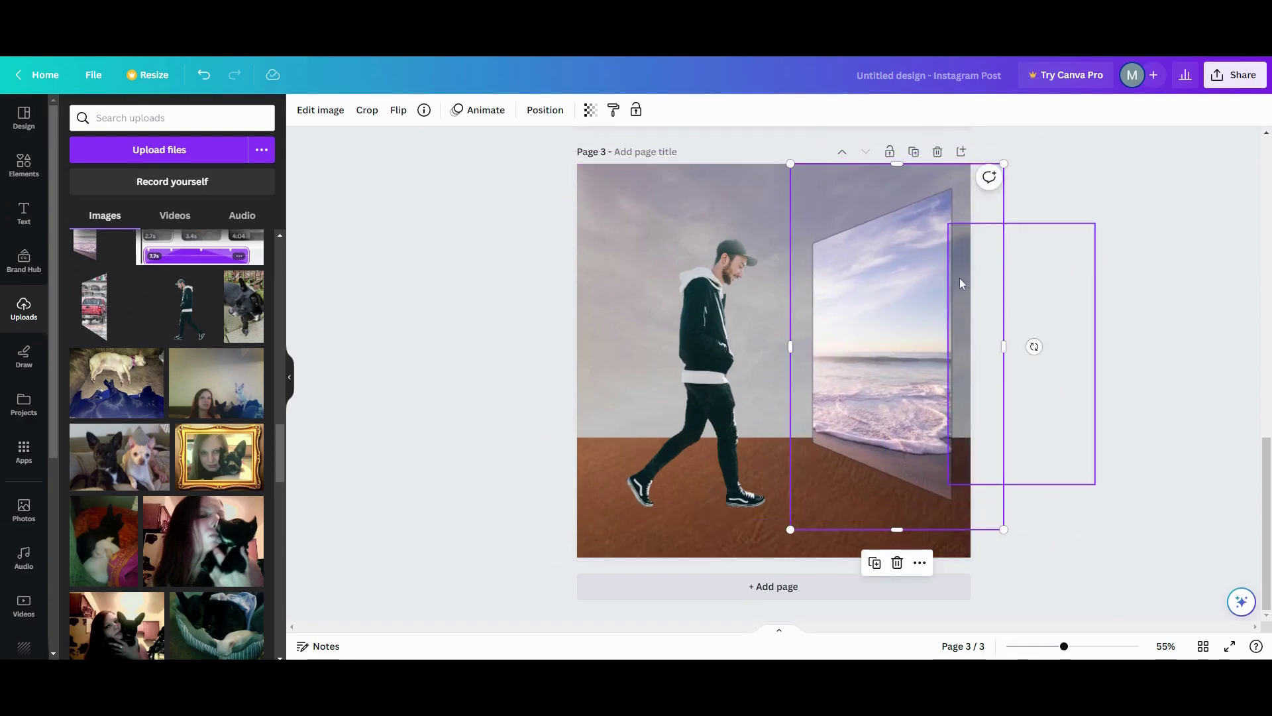
pyautogui.moveTo(963, 282); pyautogui.dragTo(958, 280)
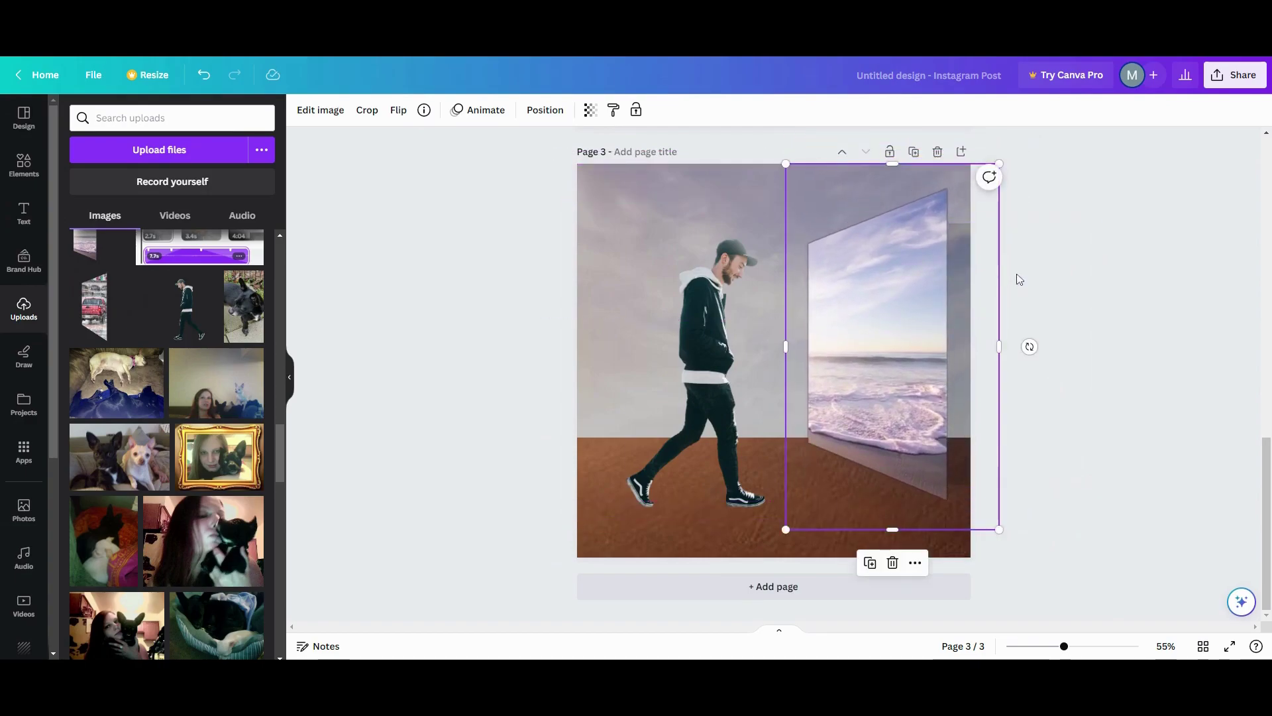
# Step: Select the gradient strip's layer, then move and enlarge the strip to match the height of the enlarged doorway's outer edge
pyautogui.click(551, 117)
pyautogui.click(258, 233)
pyautogui.moveTo(1014, 335); pyautogui.dragTo(1003, 298)
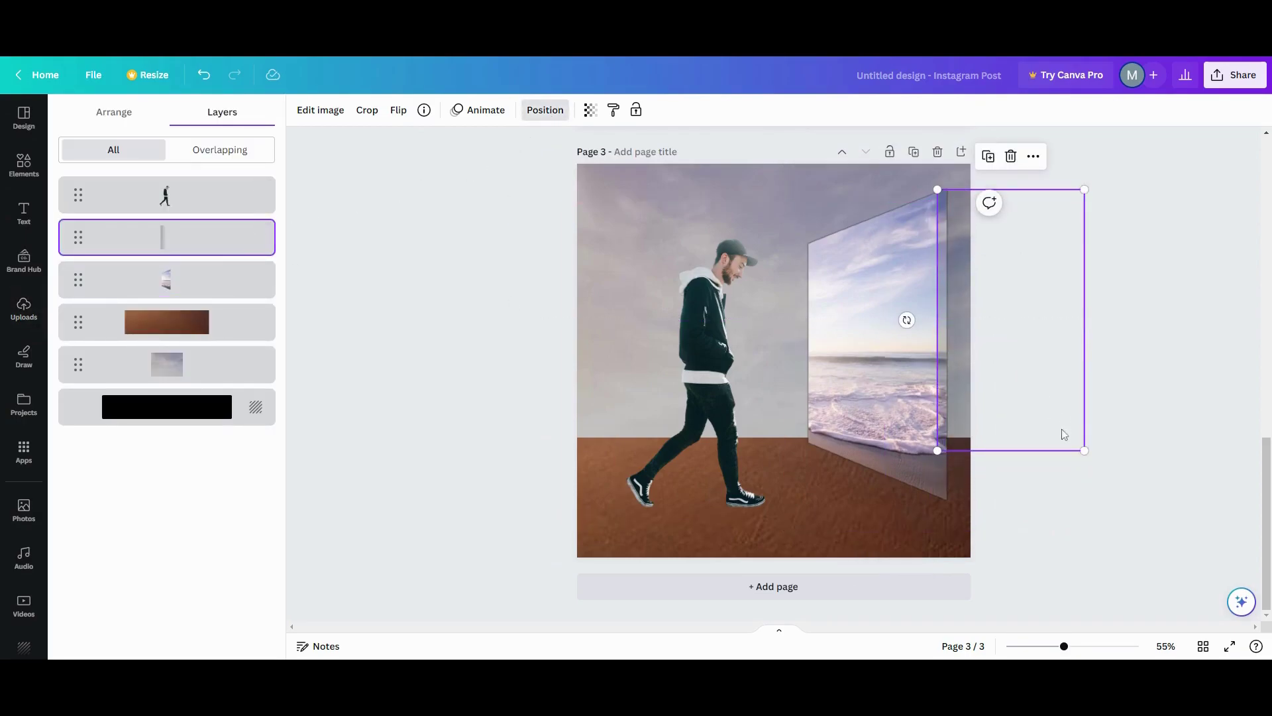
pyautogui.moveTo(1085, 451); pyautogui.dragTo(1112, 501)
# Step: Move the walking man up and to the right so that his front foot steps into the beach doorway
pyautogui.moveTo(720, 444); pyautogui.dragTo(833, 385)
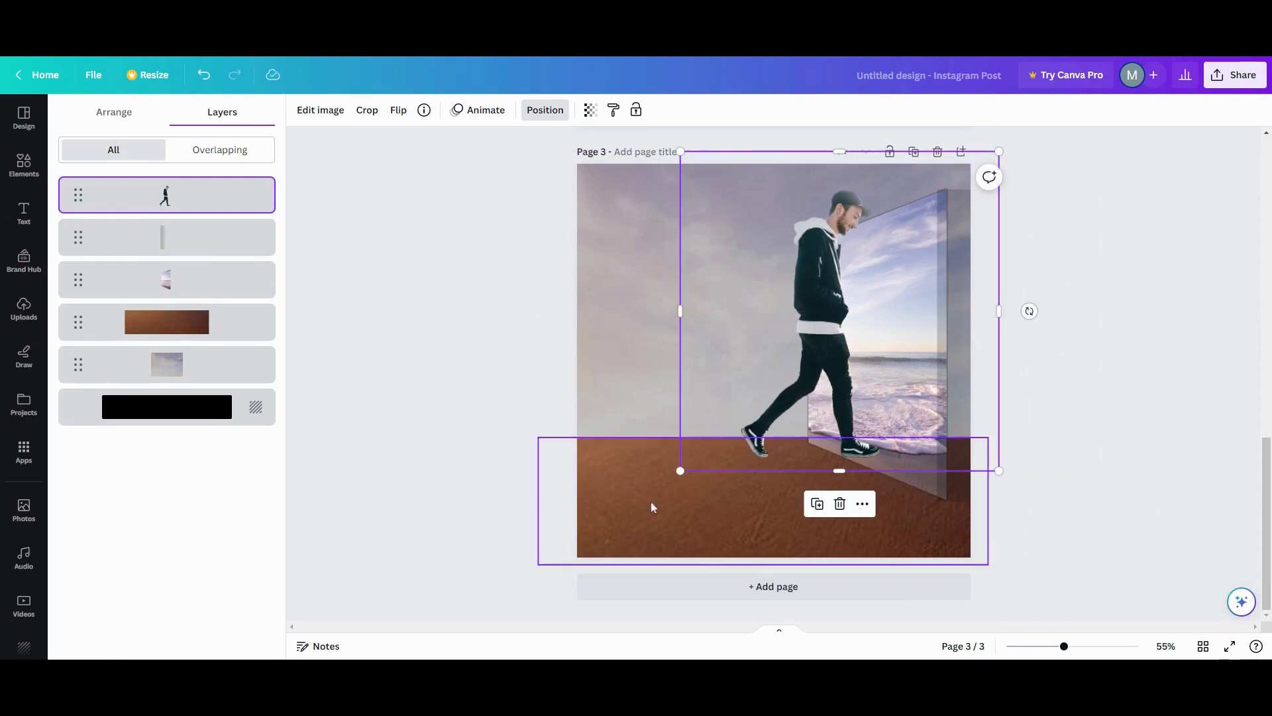